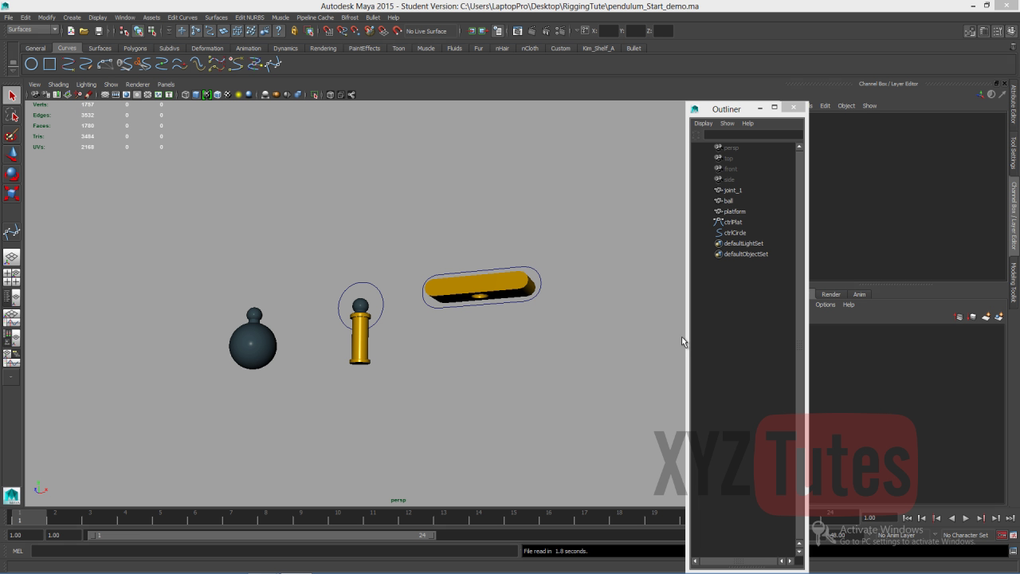
# Orbit the perspective view and turn on the grid to see the pendulum objects over it.
pyautogui.keyDown('alt'); pyautogui.moveTo(568, 366); pyautogui.dragTo(553, 412); pyautogui.keyUp('alt')
pyautogui.click(105, 95)
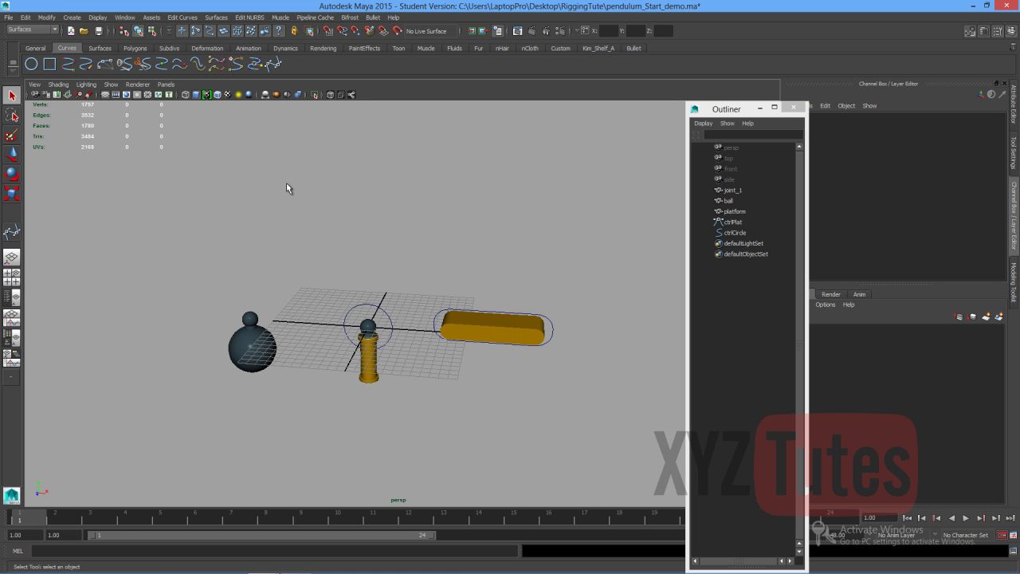
pyautogui.keyDown('alt'); pyautogui.moveTo(286, 204); pyautogui.dragTo(359, 253); pyautogui.keyUp('alt')
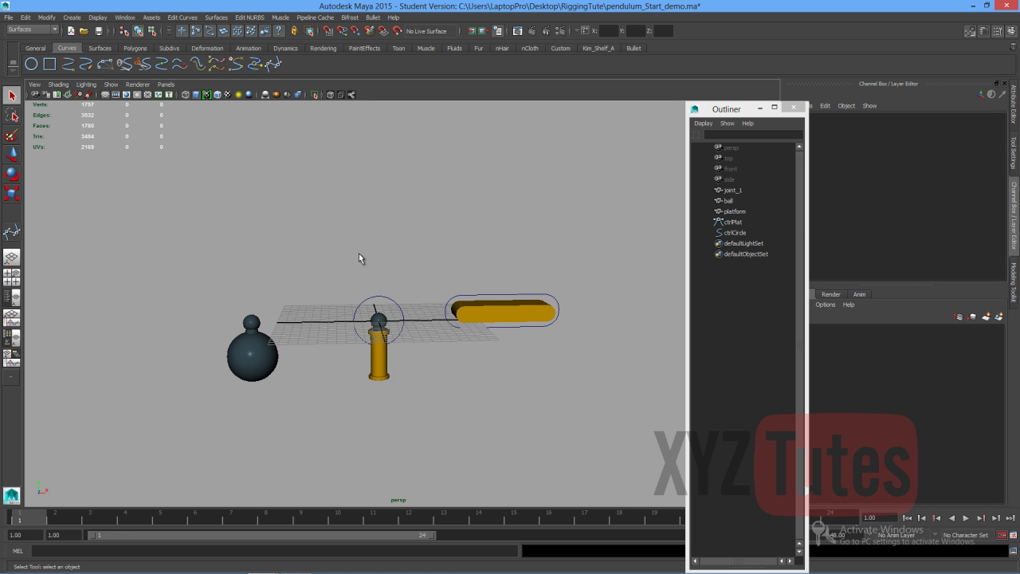
# Select ctrlCircle and joint_1 in turn to inspect them, ending with ctrlCircle selected.
pyautogui.click(377, 303)
pyautogui.click(578, 231)
pyautogui.click(390, 342)
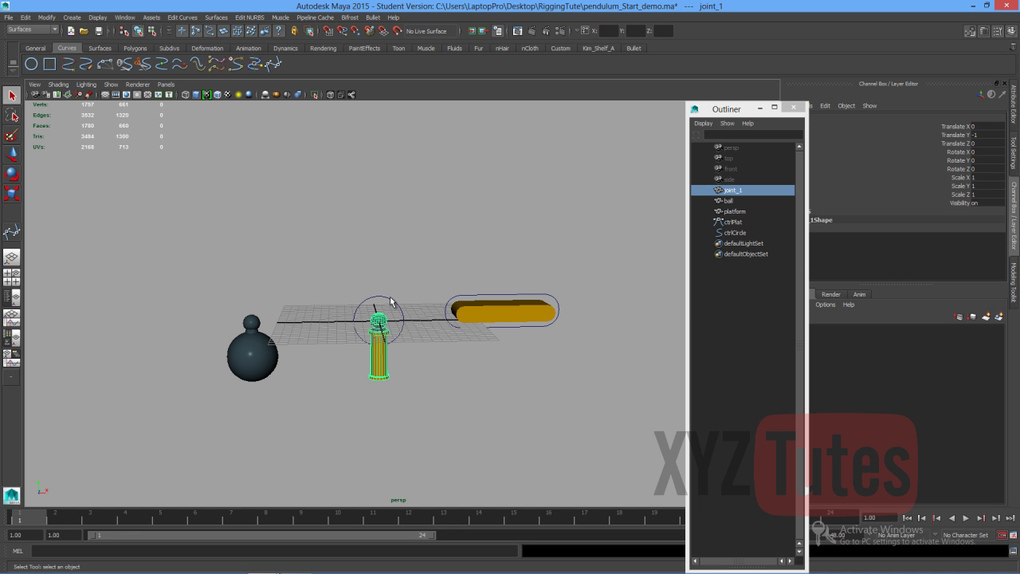
pyautogui.click(390, 302)
pyautogui.click(423, 296)
pyautogui.click(394, 300)
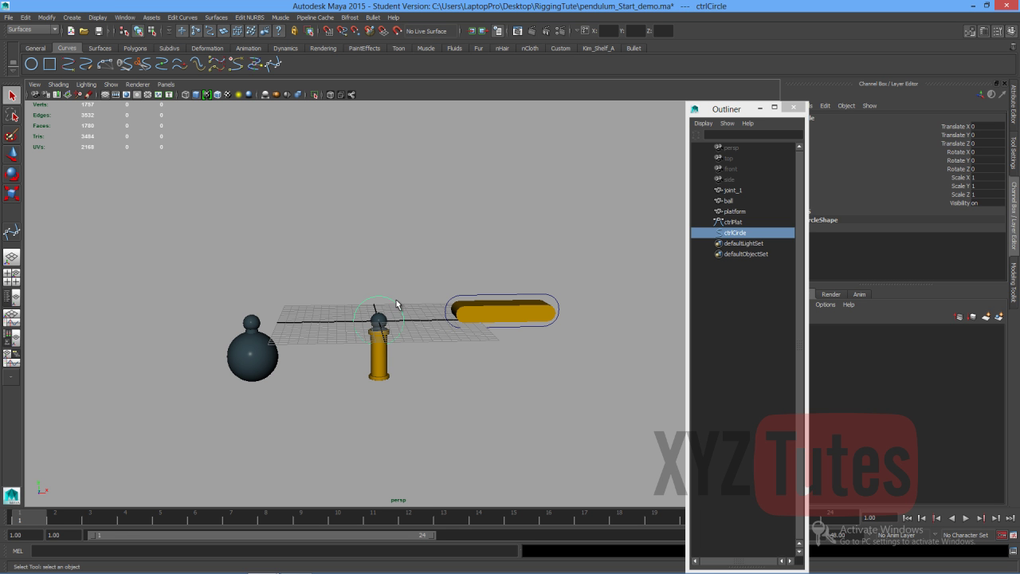
# Duplicate ctrlCircle and move the copy left onto the ball at X -15.
pyautogui.hotkey('ctrl', 'd')
pyautogui.press('w')
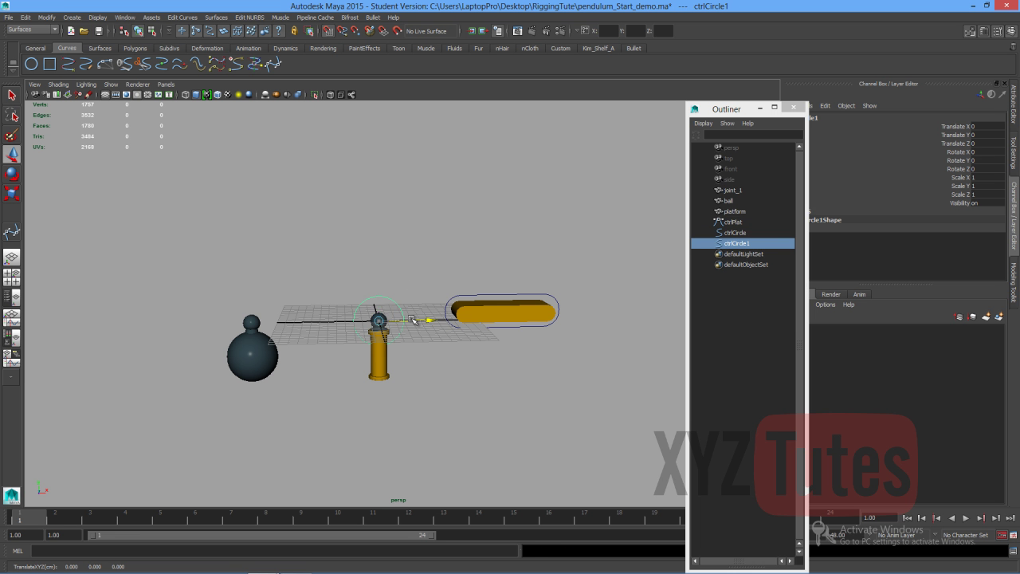
pyautogui.moveTo(334, 310); pyautogui.dragTo(262, 310, button='middle')
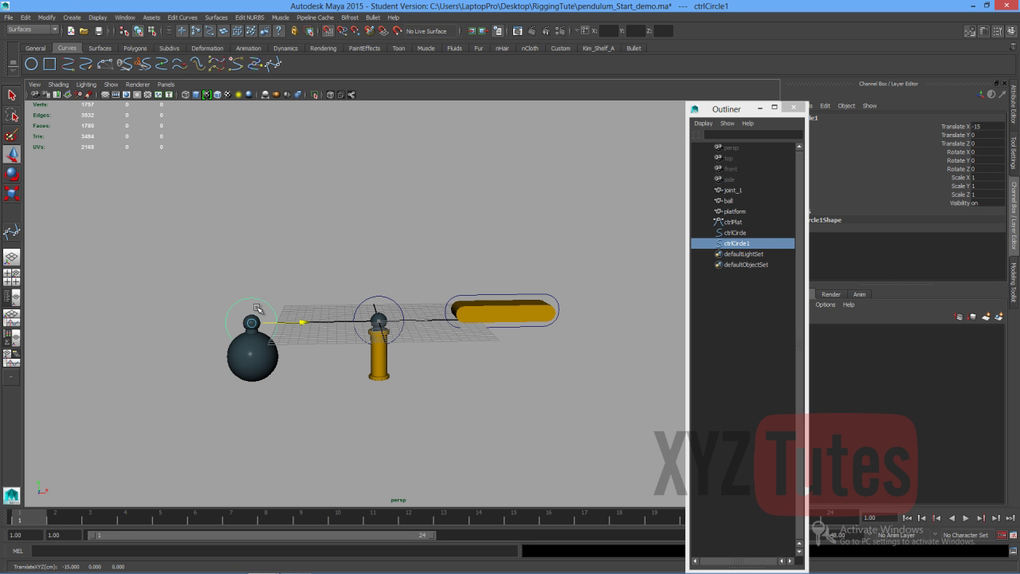
# Parent joint_1 under ctrlCircle.
pyautogui.click(353, 219)
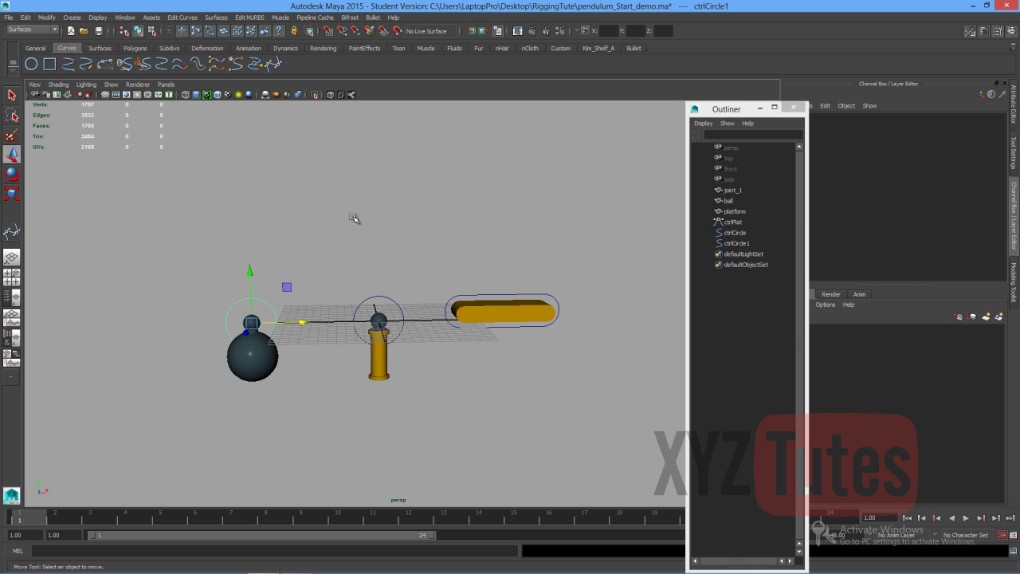
pyautogui.click(379, 319)
pyautogui.keyDown('shift'); pyautogui.click(392, 301); pyautogui.keyUp('shift')
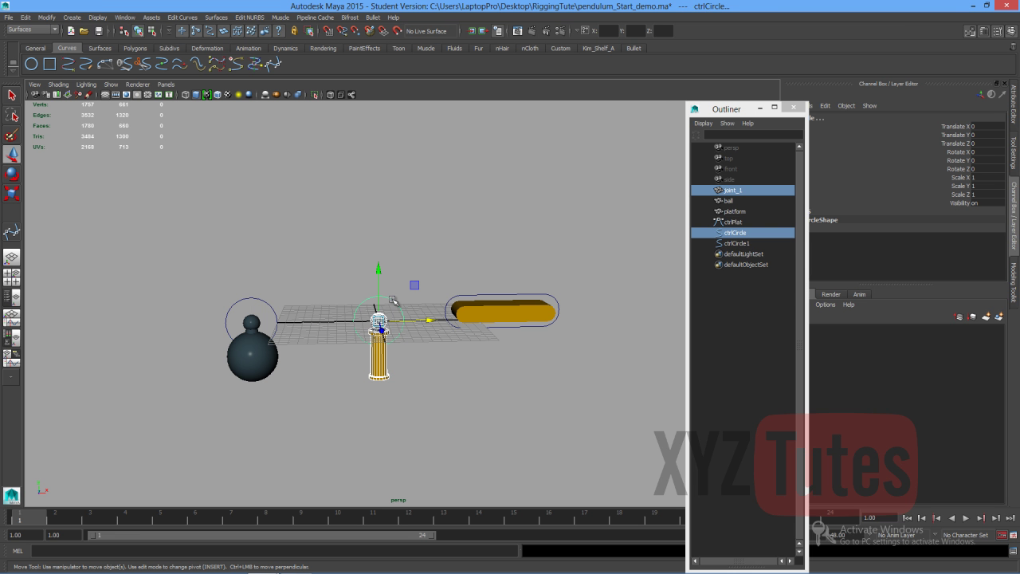
pyautogui.press('p')
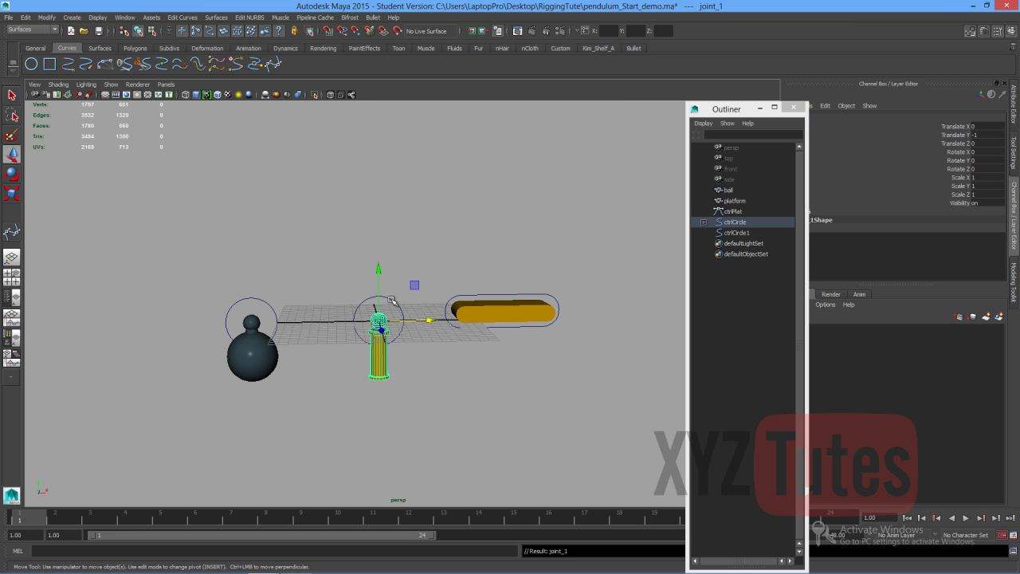
# Rename ctrlCircle to ctrlJ1 in the Outliner.
pyautogui.click(703, 222)
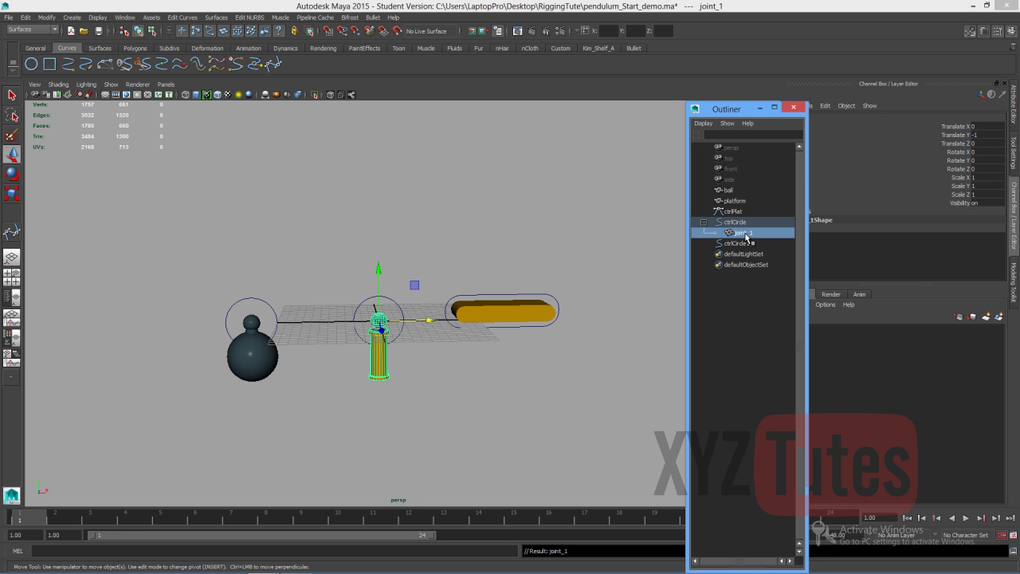
pyautogui.doubleClick(741, 222)
pyautogui.moveTo(754, 224); pyautogui.dragTo(739, 223)
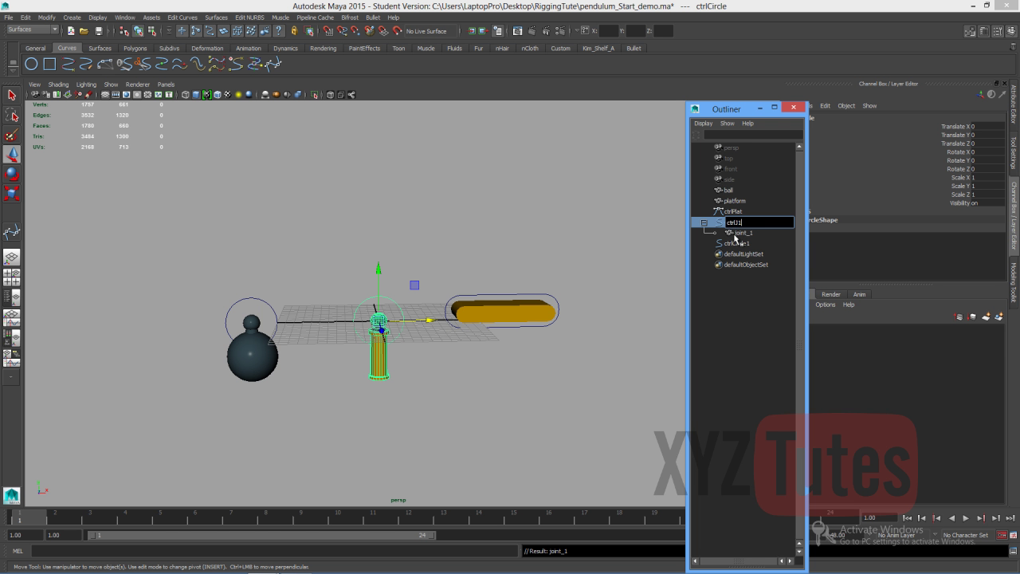
pyautogui.press('Return')
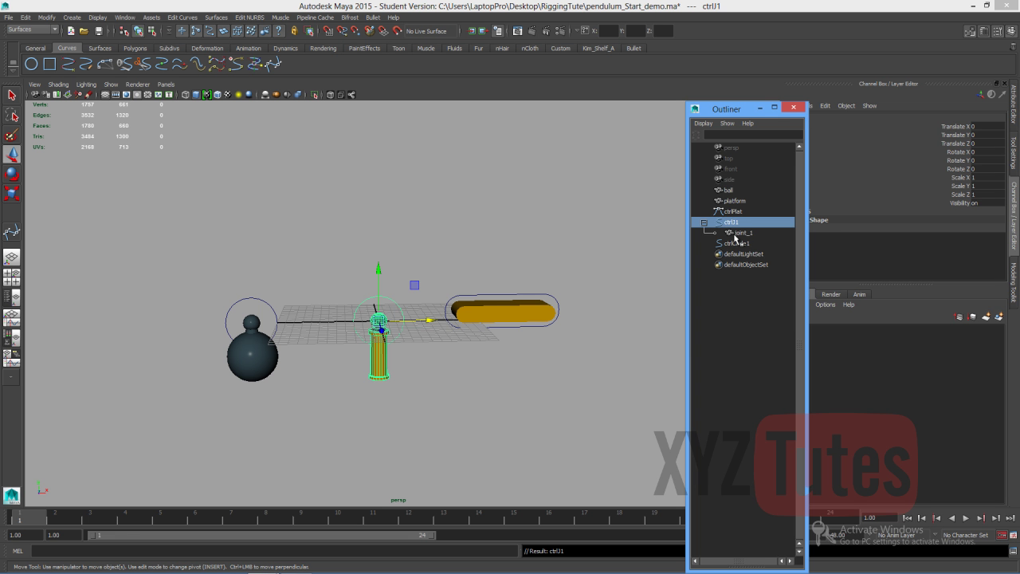
pyautogui.click(738, 388)
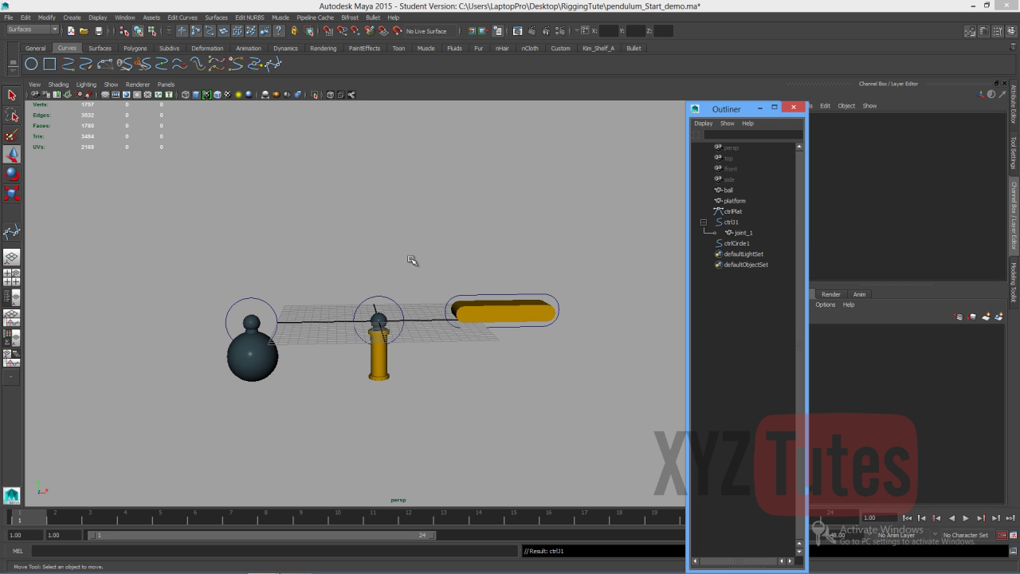
# Switch to front view and duplicate ctrlJ1 downward twice, creating ctrlJ2 and ctrlJ3.
pyautogui.click(387, 298)
pyautogui.press('space')
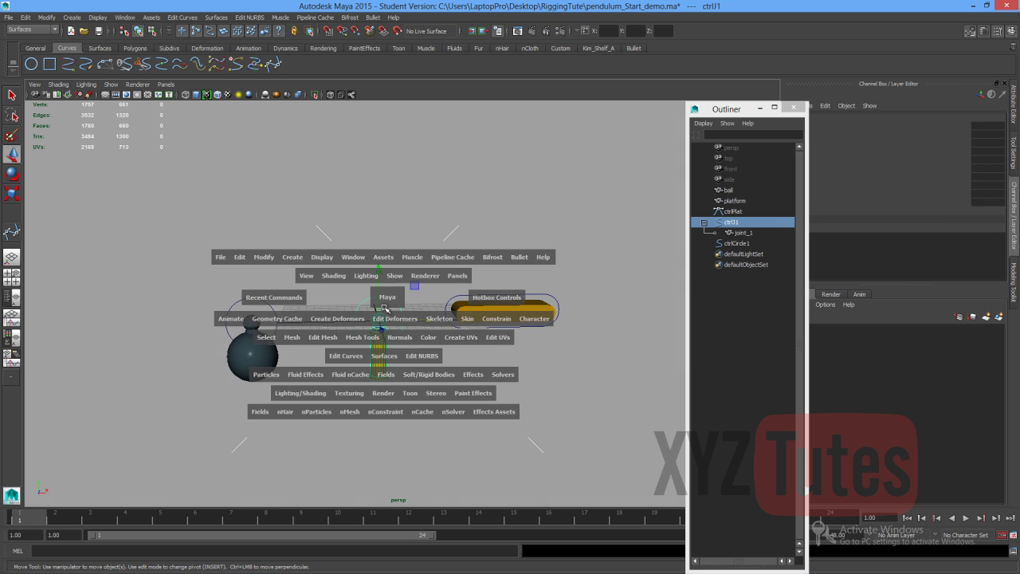
pyautogui.moveTo(388, 301); pyautogui.dragTo(385, 310)
pyautogui.keyDown('alt'); pyautogui.moveTo(408, 349); pyautogui.dragTo(427, 220, button='middle'); pyautogui.keyUp('alt')
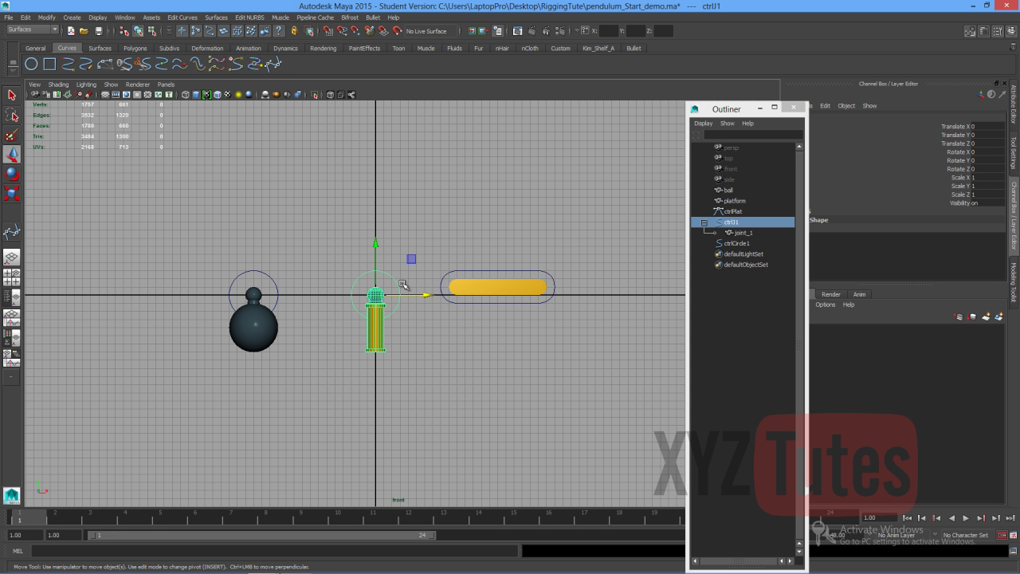
pyautogui.hotkey('ctrl', 'd')
pyautogui.moveTo(375, 244); pyautogui.dragTo(392, 352)
pyautogui.hotkey('shift', 'd')
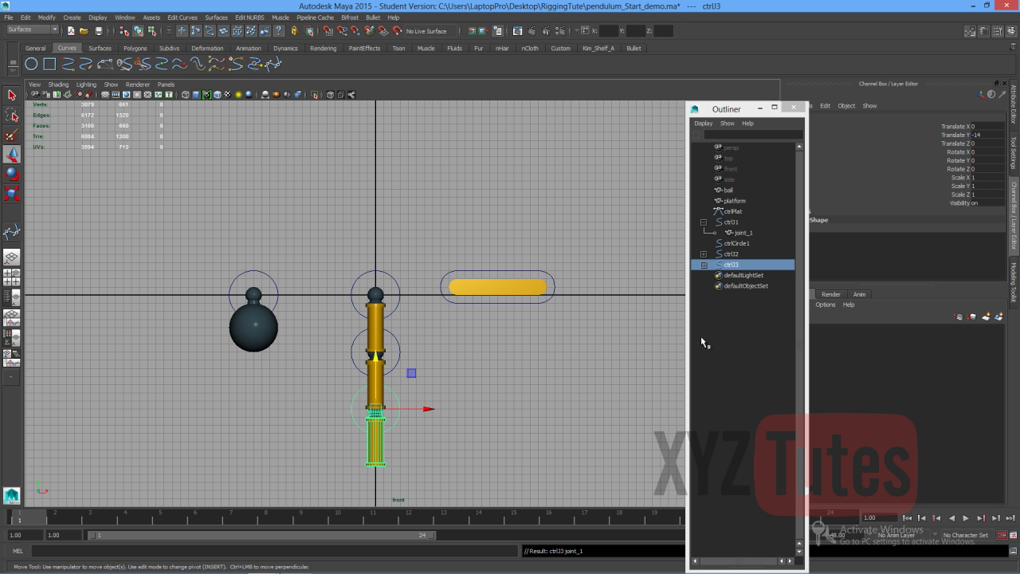
# Rename the joints under ctrlJ2 and ctrlJ3 to joint_2 and joint_3.
pyautogui.click(745, 333)
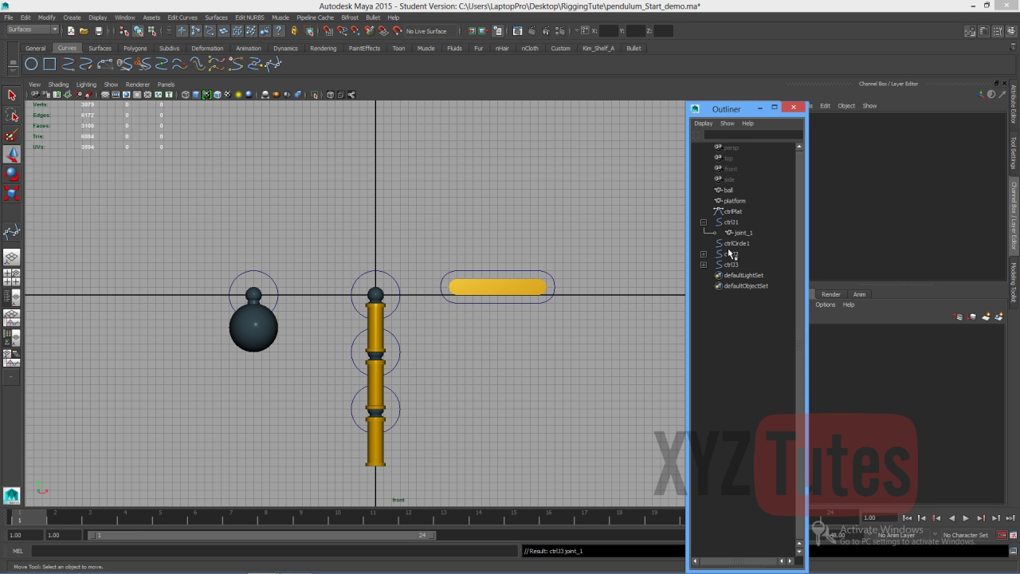
pyautogui.click(703, 254)
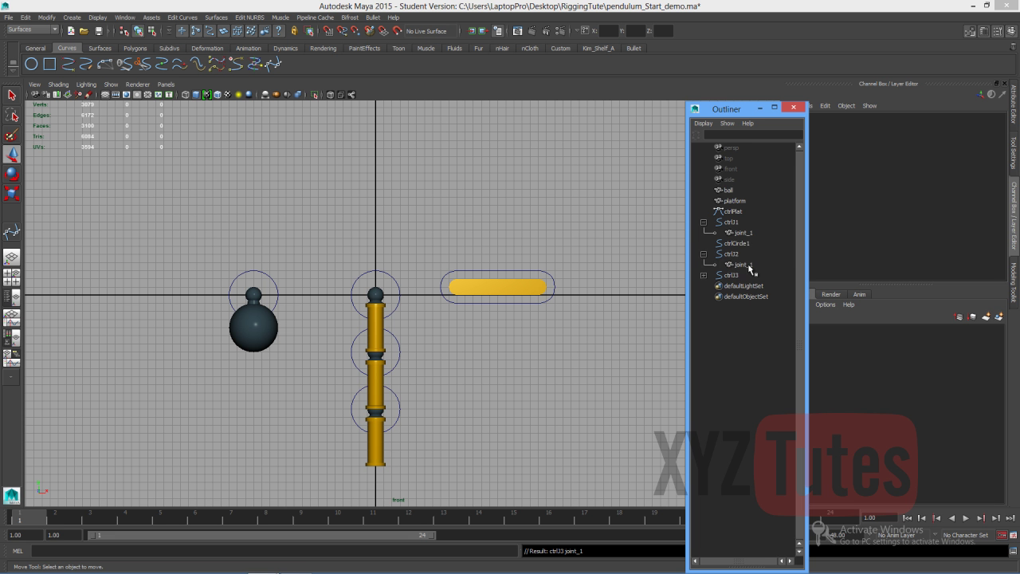
pyautogui.doubleClick(751, 265)
pyautogui.click(756, 265)
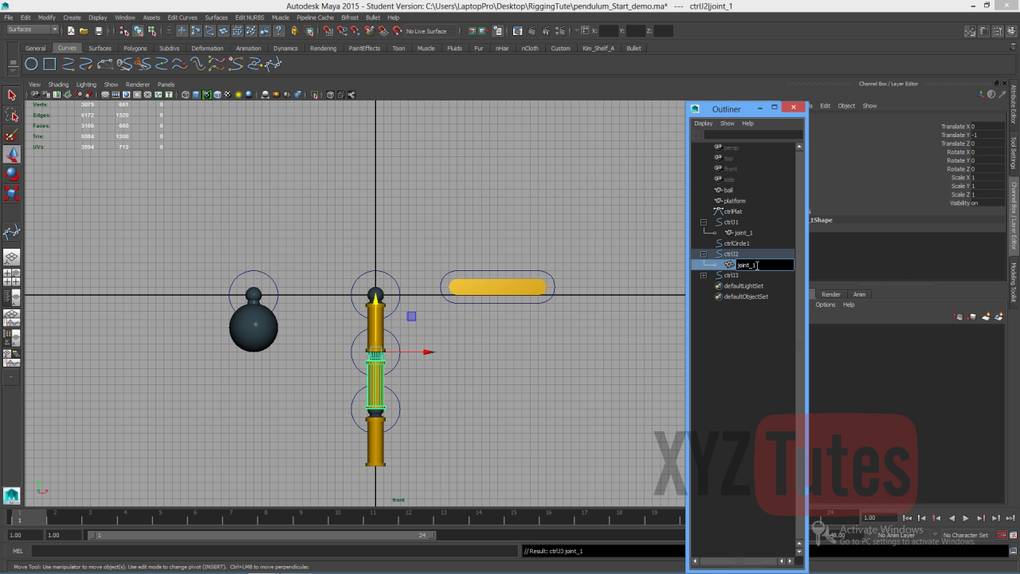
pyautogui.write('joint_2')
pyautogui.press('Return')
pyautogui.click(703, 275)
pyautogui.doubleClick(745, 286)
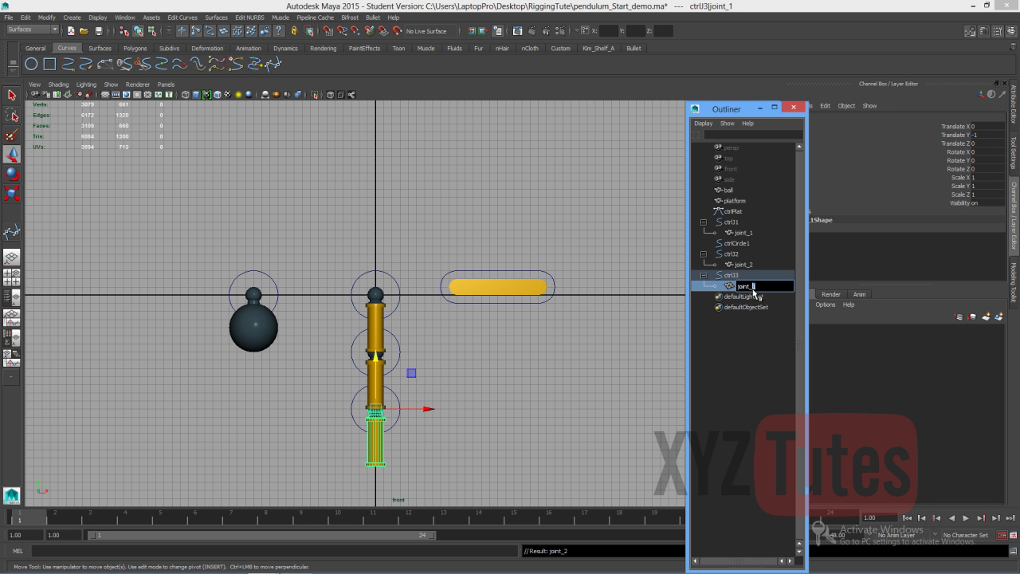
pyautogui.write('joint_3')
pyautogui.press('Return')
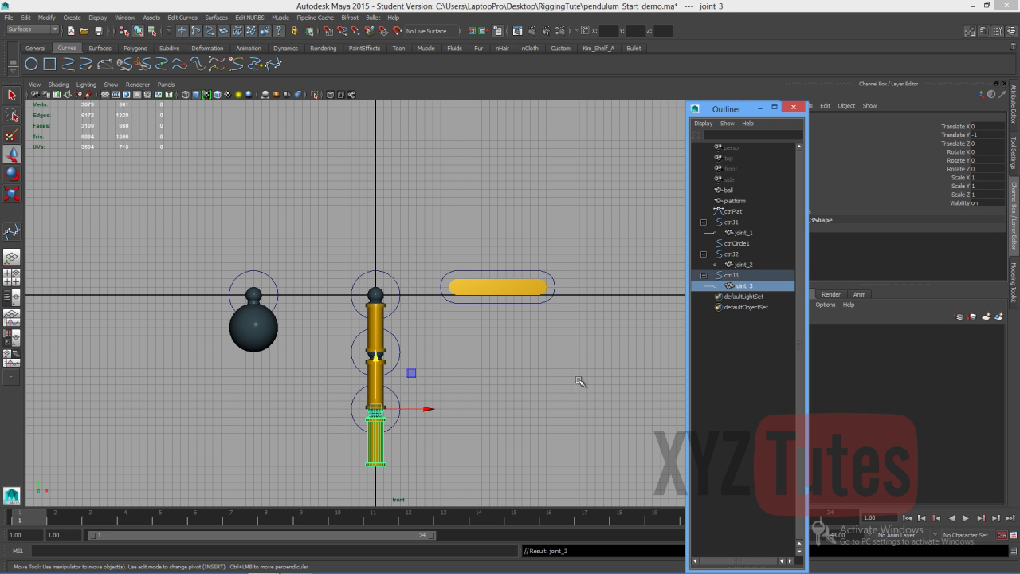
pyautogui.click(580, 382)
# Save the scene, continuing past the student version warning.
pyautogui.click(8, 17)
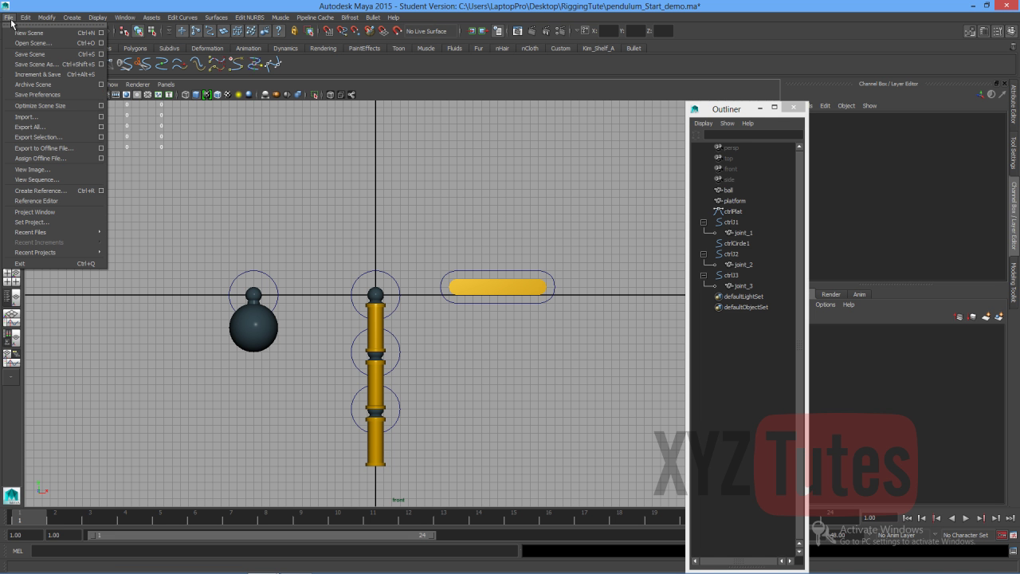
pyautogui.click(31, 55)
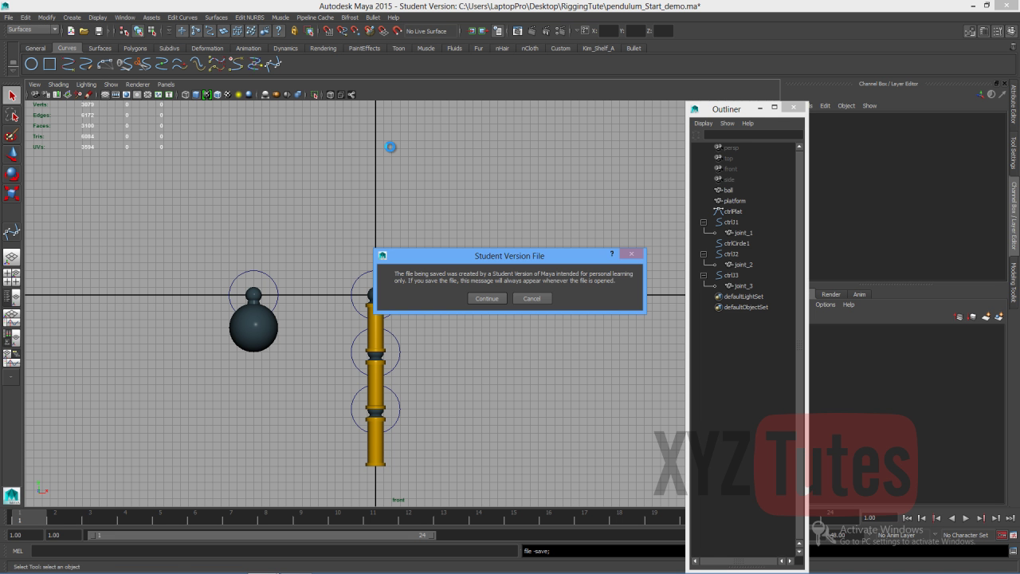
pyautogui.click(481, 294)
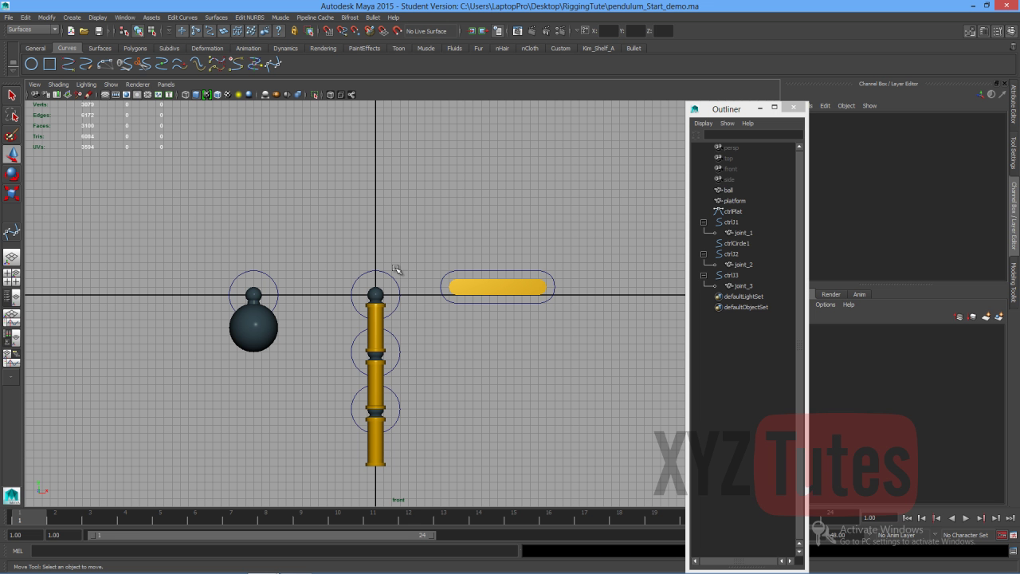
# Test-rotate ctrlJ2, undo it, and collapse ctrlJ1–ctrlJ3 in the Outliner.
pyautogui.click(396, 340)
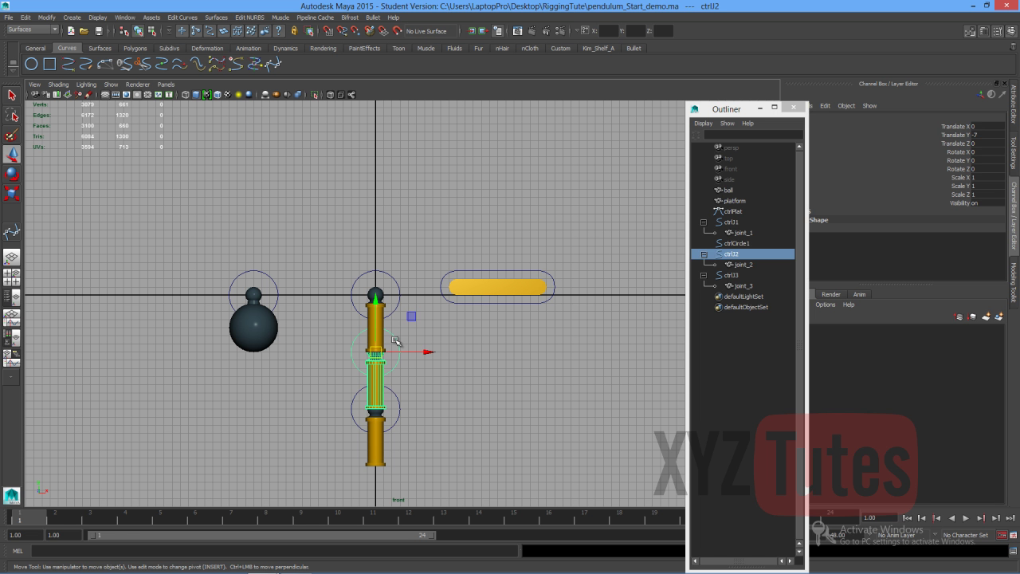
pyautogui.press('e')
pyautogui.moveTo(417, 335); pyautogui.dragTo(412, 379)
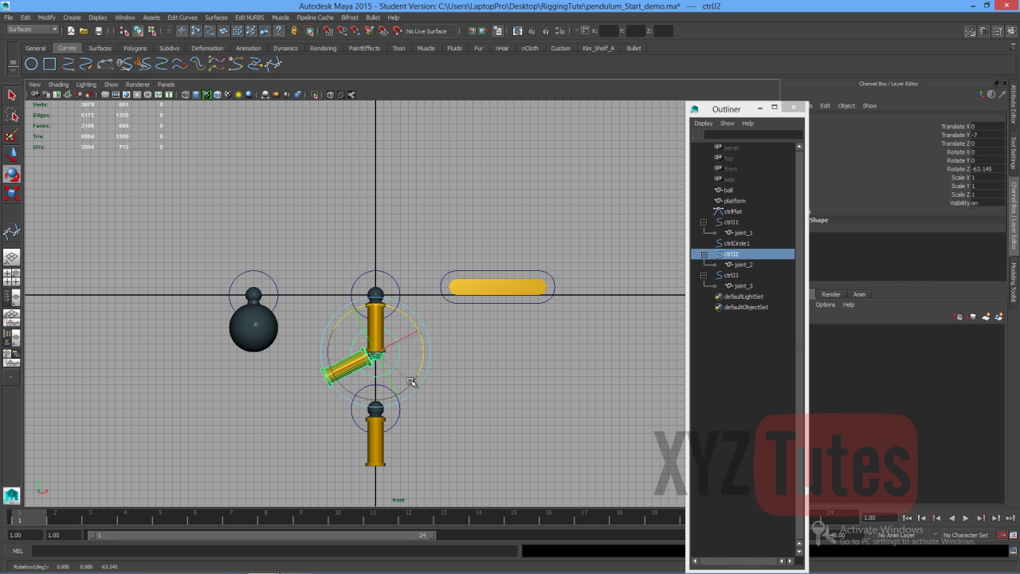
pyautogui.hotkey('ctrl', 'z')
pyautogui.click(411, 376)
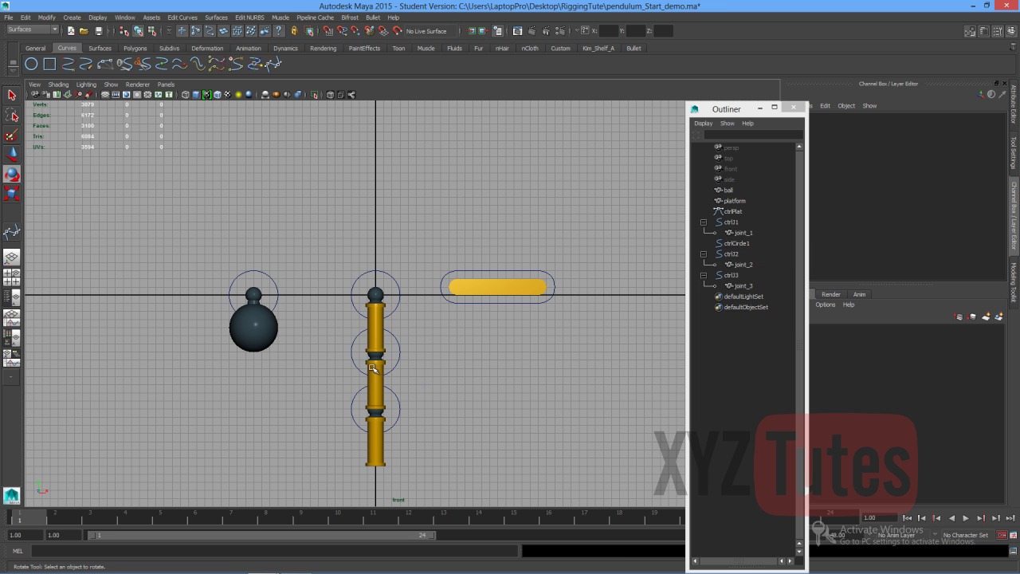
pyautogui.click(703, 275)
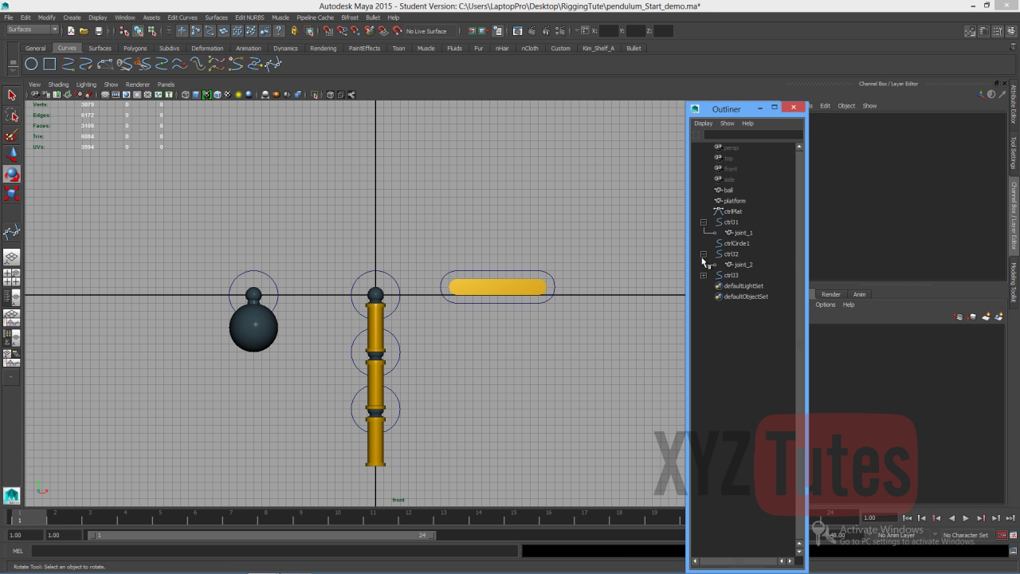
pyautogui.click(702, 254)
pyautogui.click(702, 222)
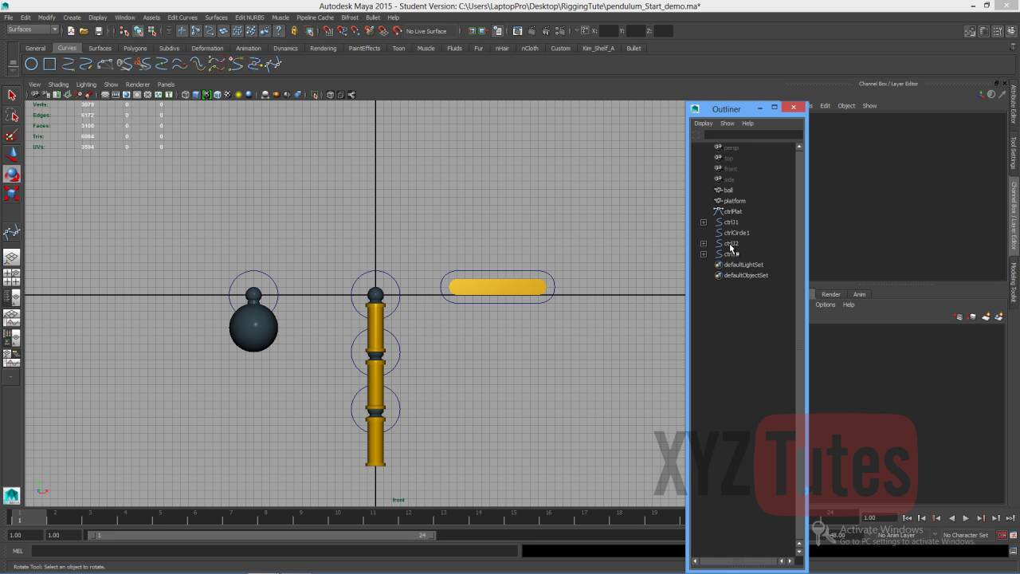
# Parent ctrlJ2 under ctrlJ1.
pyautogui.click(731, 245)
pyautogui.keyDown('ctrl'); pyautogui.click(736, 224); pyautogui.keyUp('ctrl')
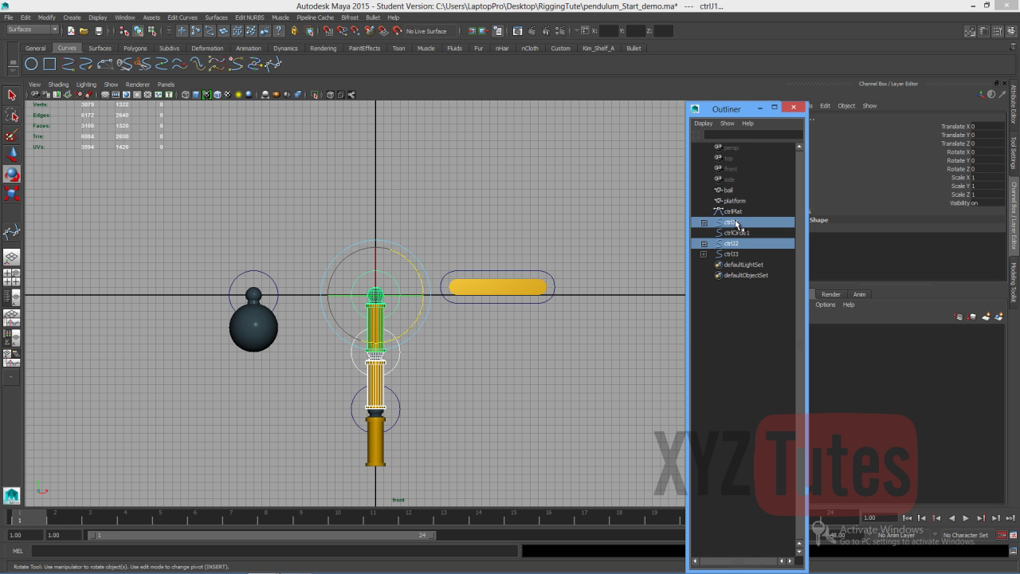
pyautogui.press('p')
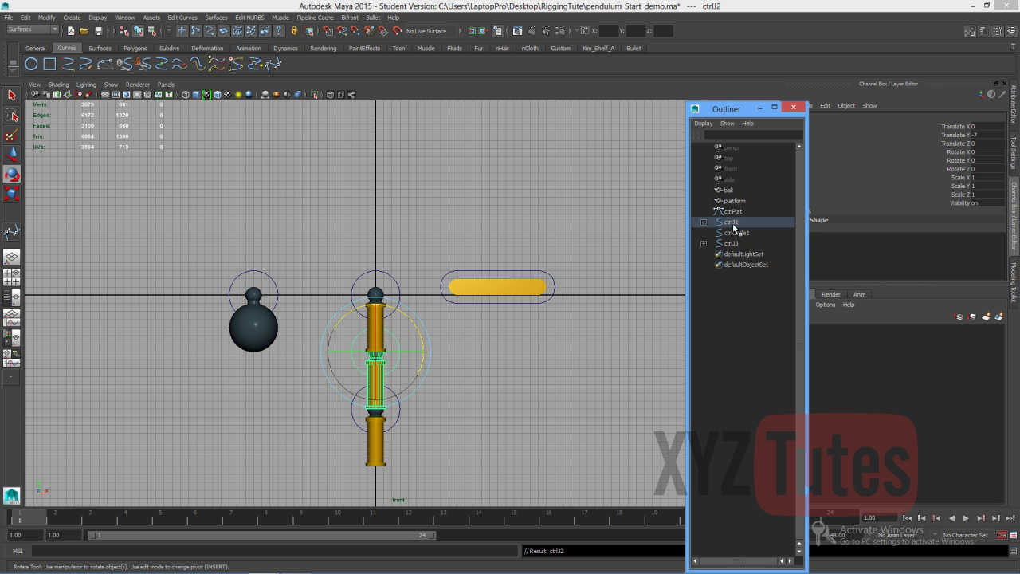
pyautogui.click(734, 303)
# Parent ctrlJ3 under ctrlJ2 and expand the hierarchy down to joint_3.
pyautogui.click(704, 222)
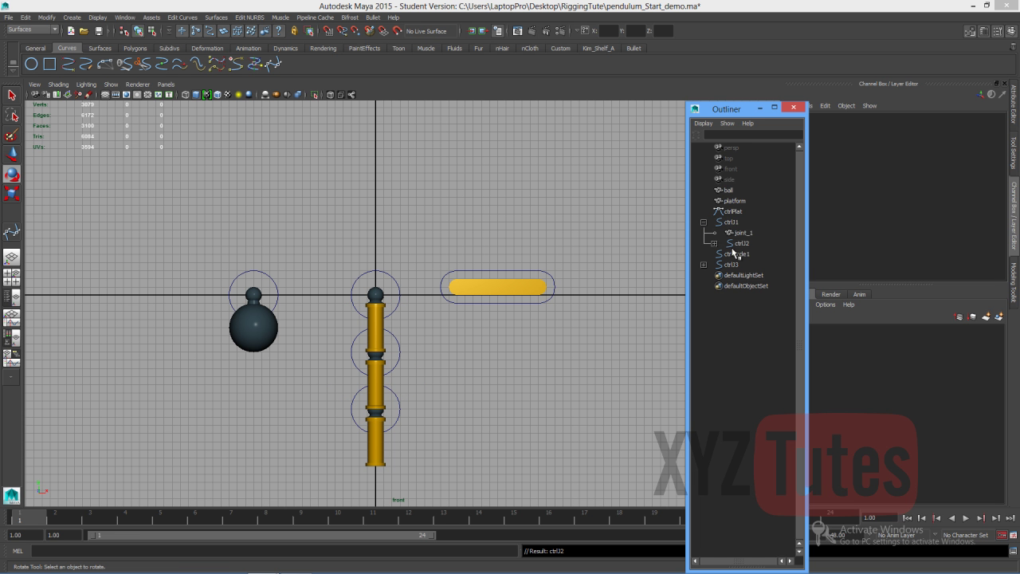
pyautogui.click(741, 244)
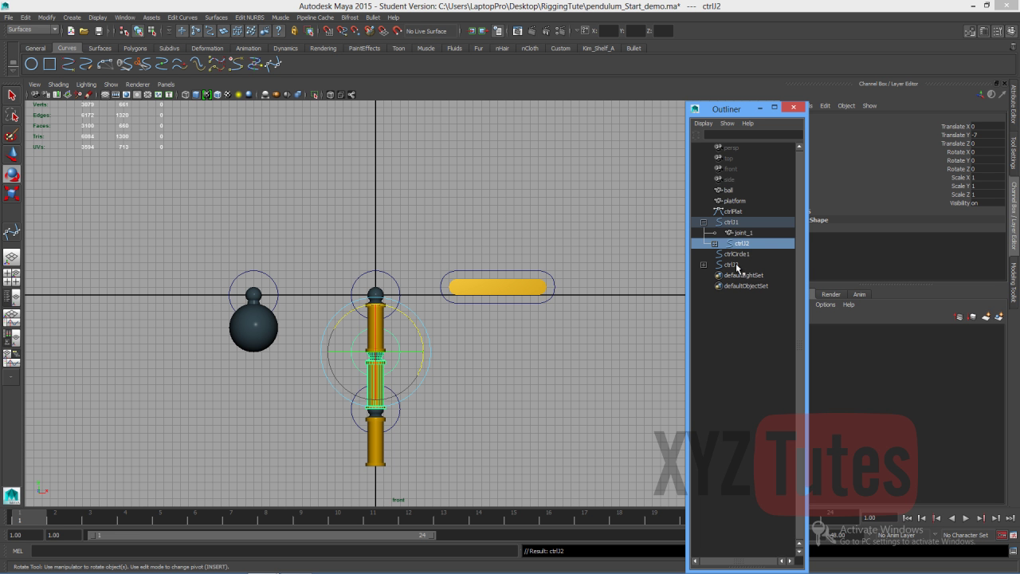
pyautogui.click(737, 265)
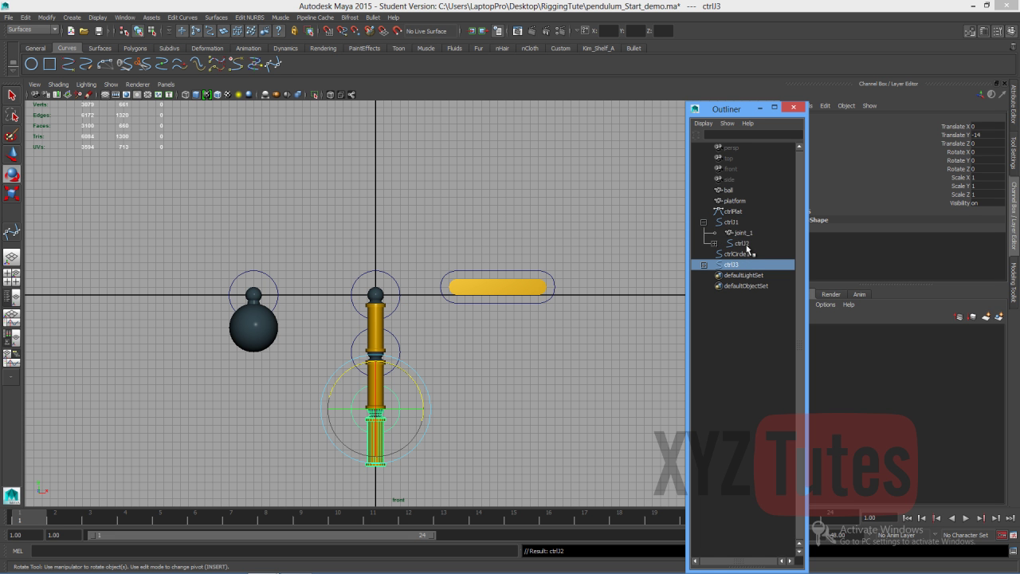
pyautogui.keyDown('ctrl'); pyautogui.click(745, 244); pyautogui.keyUp('ctrl')
pyautogui.press('p')
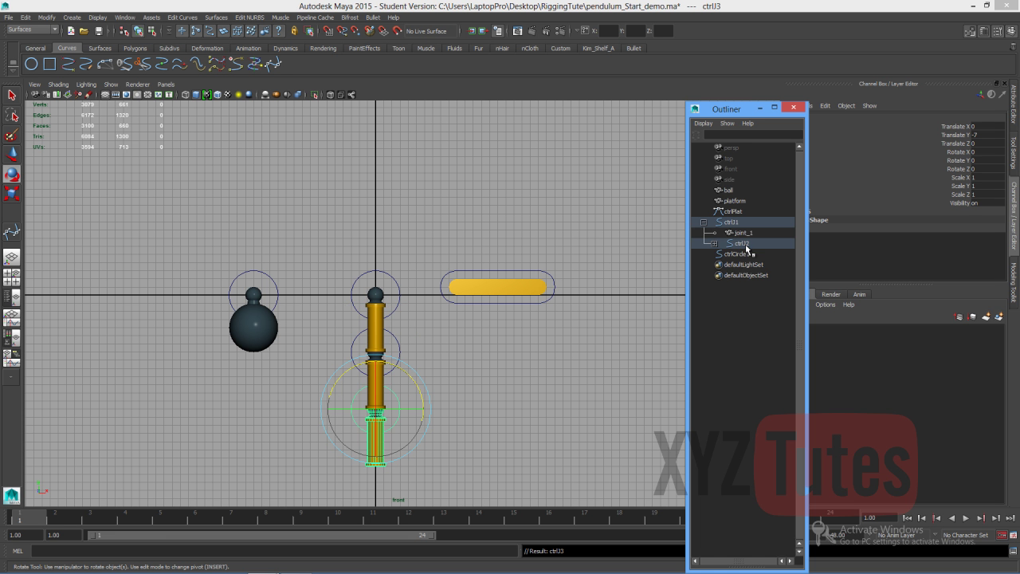
pyautogui.click(728, 301)
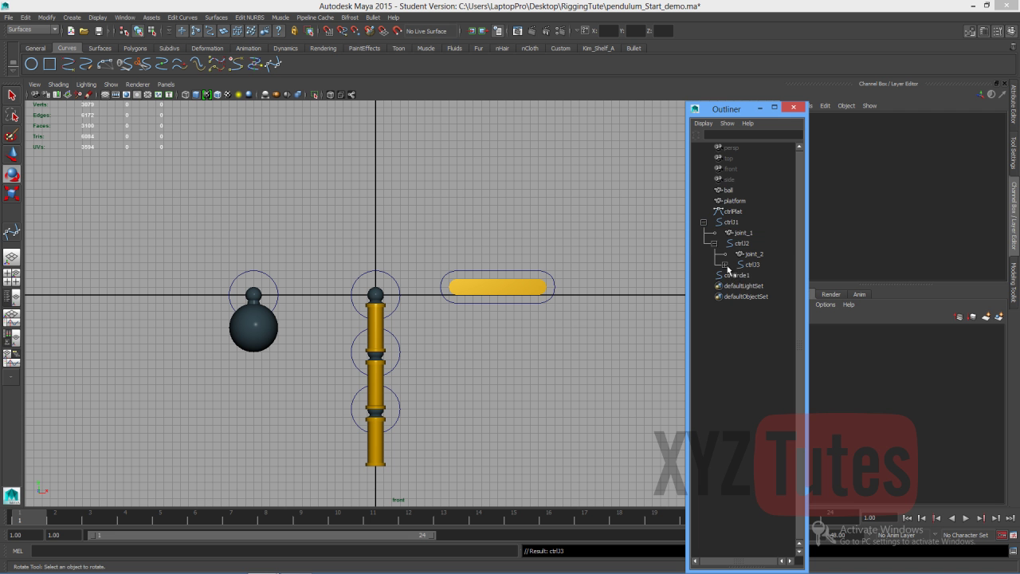
pyautogui.click(725, 264)
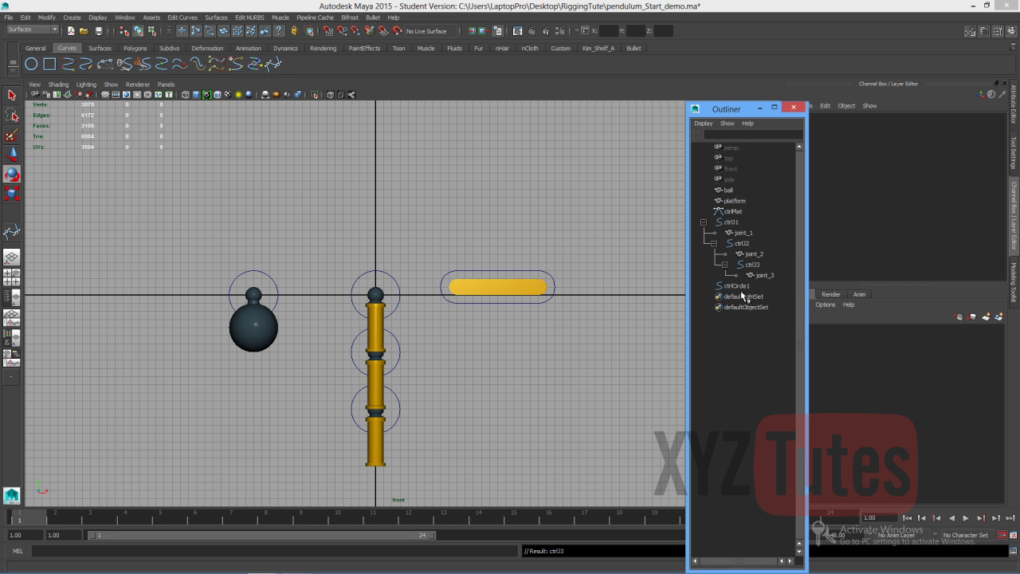
# Test the chain by rotating ctrlJ2, rotating ctrlJ1 and moving ctrlJ1, undoing each.
pyautogui.click(400, 338)
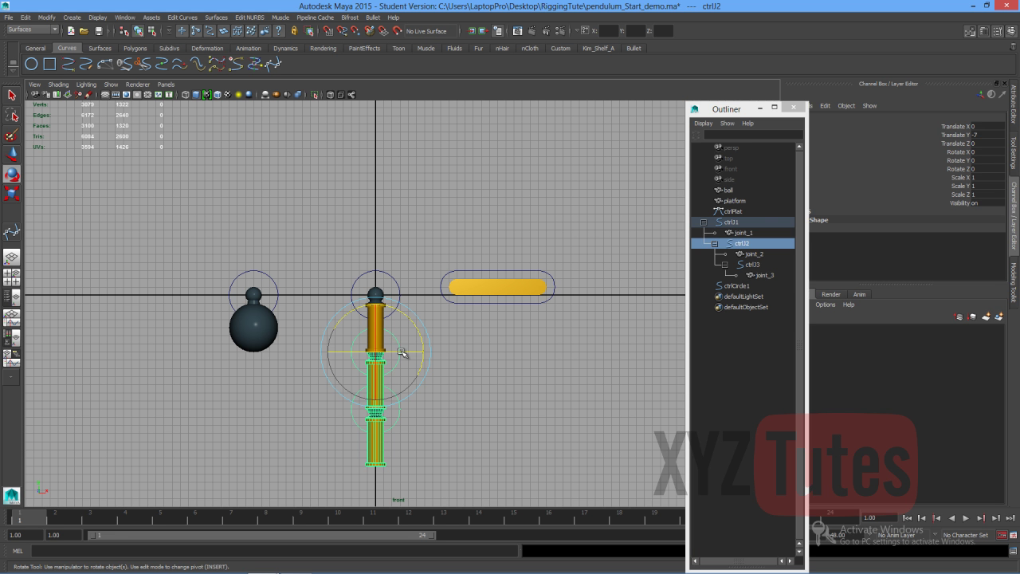
pyautogui.moveTo(408, 317); pyautogui.dragTo(384, 287)
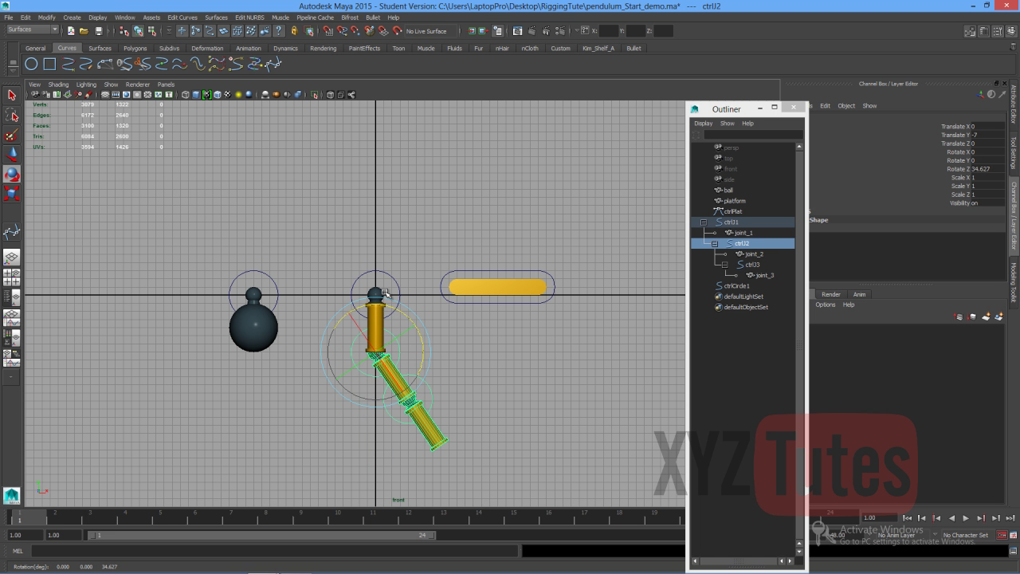
pyautogui.hotkey('ctrl', 'z')
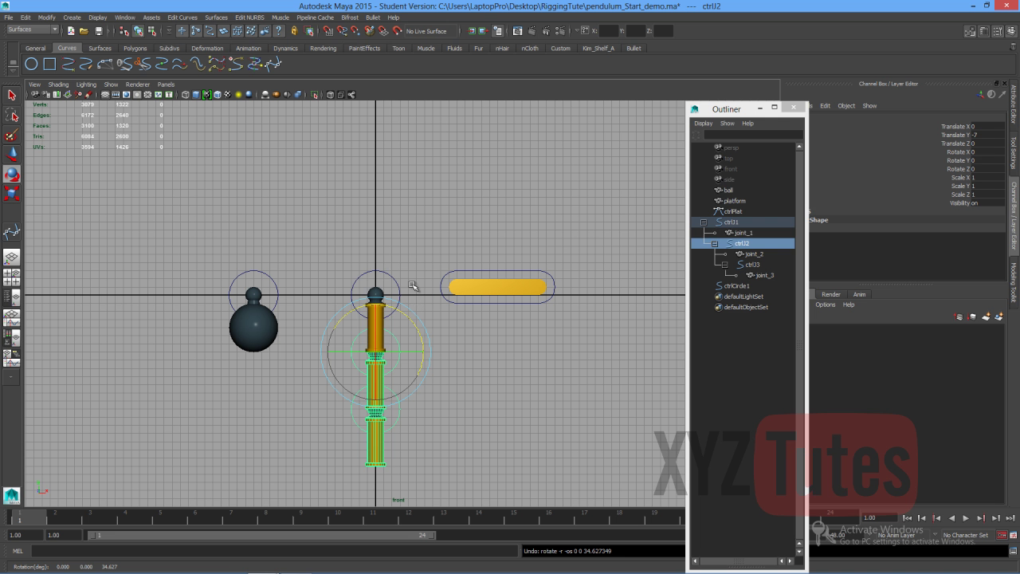
pyautogui.click(392, 282)
pyautogui.moveTo(415, 272); pyautogui.dragTo(400, 226)
pyautogui.hotkey('ctrl', 'z')
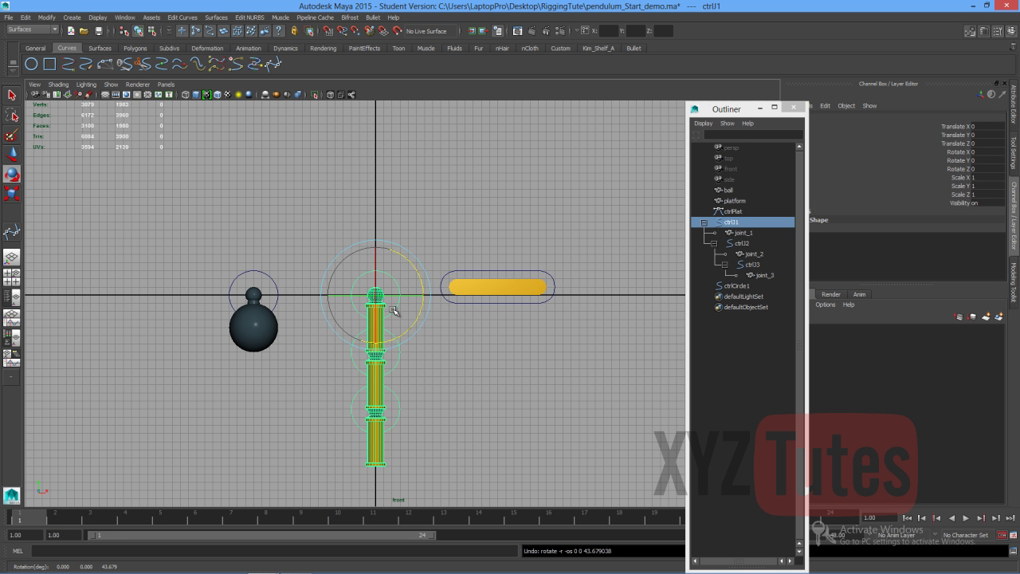
pyautogui.press('w')
pyautogui.moveTo(376, 292); pyautogui.dragTo(347, 221)
pyautogui.hotkey('ctrl', 'z')
pyautogui.click(425, 211)
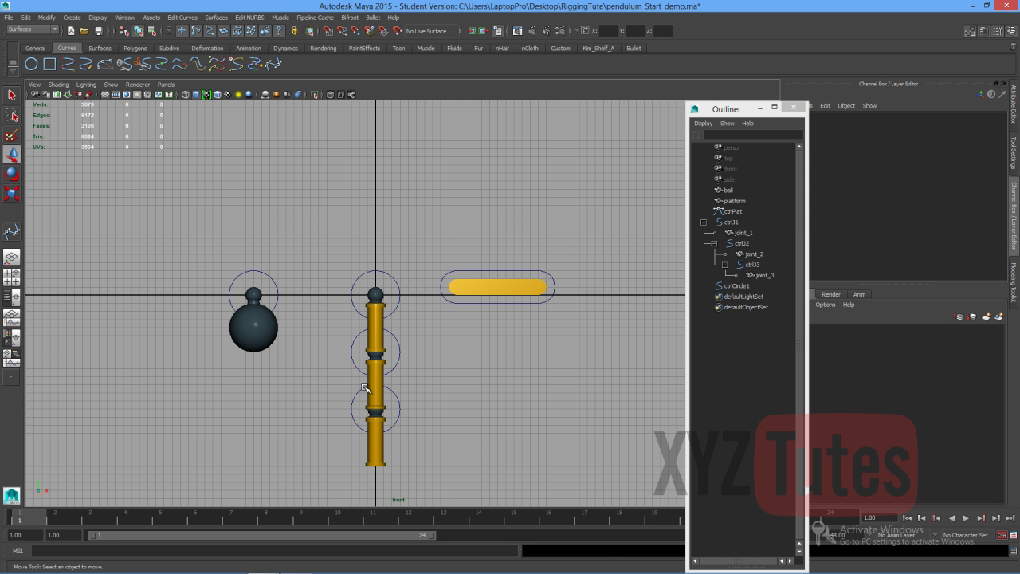
# Lock Translate X, Y and Z on ctrlJ1 in the Channel Box.
pyautogui.click(399, 282)
pyautogui.click(965, 127)
pyautogui.keyDown('shift'); pyautogui.click(961, 144); pyautogui.keyUp('shift')
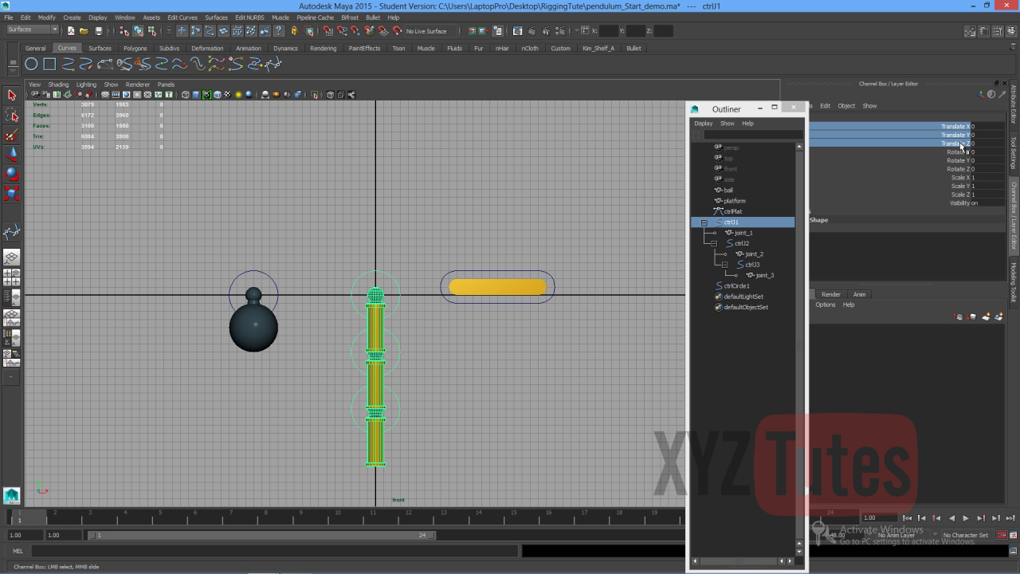
pyautogui.rightClick(961, 145)
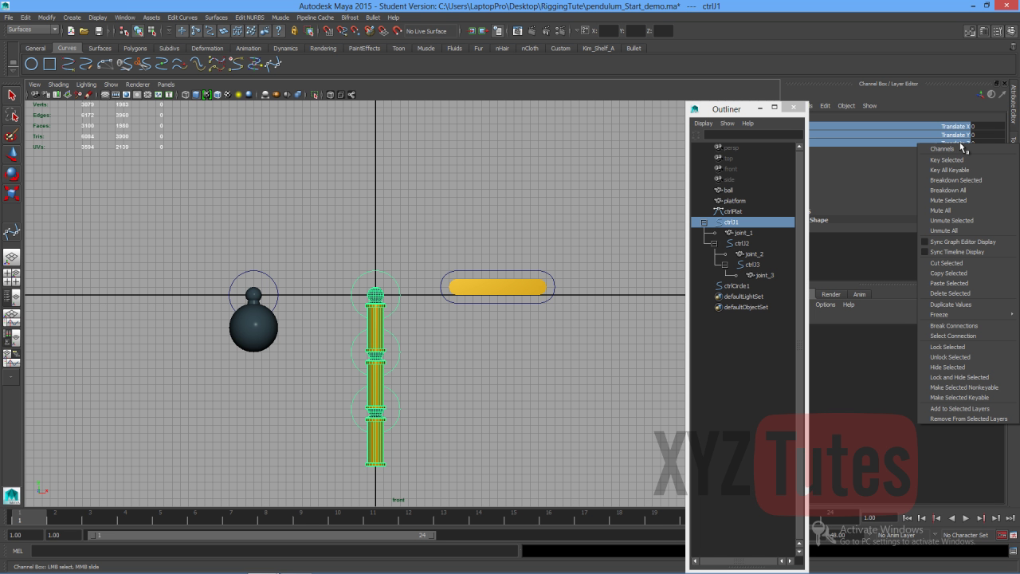
pyautogui.moveTo(949, 316)
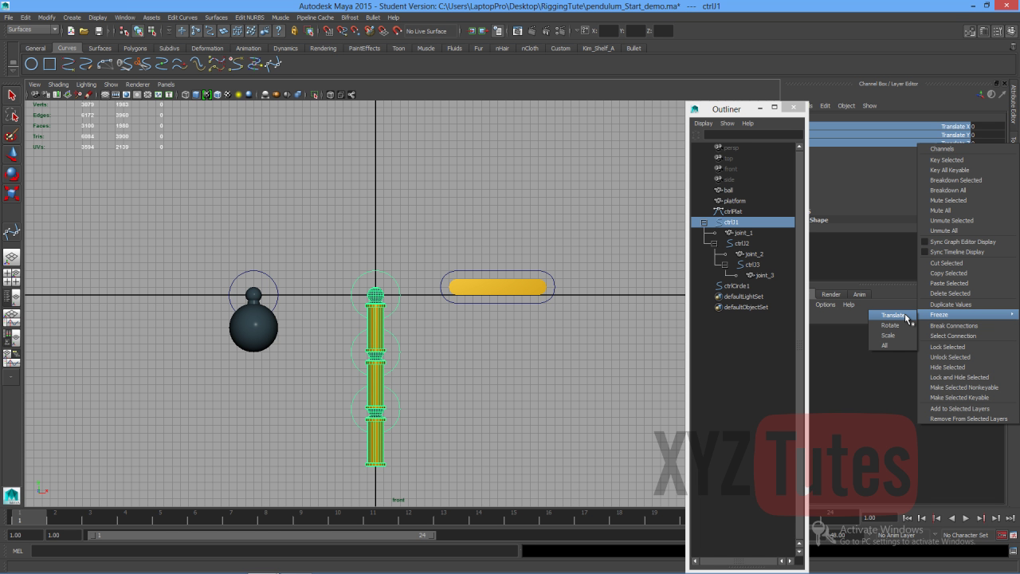
pyautogui.click(973, 345)
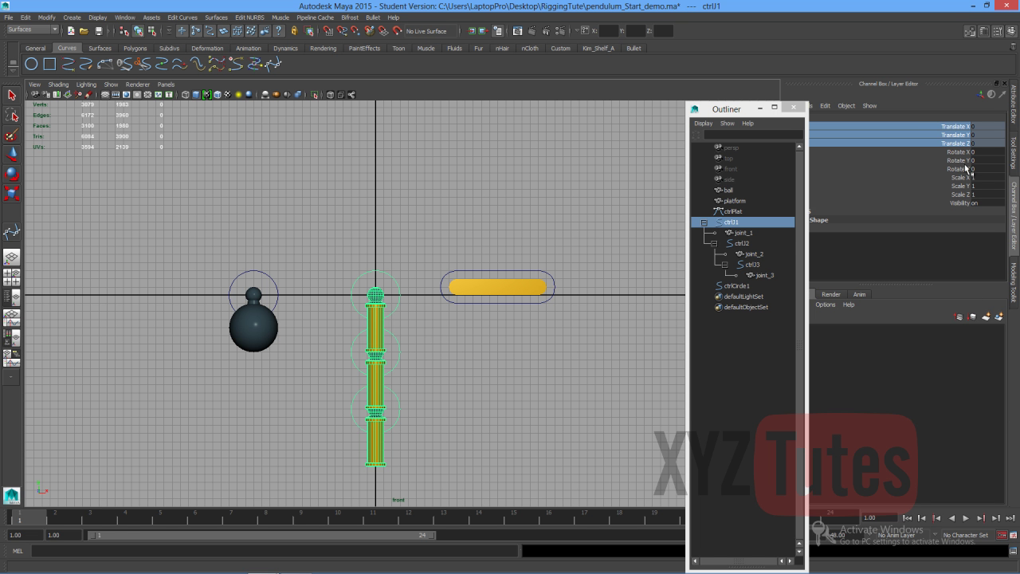
# Lock Translate X, Y and Z on ctrlJ2.
pyautogui.click(397, 341)
pyautogui.press('w')
pyautogui.click(960, 127)
pyautogui.keyDown('shift'); pyautogui.click(960, 145); pyautogui.keyUp('shift')
pyautogui.rightClick(960, 145)
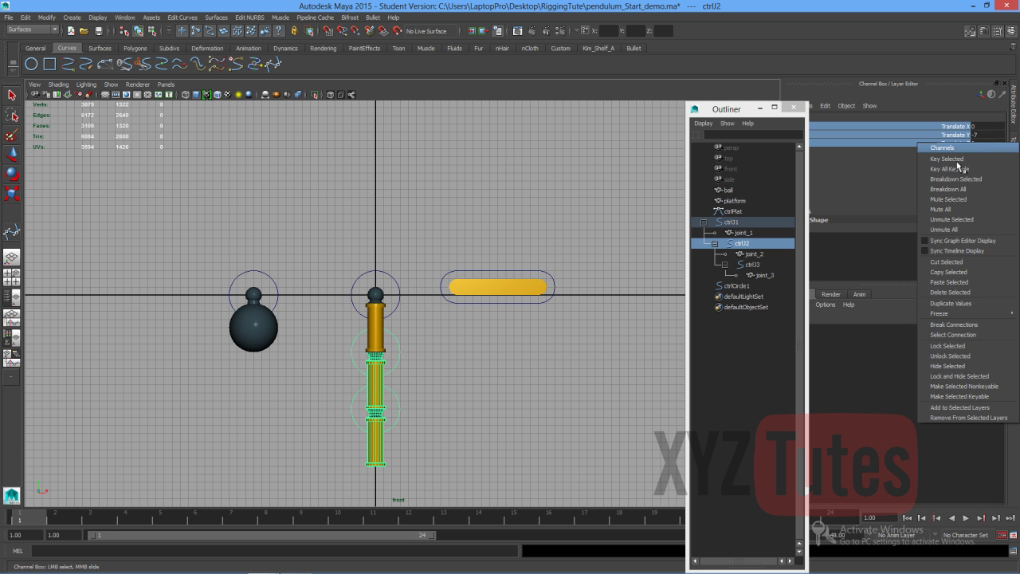
pyautogui.click(965, 347)
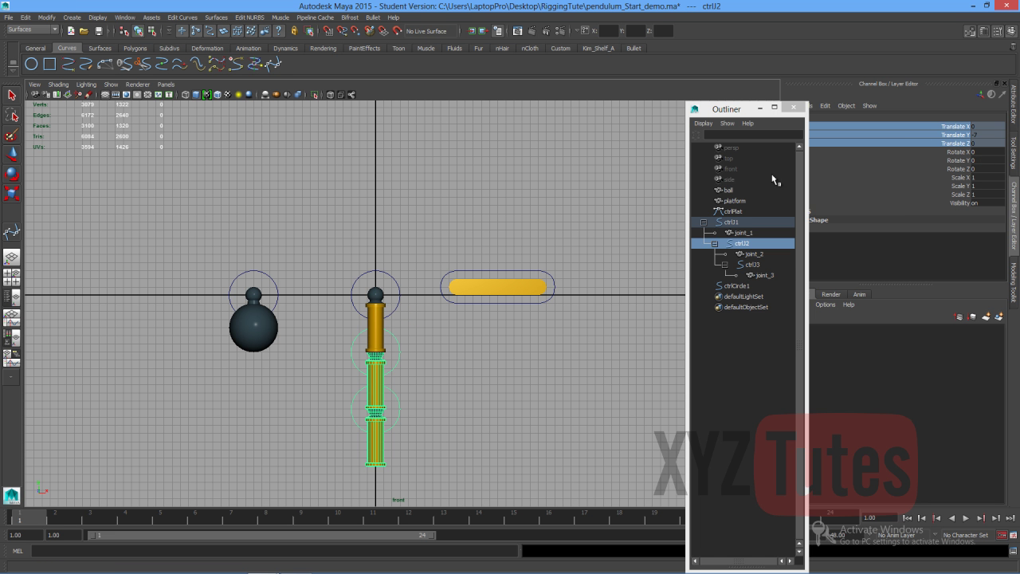
# Lock ctrlJ3's translate channels and confirm it no longer moves.
pyautogui.click(398, 398)
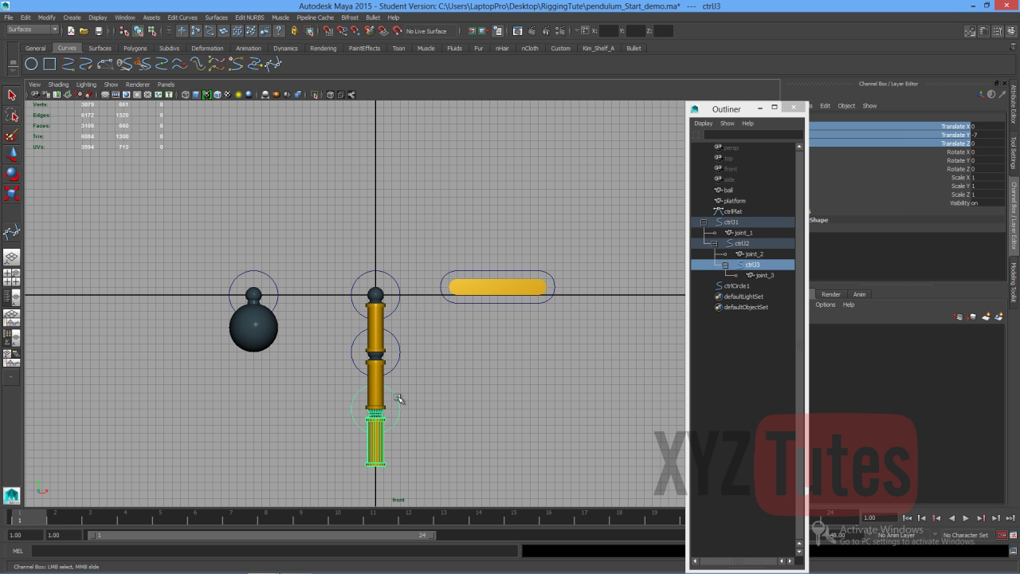
pyautogui.rightClick(962, 130)
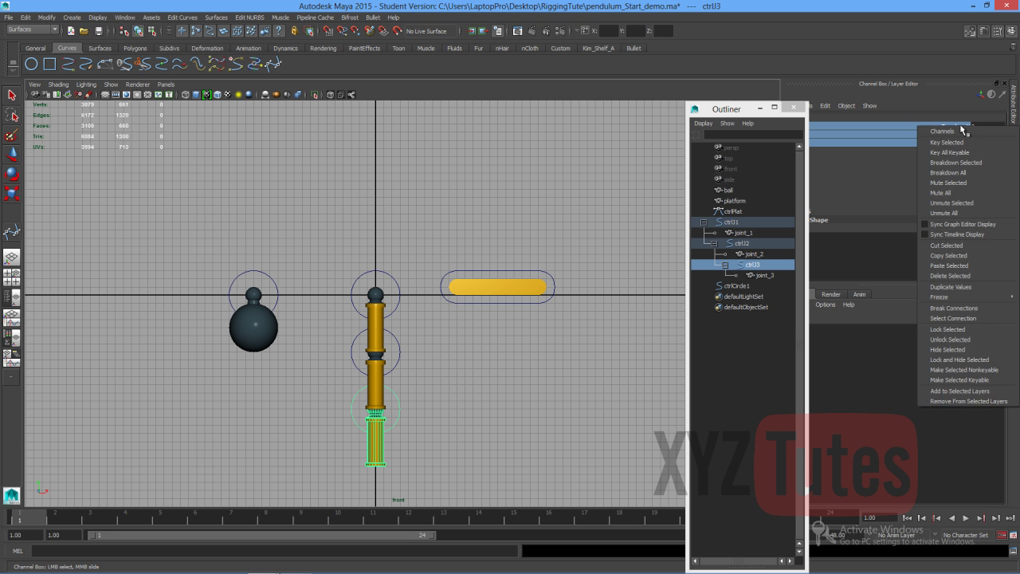
pyautogui.click(947, 333)
pyautogui.click(446, 408)
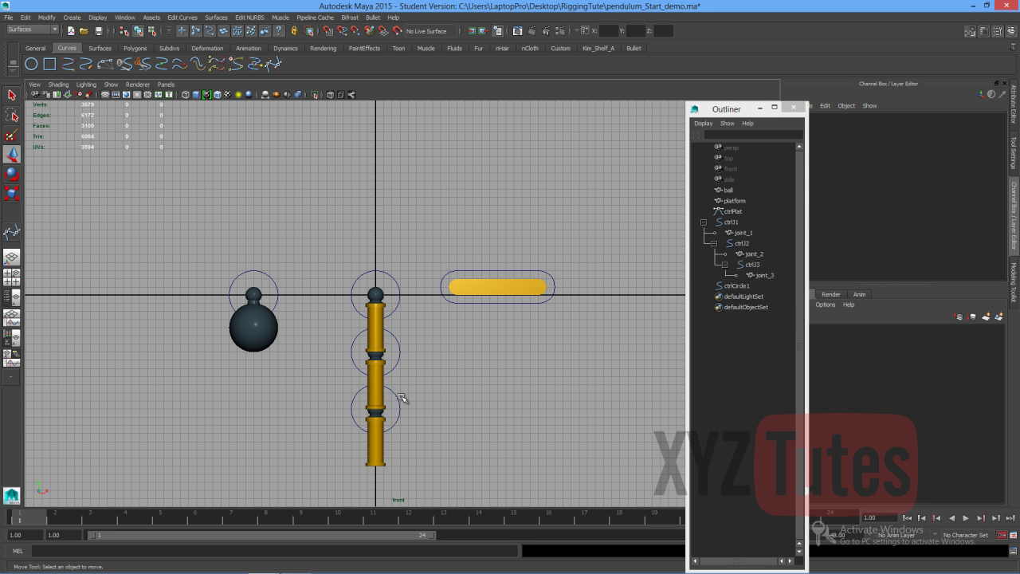
pyautogui.press('w')
pyautogui.click(400, 400)
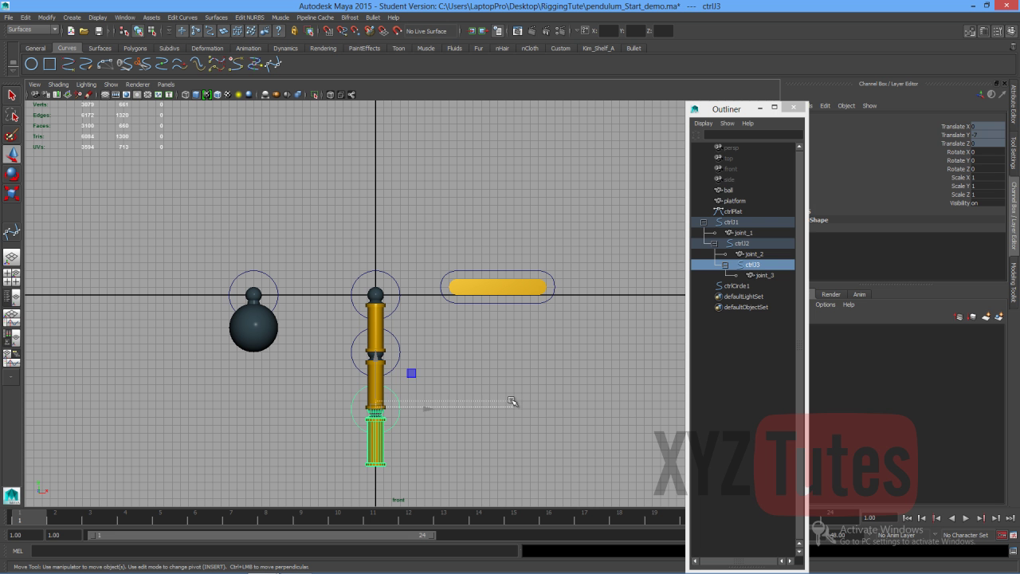
pyautogui.moveTo(397, 405); pyautogui.dragTo(432, 407)
pyautogui.click(522, 392)
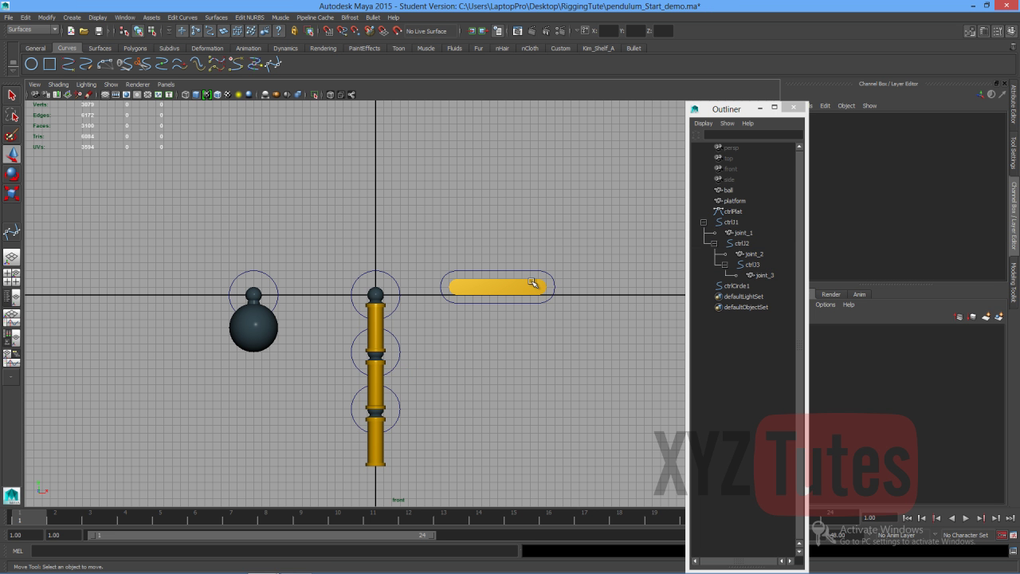
# Lock Scale X, Y and Z on ctrlJ1 in the Channel Box.
pyautogui.click(393, 277)
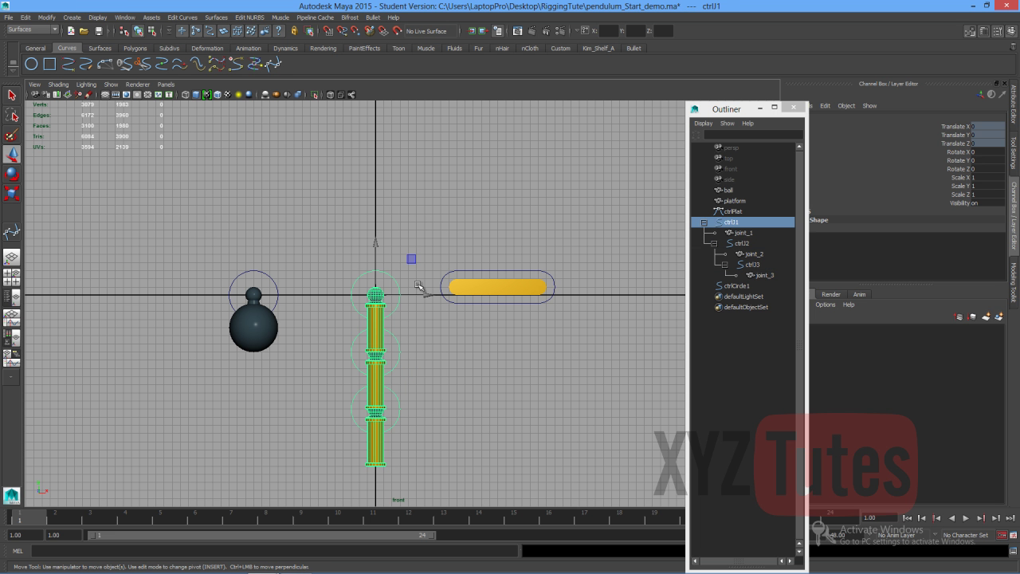
pyautogui.click(422, 362)
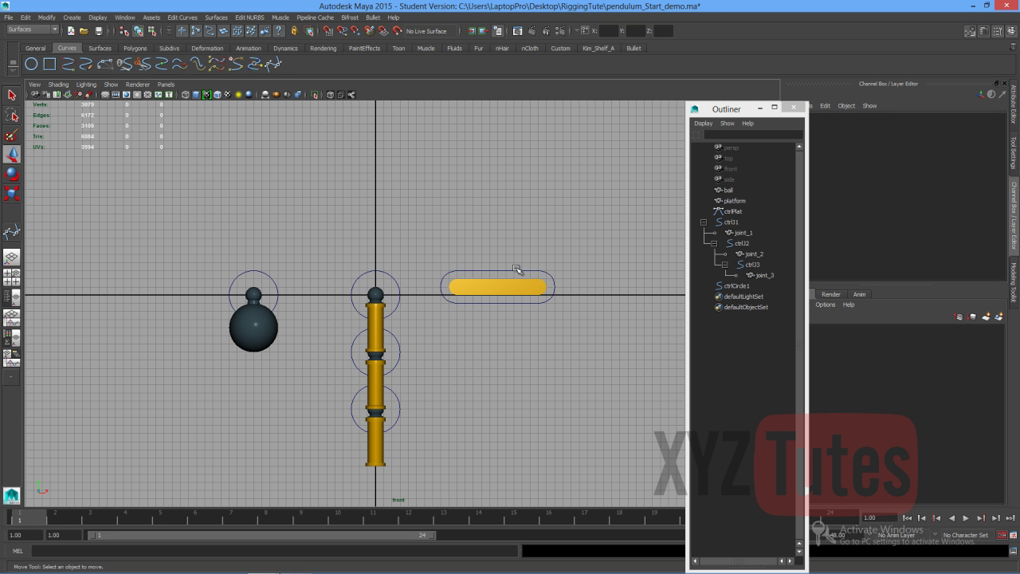
pyautogui.click(398, 285)
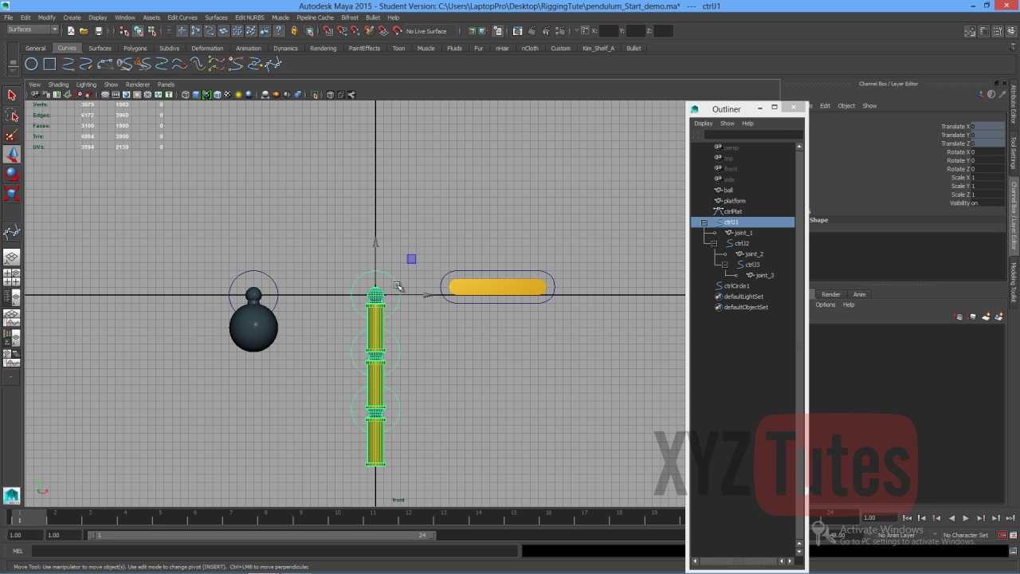
pyautogui.press('e')
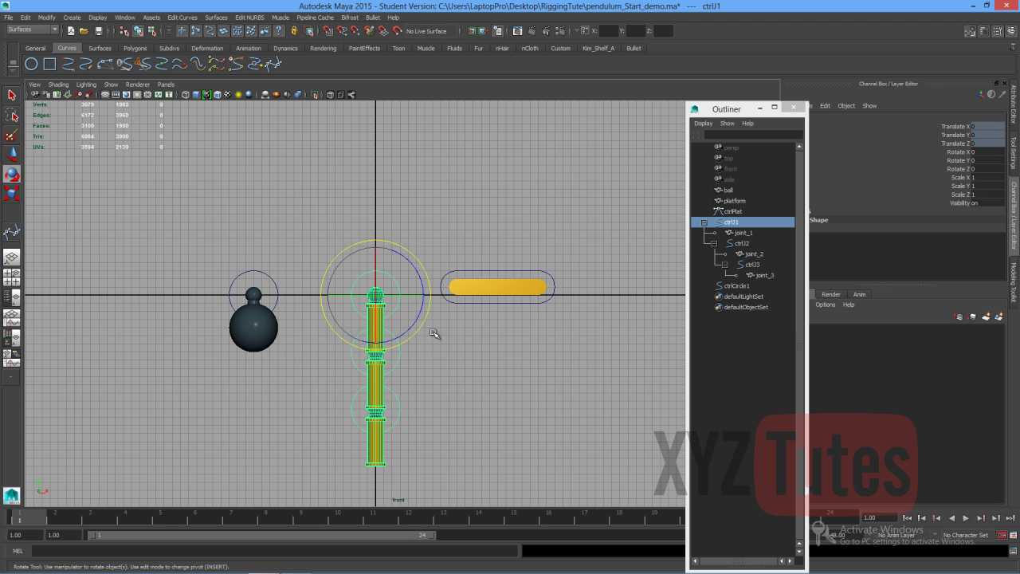
pyautogui.press('r')
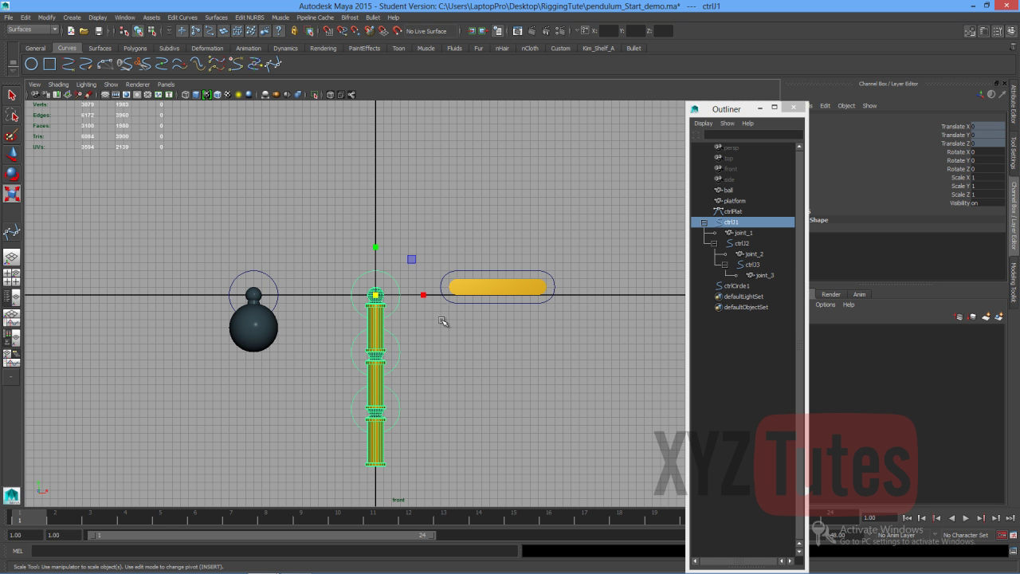
pyautogui.click(458, 329)
pyautogui.click(396, 289)
pyautogui.moveTo(956, 177); pyautogui.dragTo(959, 195)
pyautogui.rightClick(960, 196)
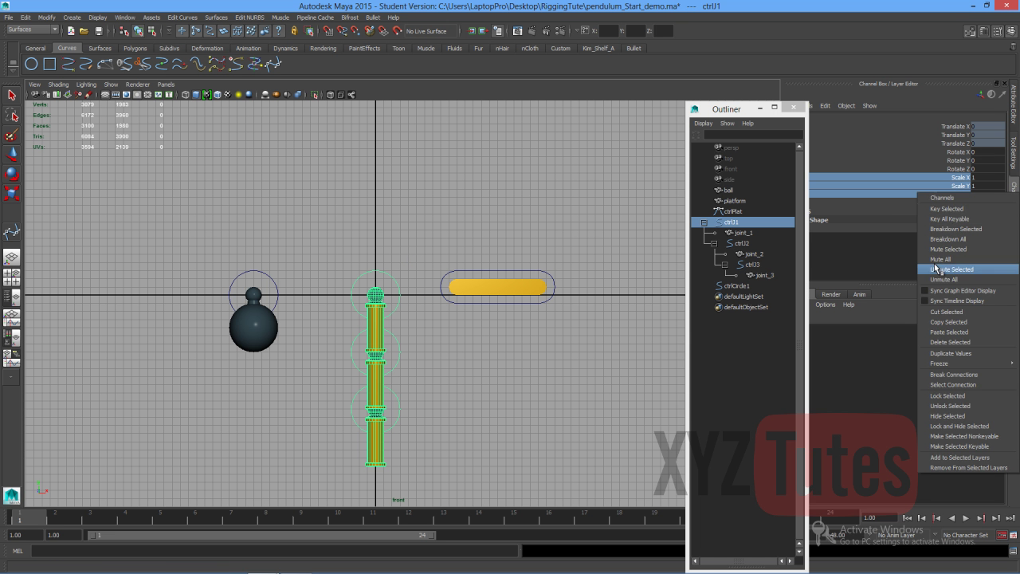
pyautogui.click(948, 395)
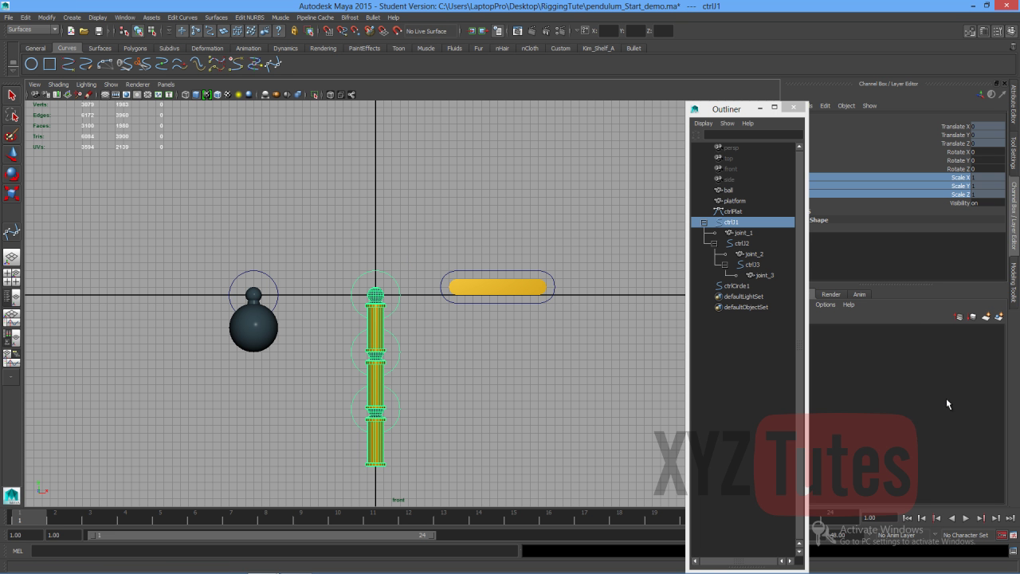
# Lock the Scale X, Y and Z channels on ctrlJ2 and ctrlJ3.
pyautogui.click(400, 358)
pyautogui.rightClick(970, 177)
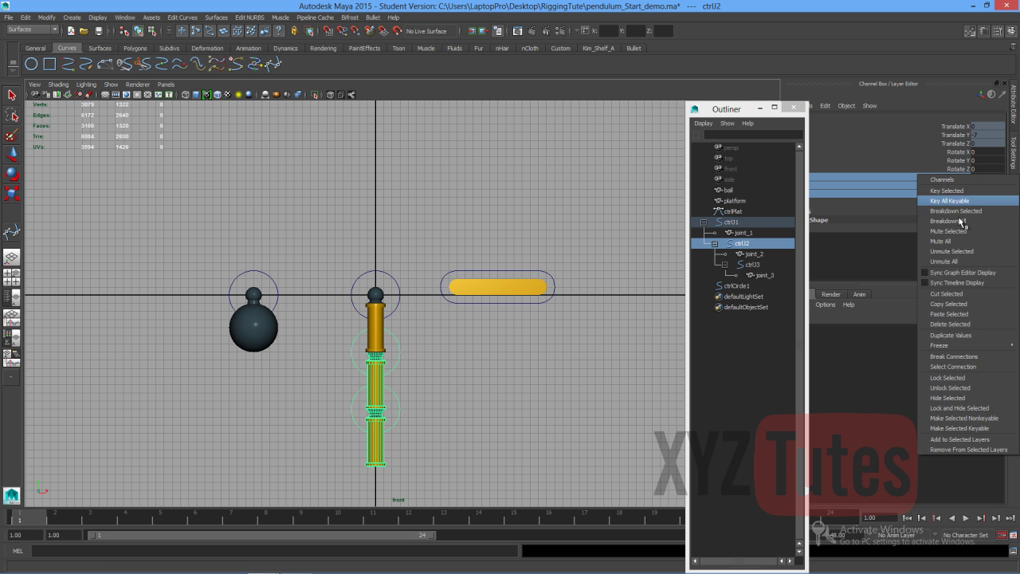
pyautogui.click(952, 383)
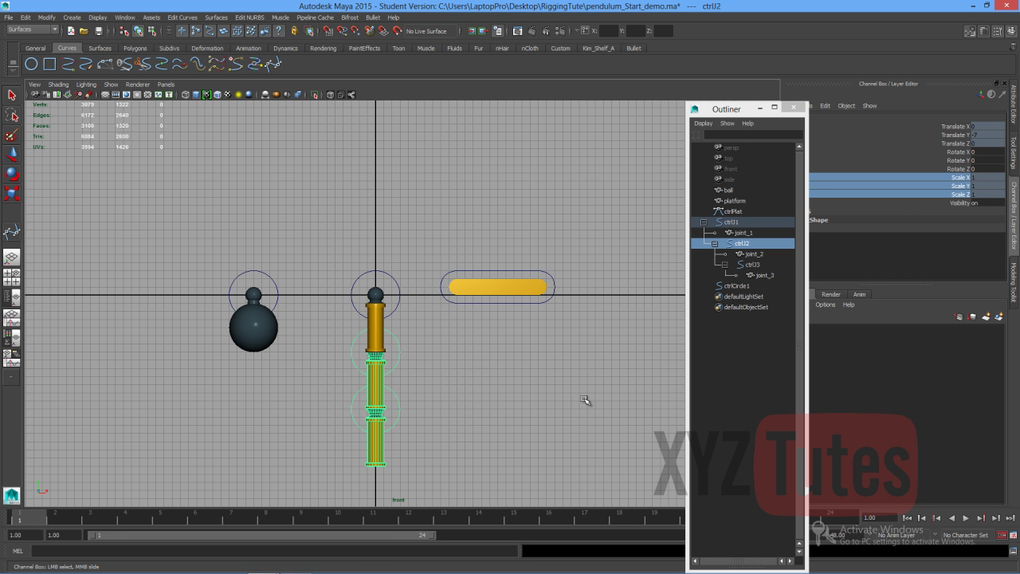
pyautogui.click(392, 398)
pyautogui.rightClick(972, 184)
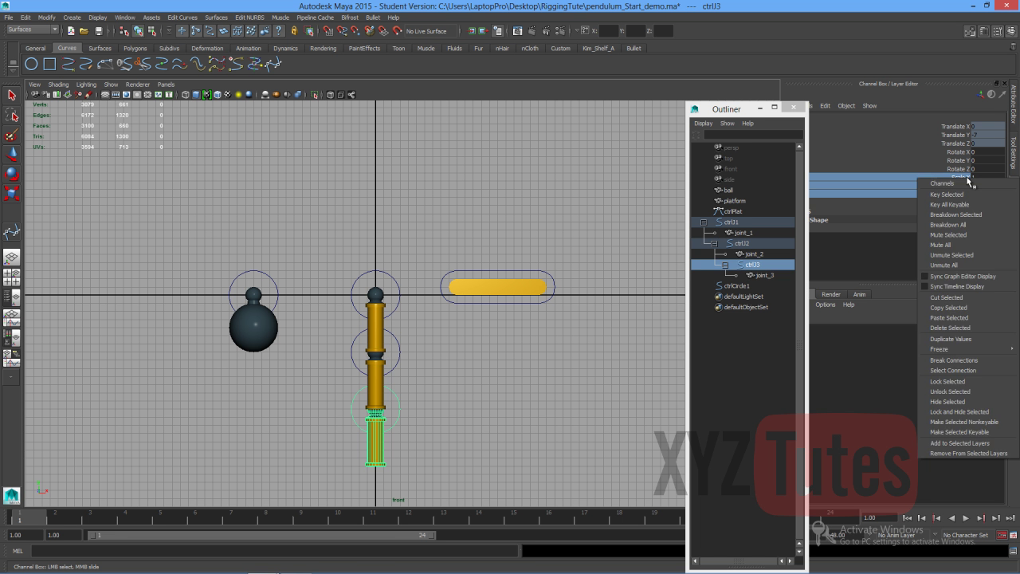
pyautogui.click(952, 377)
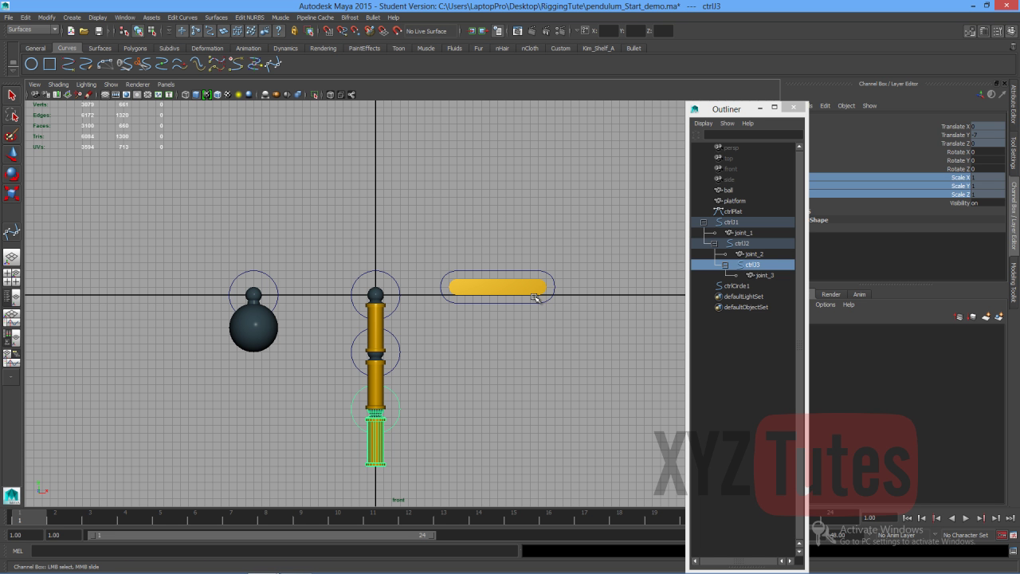
pyautogui.click(526, 333)
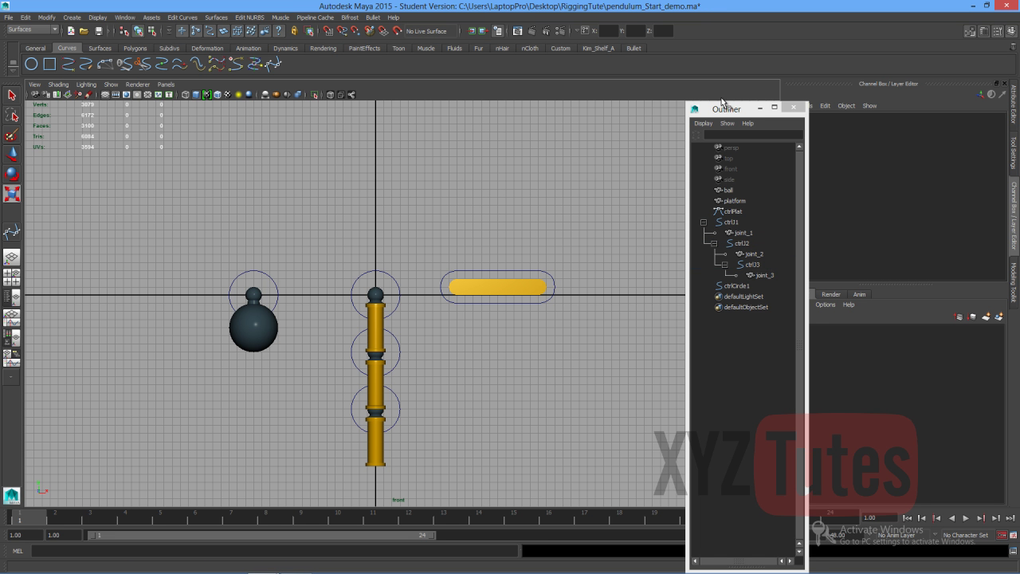
# Select joint_1, joint_2 and joint_3 in the Outliner.
pyautogui.moveTo(731, 110); pyautogui.dragTo(583, 75)
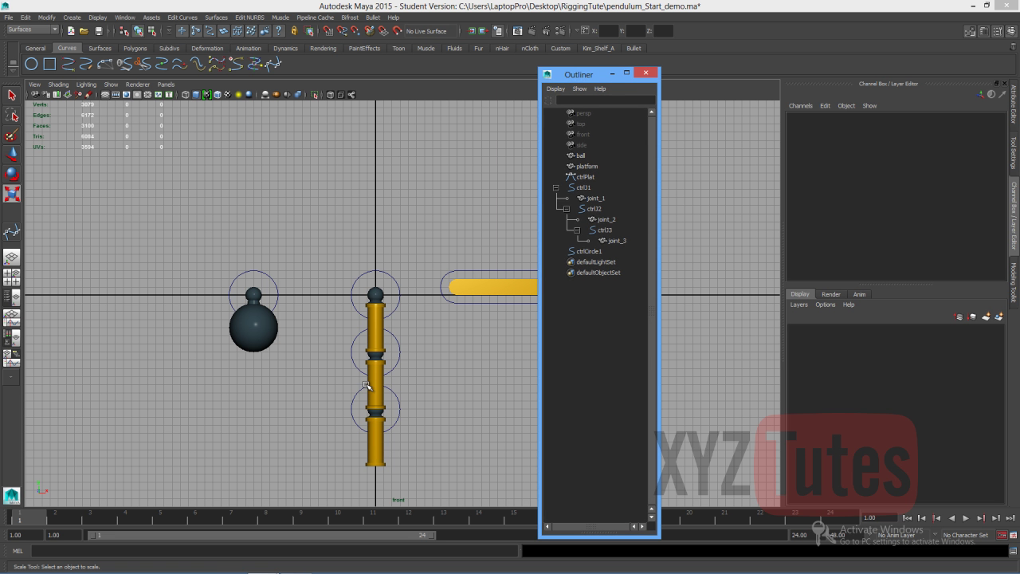
pyautogui.click(392, 334)
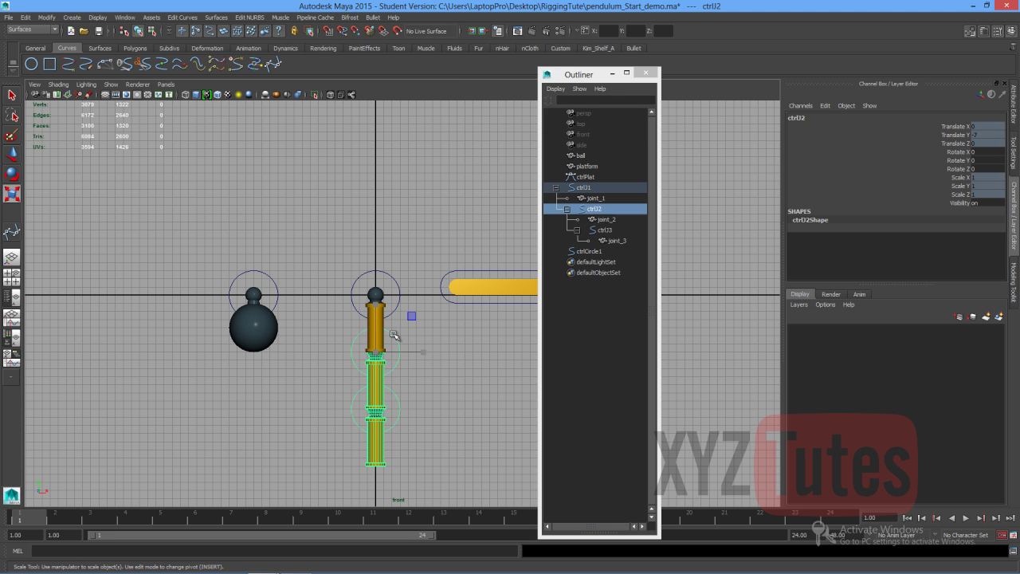
pyautogui.click(458, 400)
pyautogui.press('q')
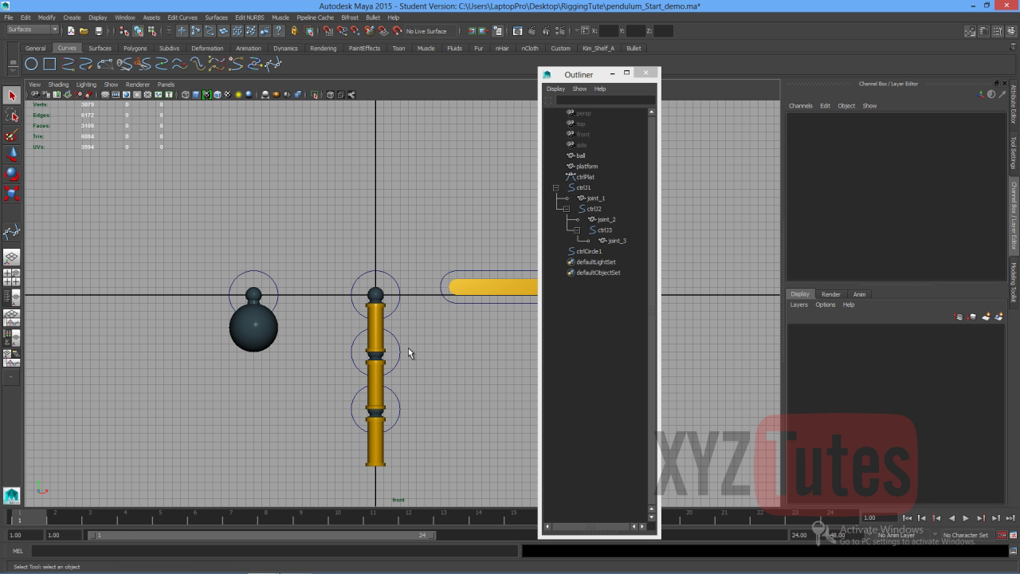
pyautogui.click(399, 333)
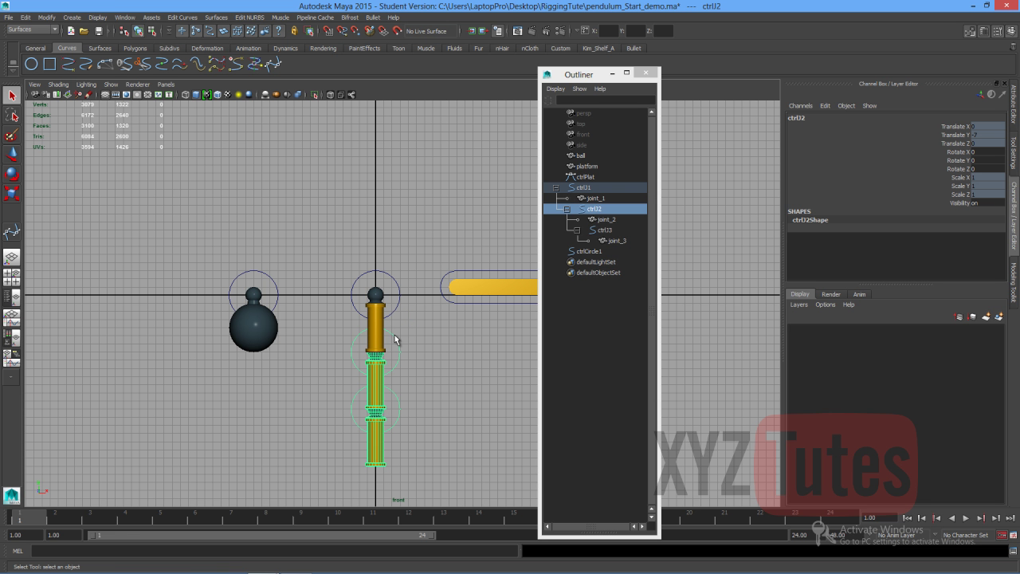
pyautogui.click(616, 241)
pyautogui.keyDown('ctrl'); pyautogui.click(605, 221); pyautogui.keyUp('ctrl')
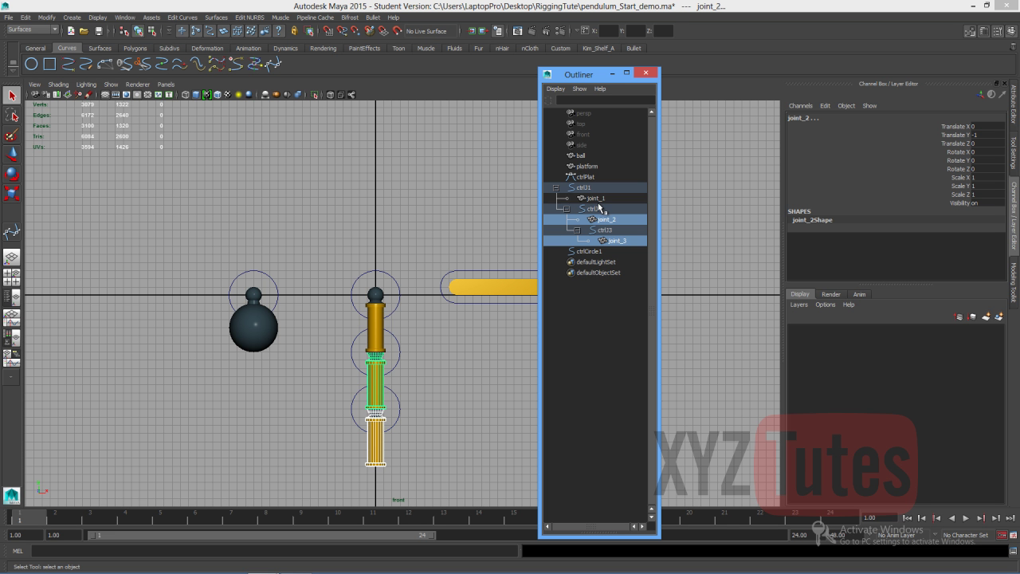
pyautogui.keyDown('ctrl'); pyautogui.click(599, 199); pyautogui.keyUp('ctrl')
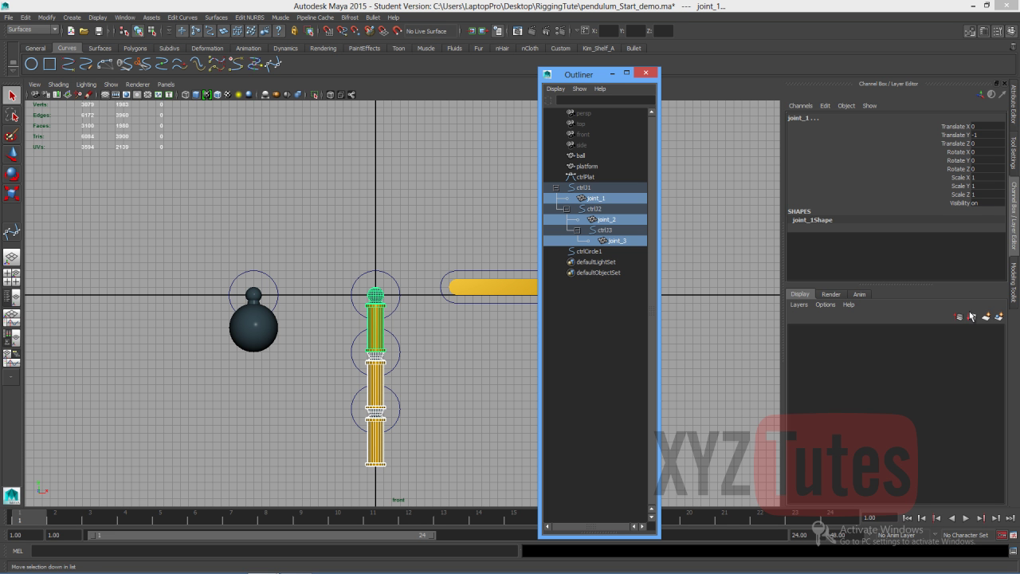
# Create a display layer from the joints, named geo and coloured yellow.
pyautogui.click(999, 319)
pyautogui.click(838, 335)
pyautogui.doubleClick(834, 330)
pyautogui.write('geo')
pyautogui.click(401, 256)
pyautogui.click(391, 273)
# Set the geo layer to Reference so the joints can't be selected.
pyautogui.click(798, 331)
pyautogui.click(797, 331)
pyautogui.click(810, 331)
pyautogui.click(809, 330)
pyautogui.click(422, 380)
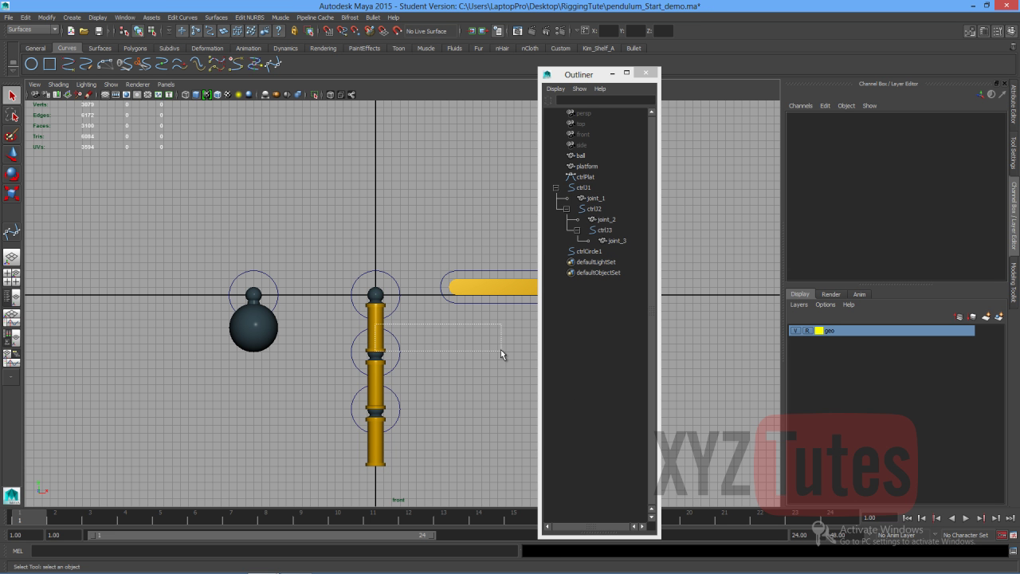
# Click the column to confirm only ctrlJ1, ctrlJ2 and ctrlJ3 get selected.
pyautogui.click(374, 328)
pyautogui.click(382, 329)
pyautogui.click(378, 327)
pyautogui.click(417, 331)
pyautogui.click(389, 337)
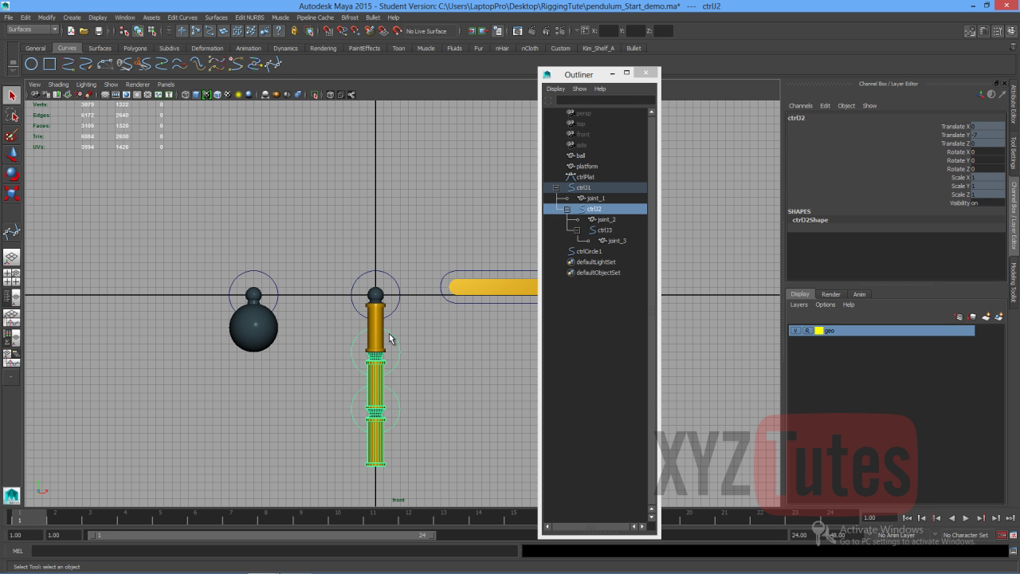
pyautogui.click(395, 400)
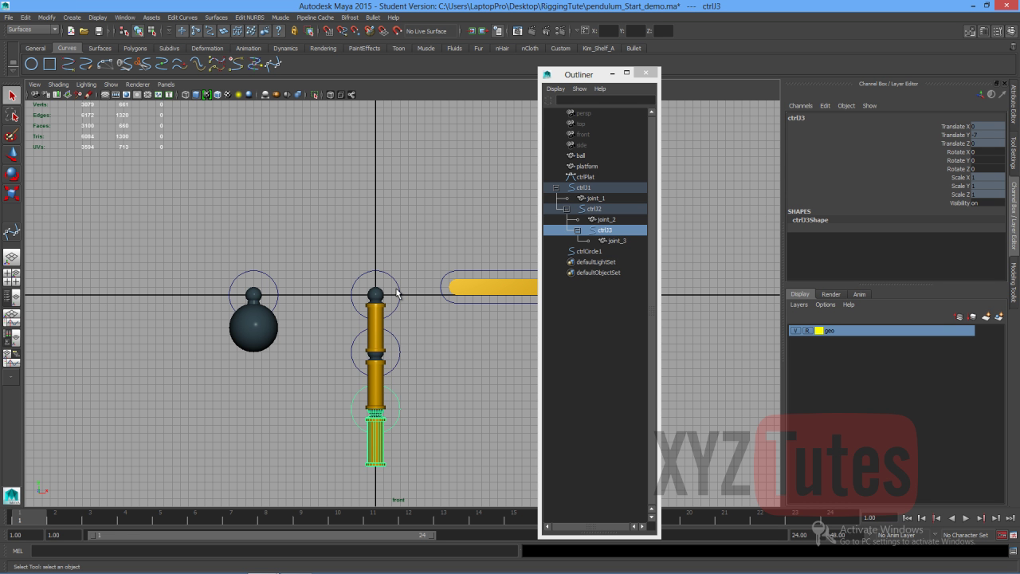
pyautogui.click(418, 332)
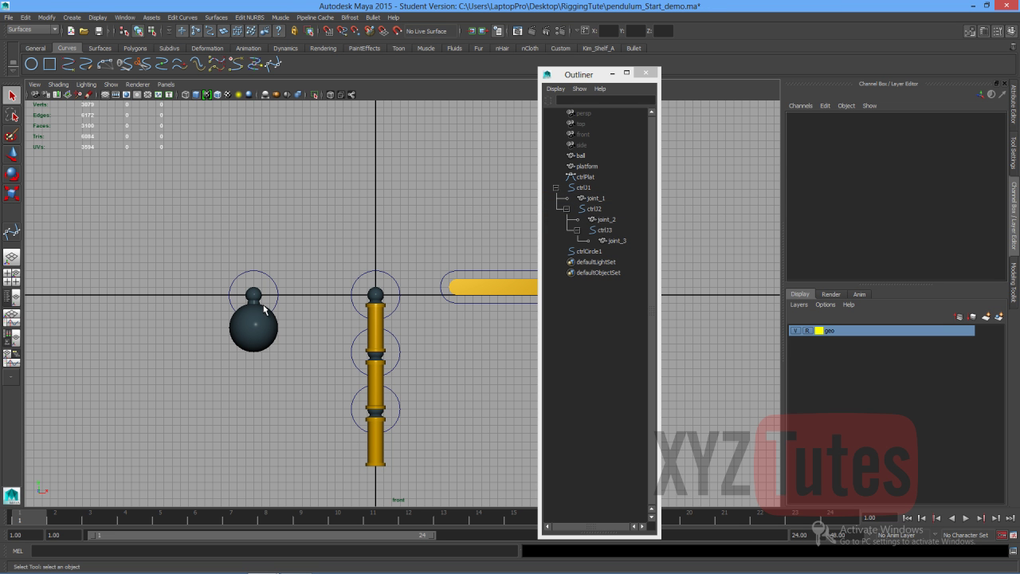
pyautogui.moveTo(585, 77); pyautogui.dragTo(665, 81)
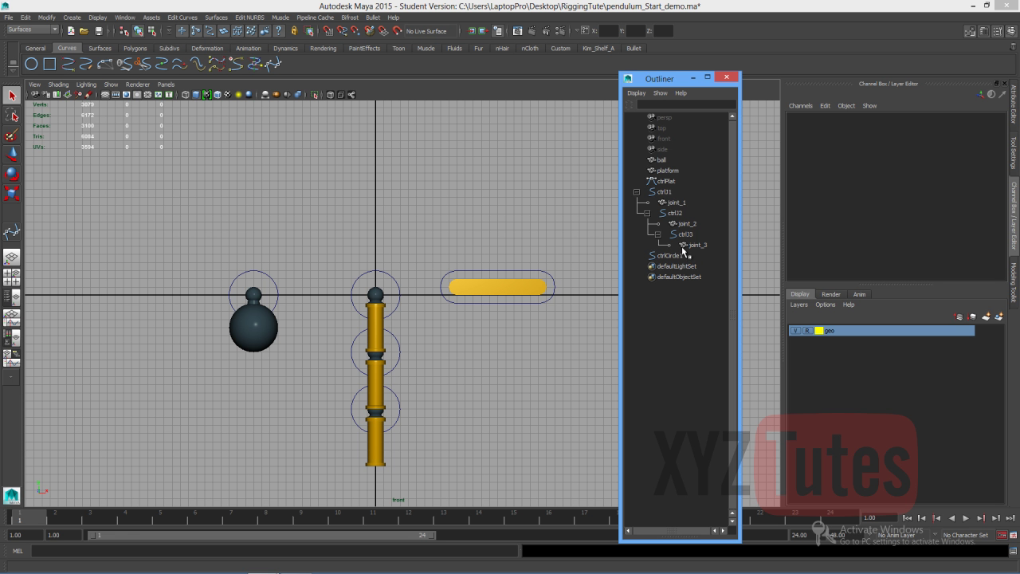
pyautogui.click(126, 18)
pyautogui.moveTo(147, 53)
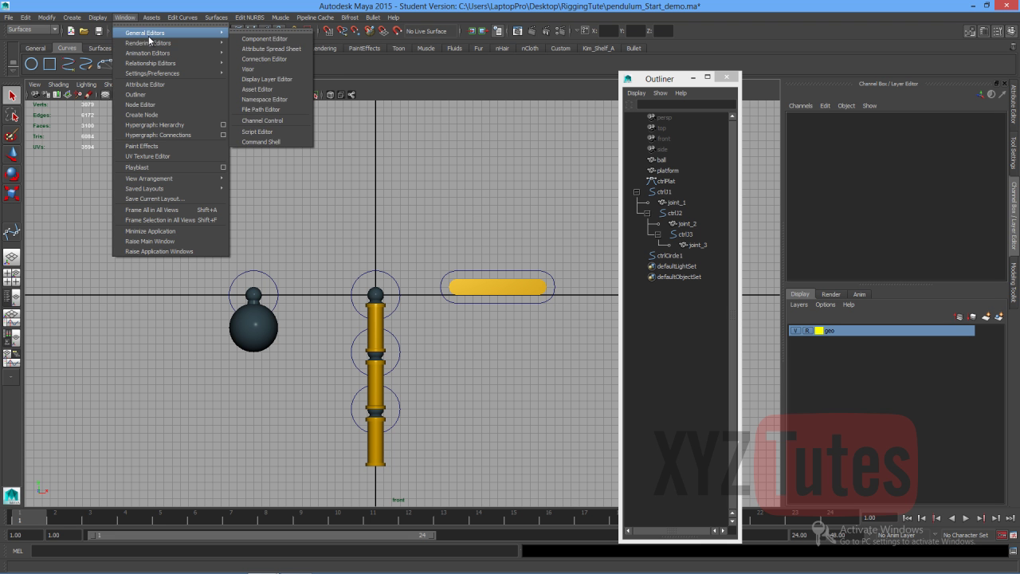
pyautogui.click(165, 121)
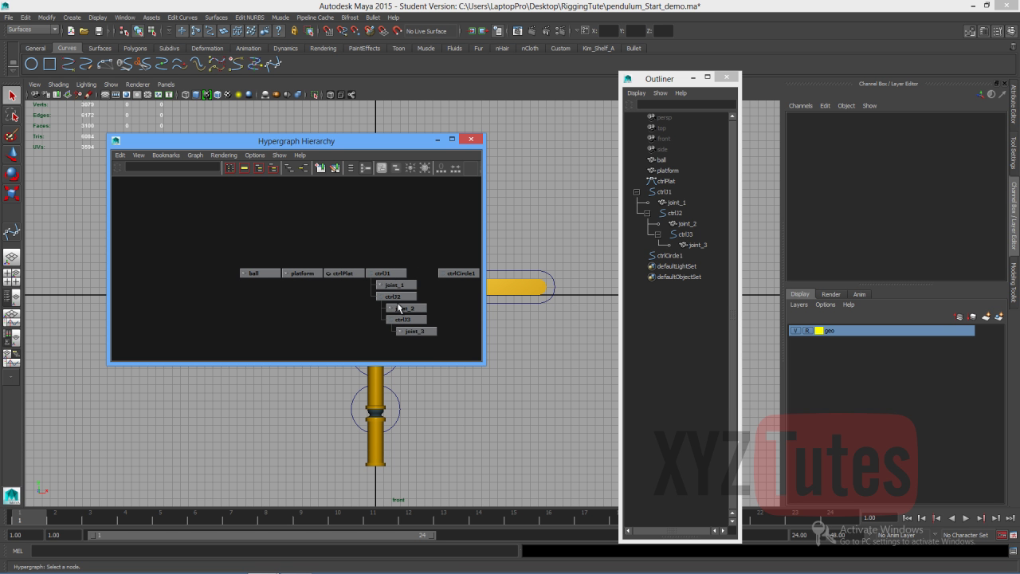
pyautogui.click(438, 140)
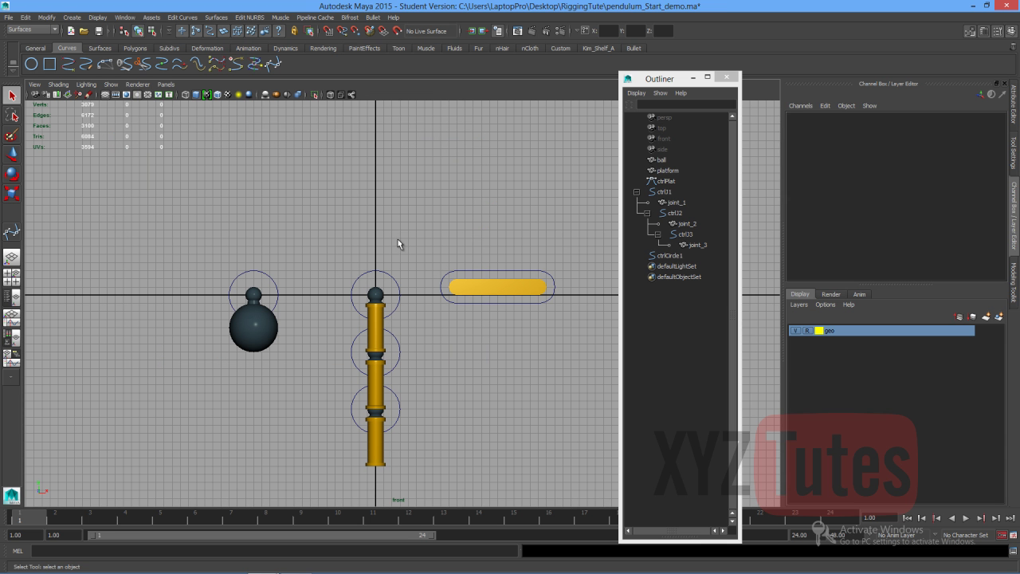
# Parent the platform under ctrlPlat and add the platform to the geo layer.
pyautogui.click(473, 288)
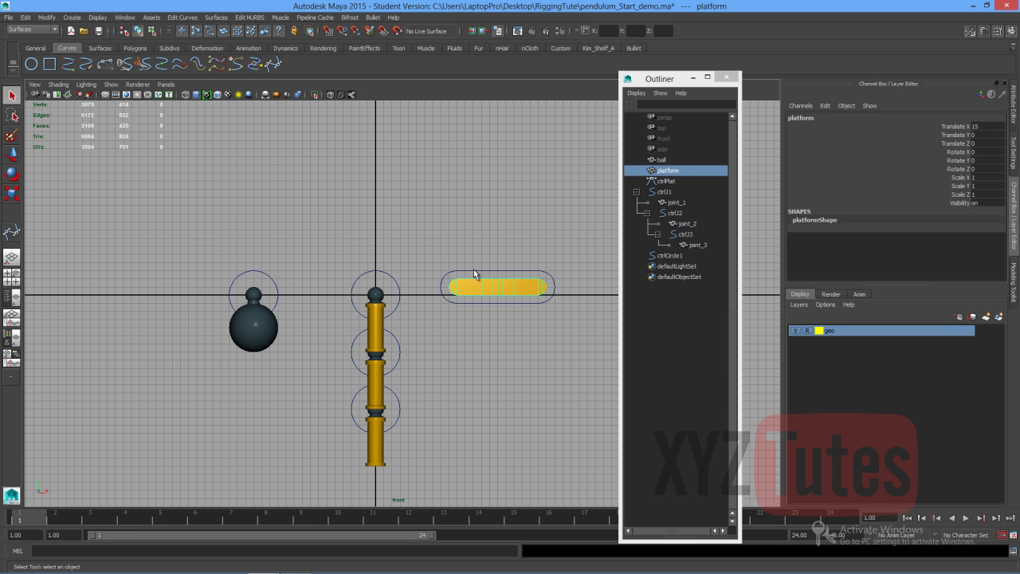
pyautogui.keyDown('shift'); pyautogui.click(475, 274); pyautogui.keyUp('shift')
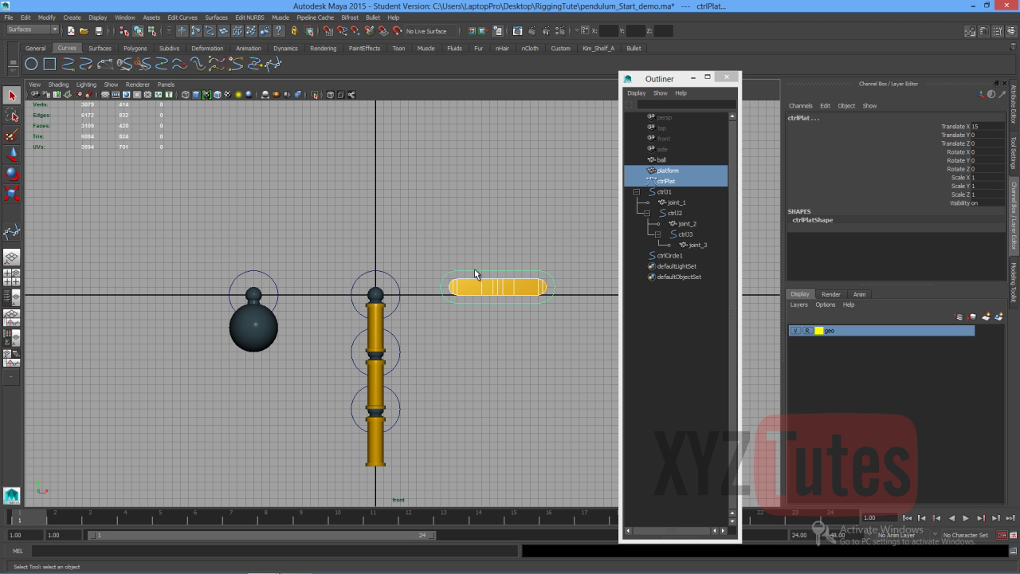
pyautogui.press('p')
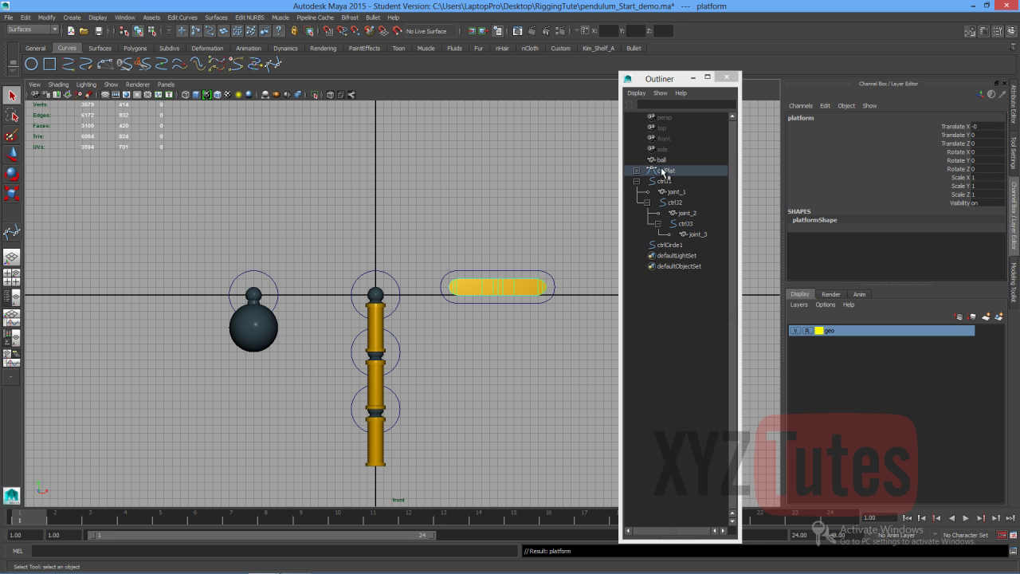
pyautogui.click(636, 171)
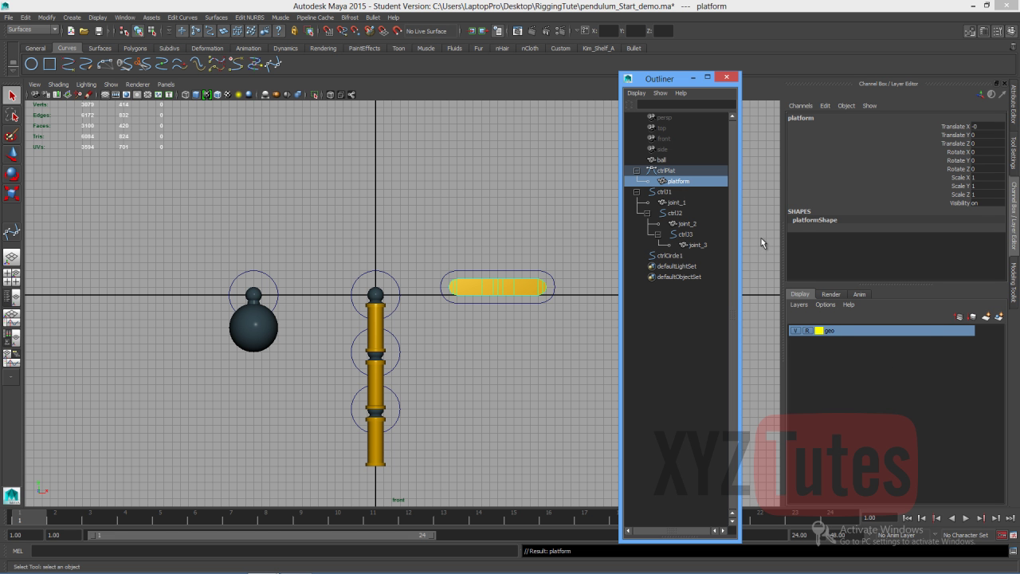
pyautogui.rightClick(848, 331)
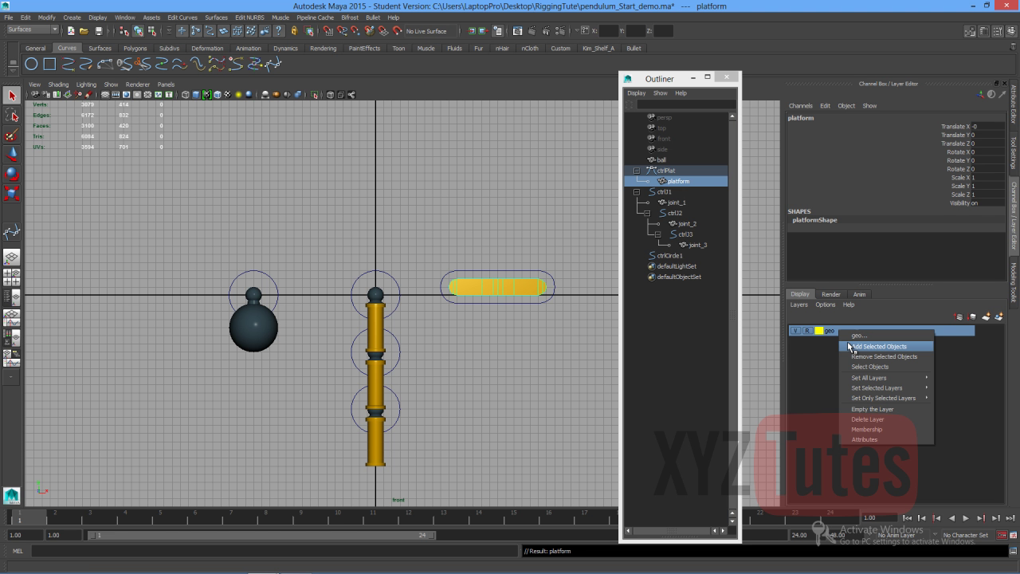
pyautogui.click(850, 346)
# Lock ctrlPlat's rotate and scale channels.
pyautogui.click(665, 171)
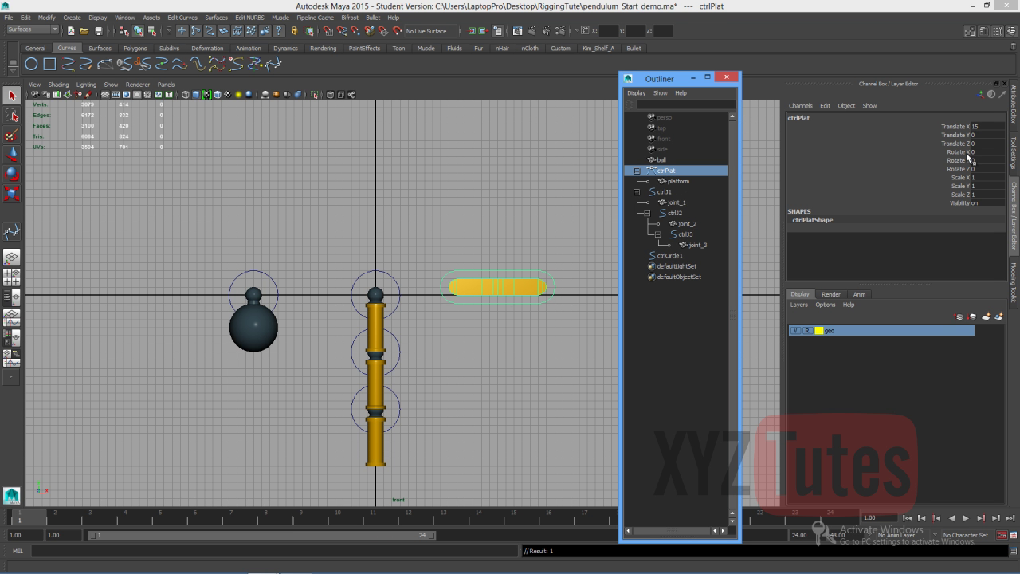
pyautogui.moveTo(964, 153); pyautogui.dragTo(966, 197)
pyautogui.rightClick(966, 197)
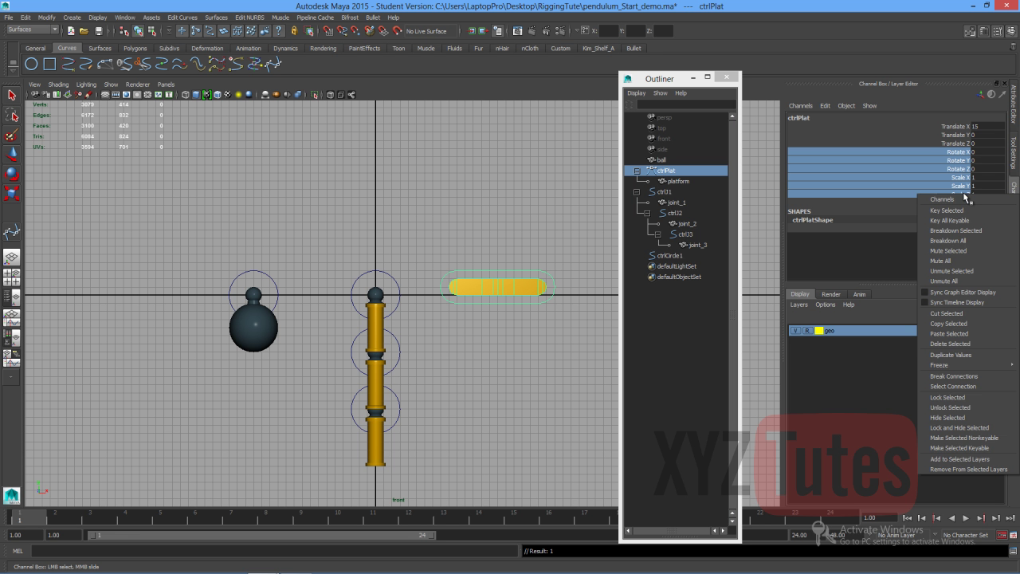
pyautogui.click(950, 389)
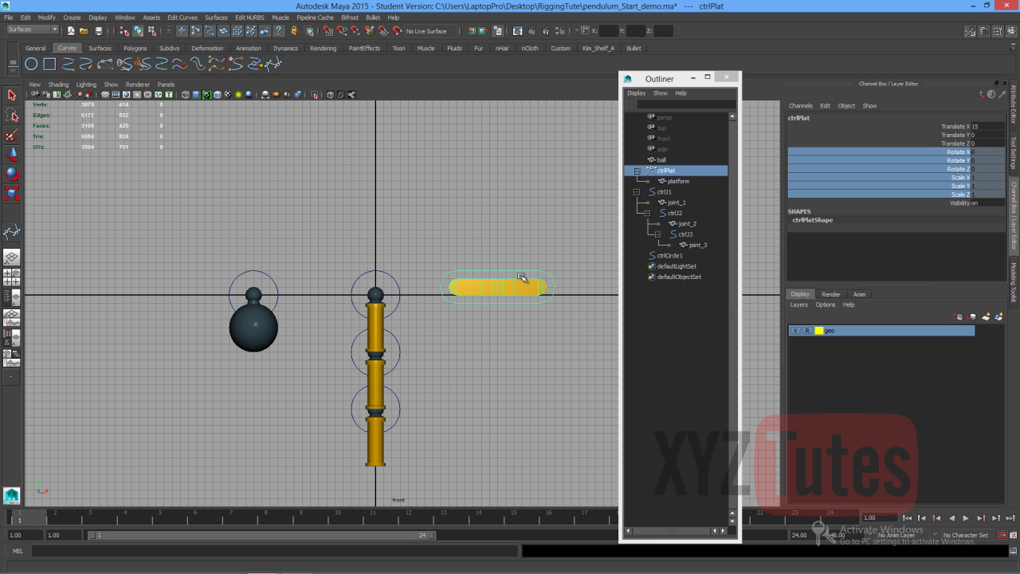
# Move ctrlPlat with its platform onto the top of the column.
pyautogui.click(482, 276)
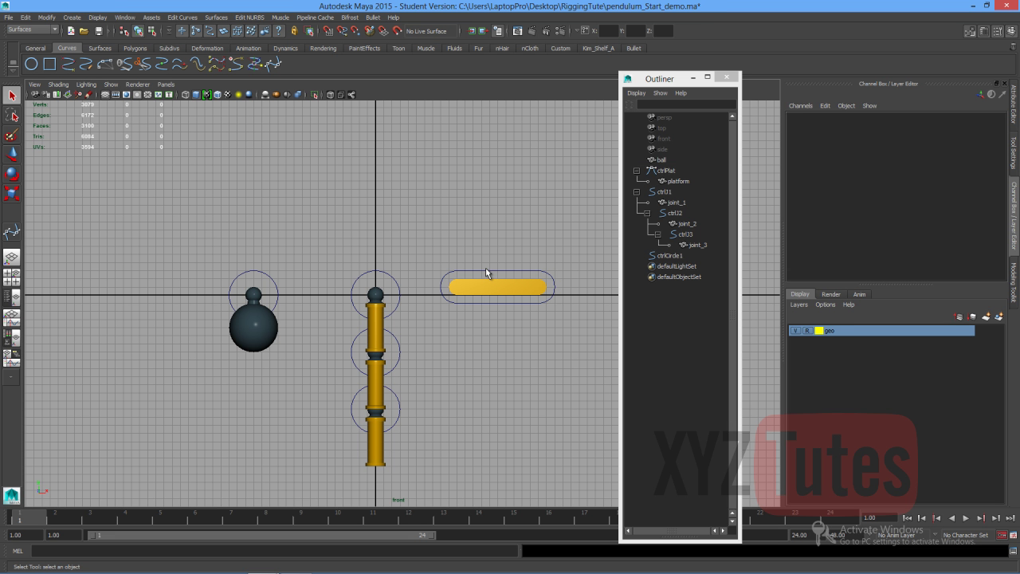
pyautogui.click(485, 269)
pyautogui.press('w')
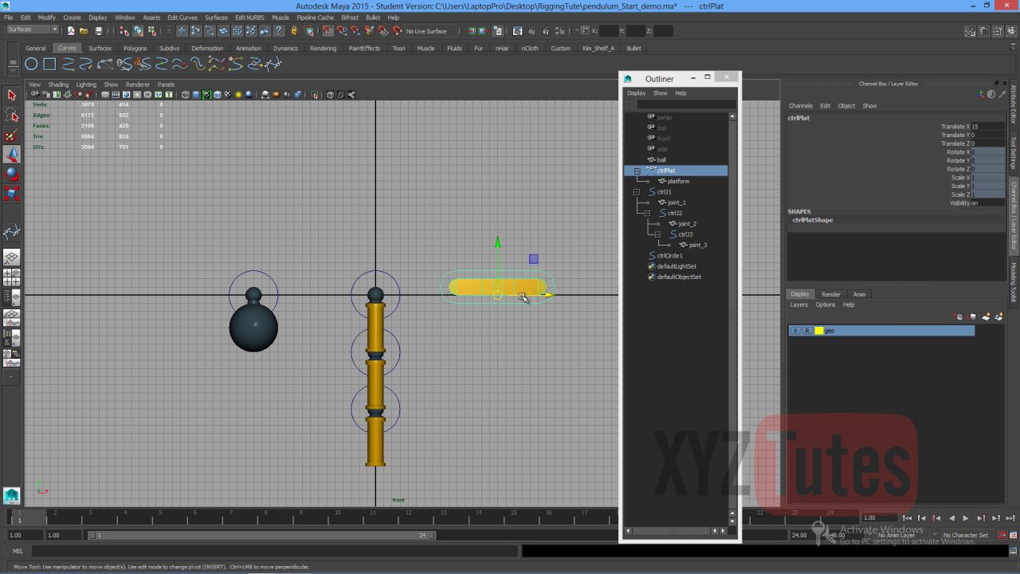
pyautogui.moveTo(524, 293); pyautogui.dragTo(373, 301)
pyautogui.click(486, 350)
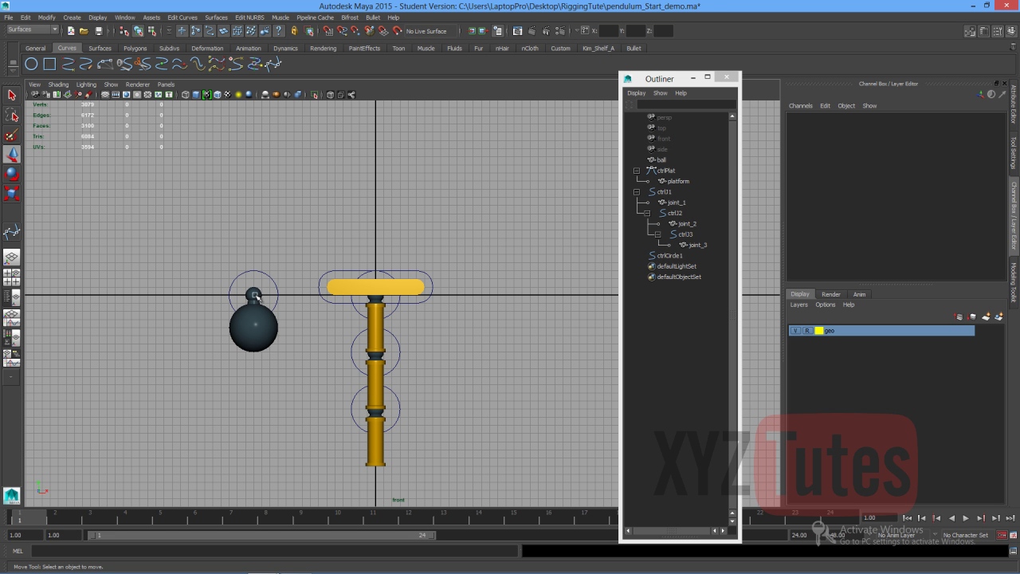
# Parent the ball under ctrlCircle1.
pyautogui.click(255, 293)
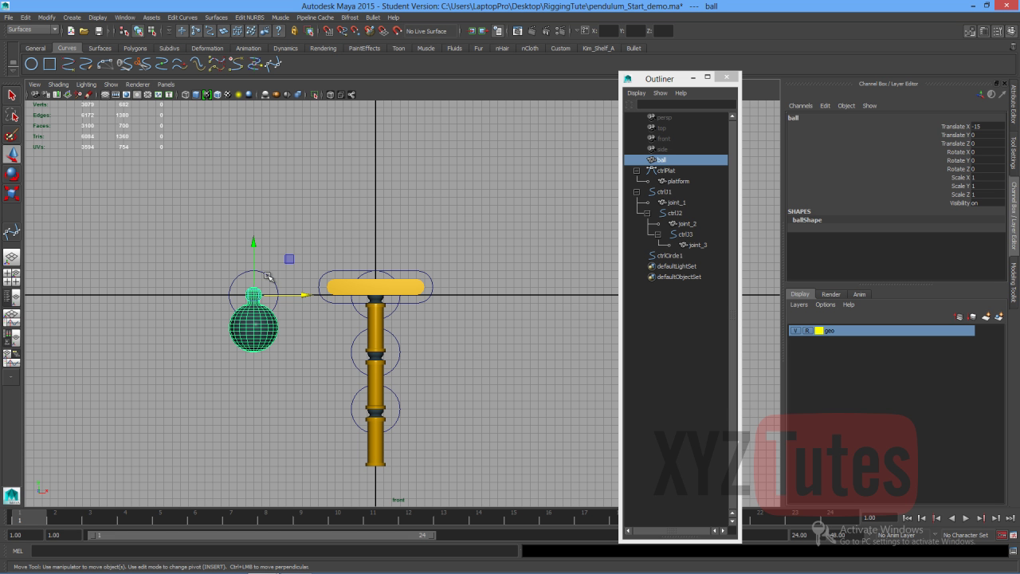
pyautogui.keyDown('shift'); pyautogui.click(268, 276); pyautogui.keyUp('shift')
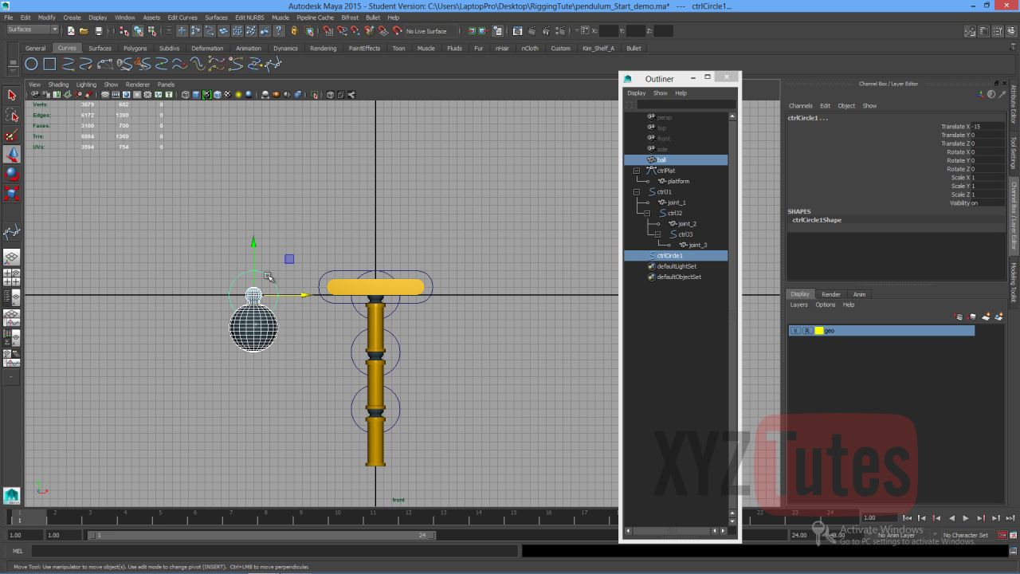
pyautogui.press('p')
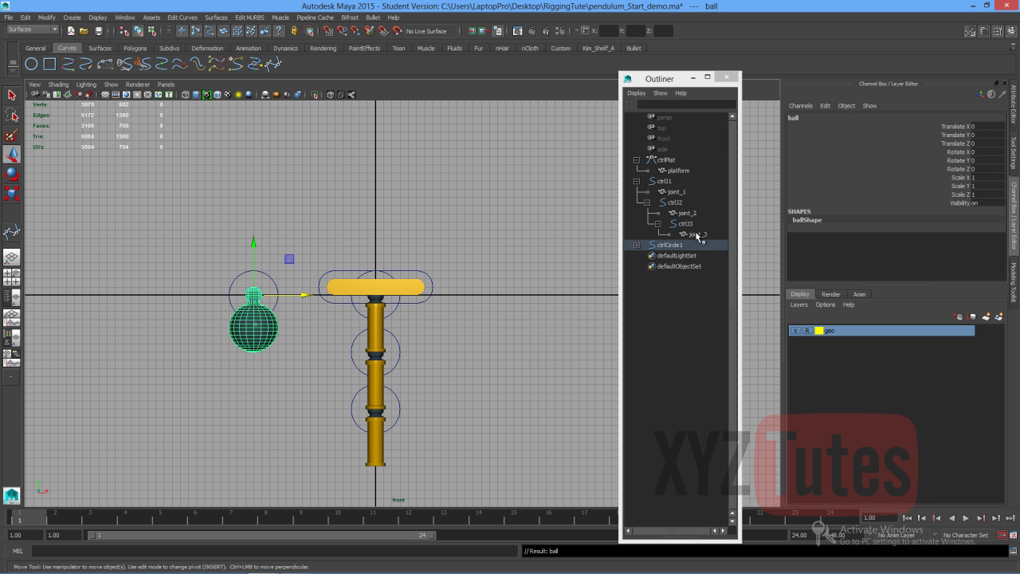
# Rename ctrlCircle1 to ctrlBall in the Outliner.
pyautogui.click(658, 245)
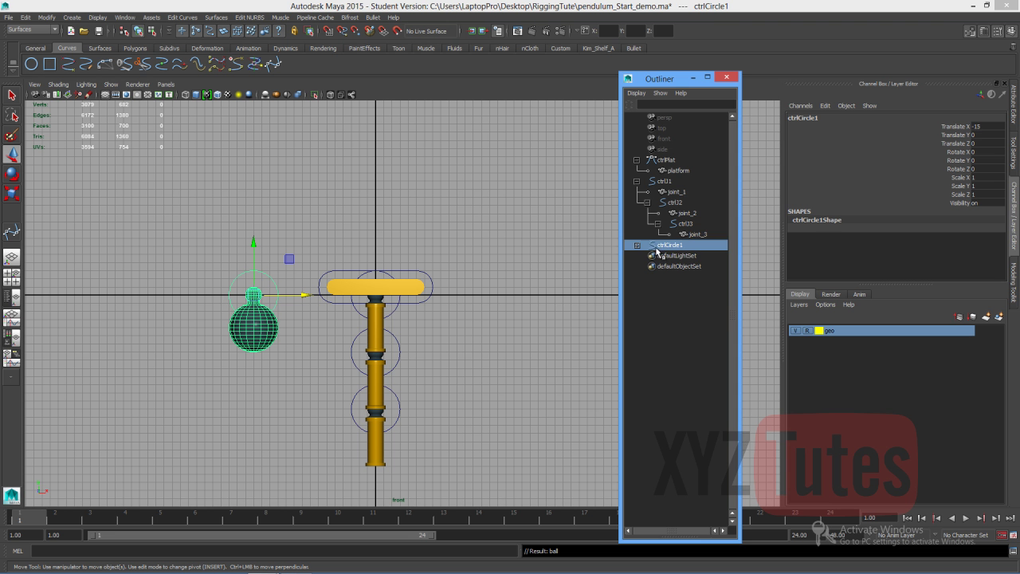
pyautogui.click(636, 244)
pyautogui.click(674, 257)
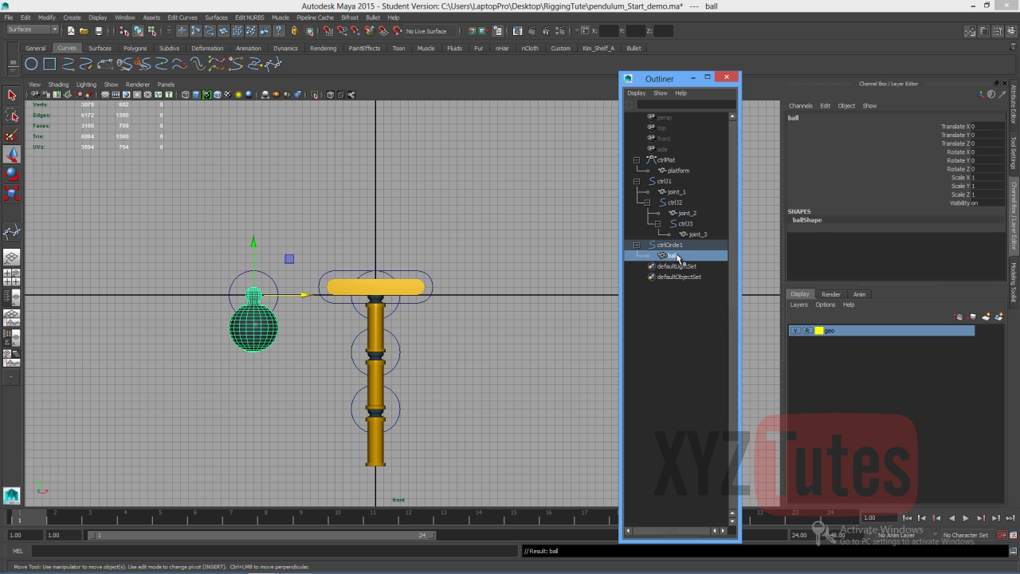
pyautogui.click(674, 245)
pyautogui.doubleClick(674, 245)
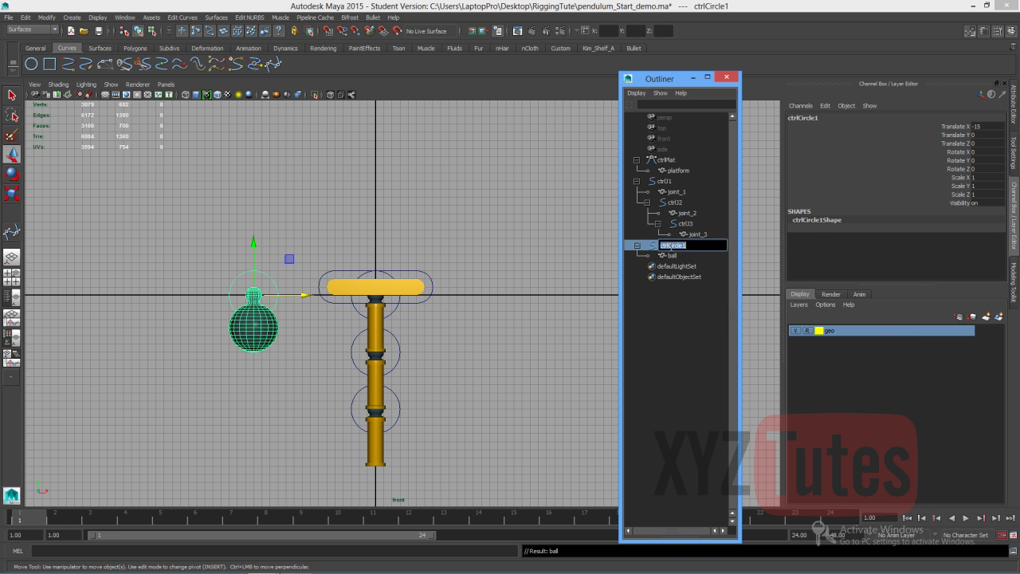
pyautogui.moveTo(692, 246); pyautogui.dragTo(677, 255)
pyautogui.write('Ball')
pyautogui.press('Return')
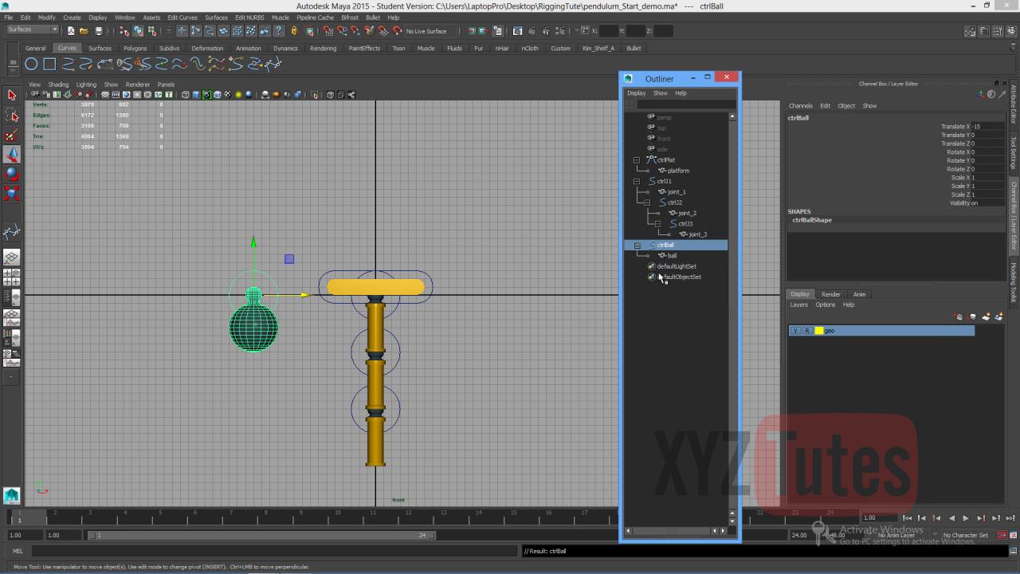
pyautogui.click(661, 303)
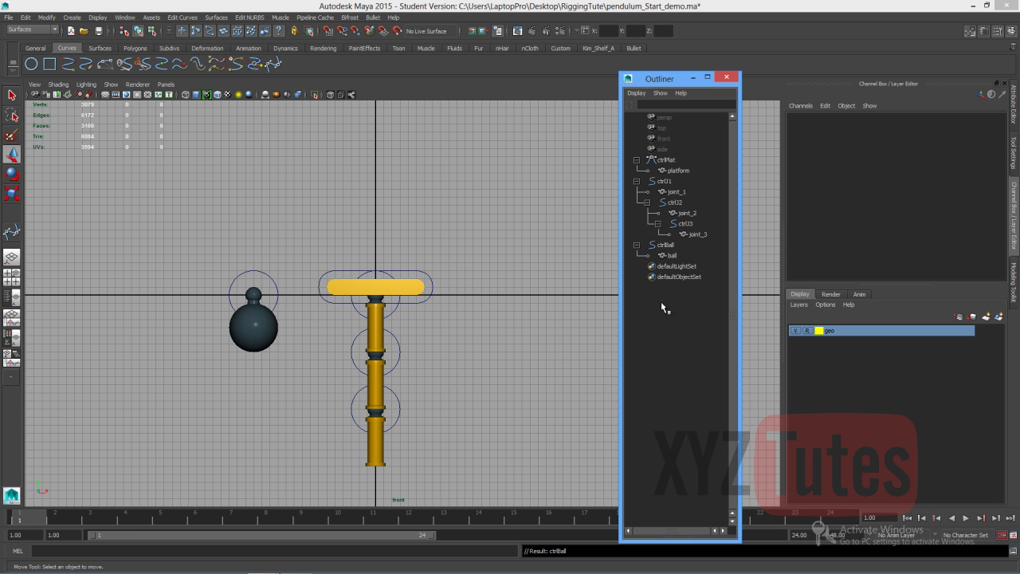
# Move ctrlBall straight below the pendulum chain in the front view.
pyautogui.click(275, 278)
pyautogui.scroll(-2, 302, 322)
pyautogui.keyDown('alt'); pyautogui.moveTo(315, 330); pyautogui.dragTo(310, 249, button='middle'); pyautogui.keyUp('alt')
pyautogui.moveTo(275, 253); pyautogui.dragTo(383, 400)
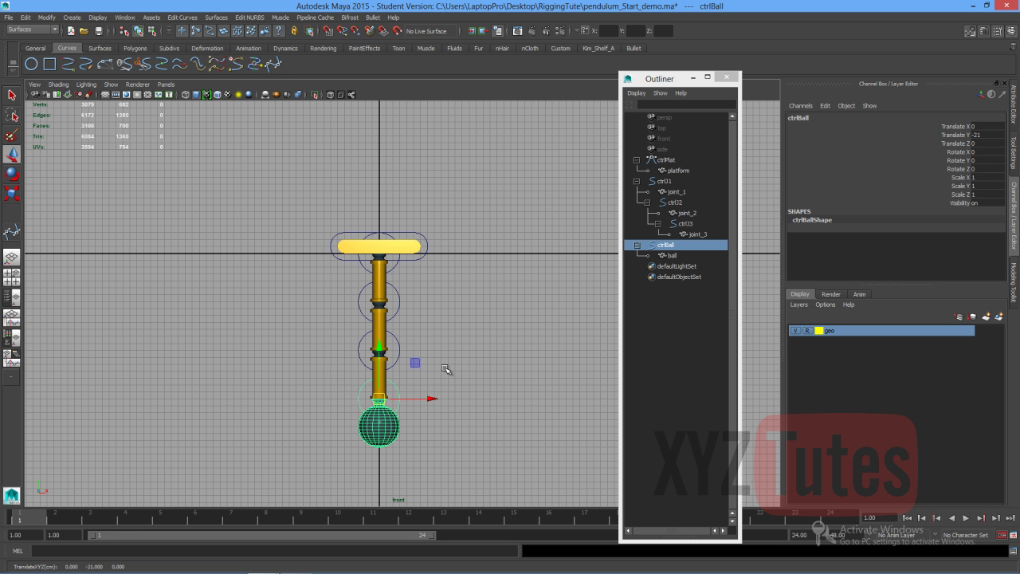
pyautogui.click(508, 377)
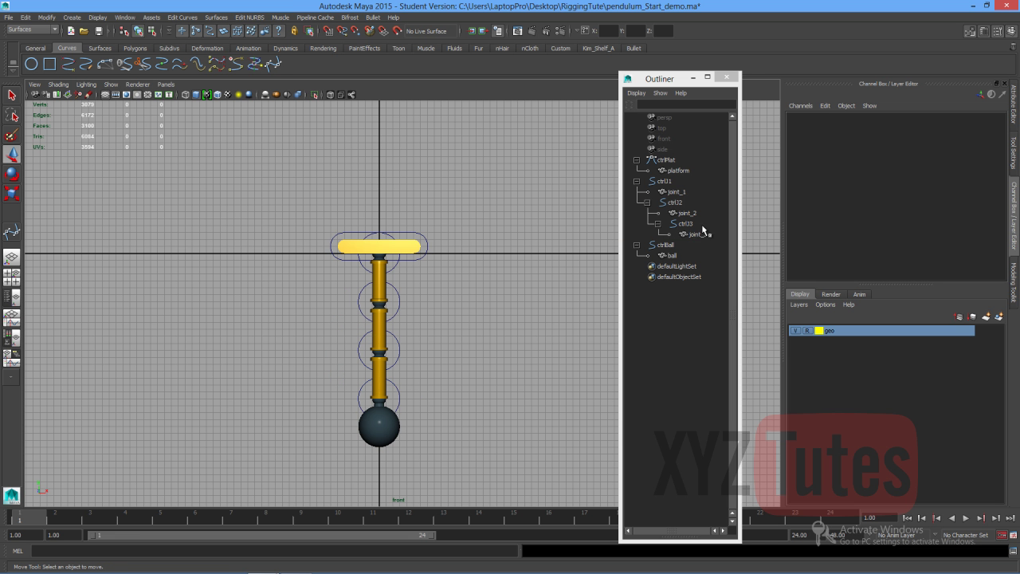
# Parent ctrlBall under ctrlJ3 in the Outliner.
pyautogui.click(666, 244)
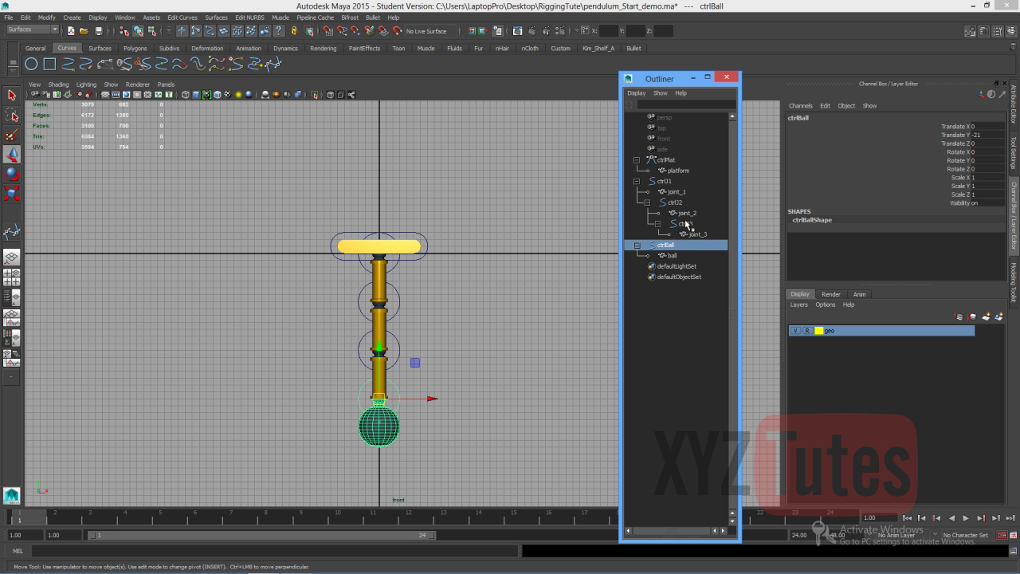
pyautogui.keyDown('ctrl'); pyautogui.click(685, 226); pyautogui.keyUp('ctrl')
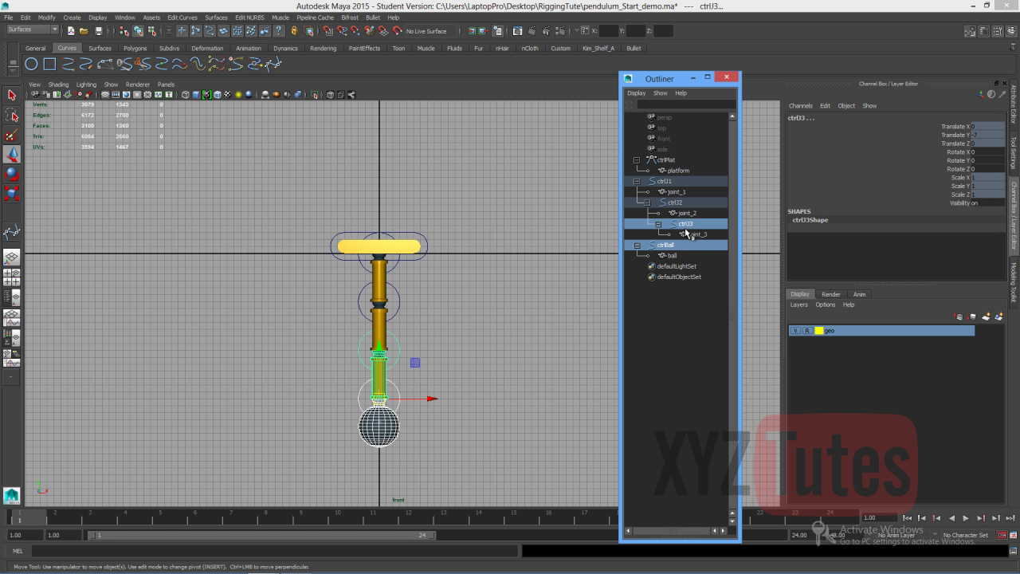
pyautogui.press('p')
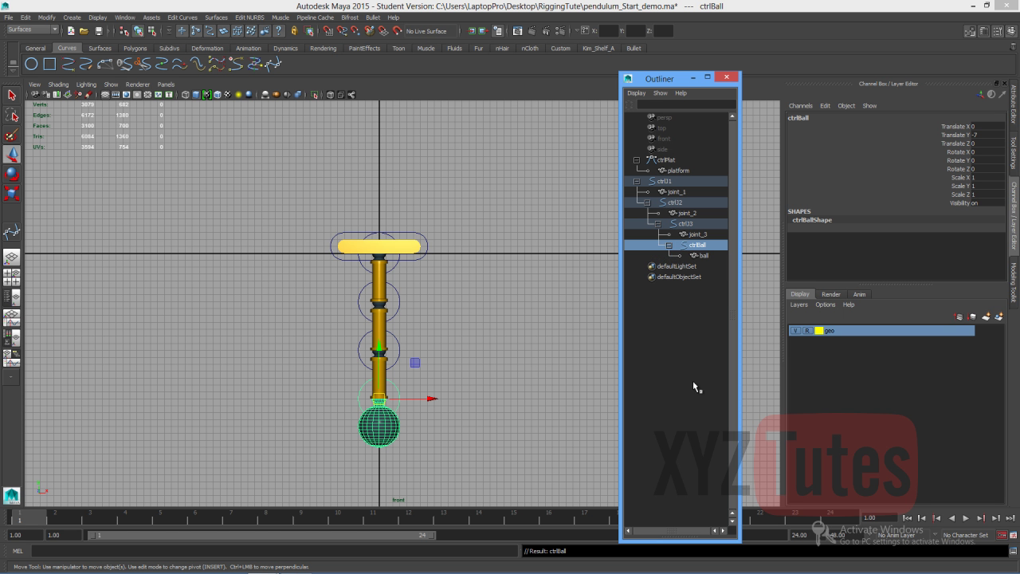
pyautogui.click(689, 383)
# Save the scene with Ctrl+S, accepting the student version notice.
pyautogui.click(530, 329)
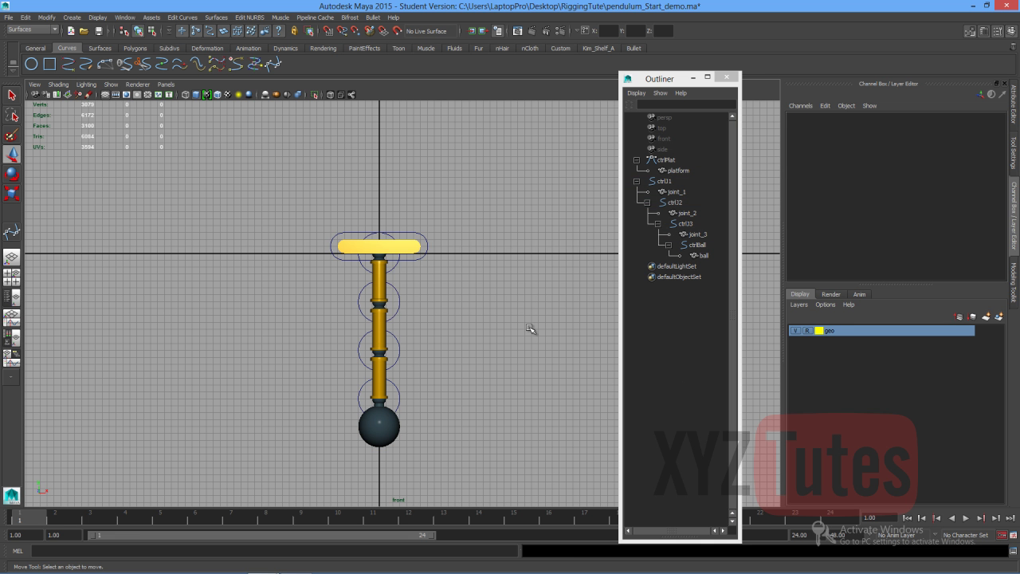
pyautogui.hotkey('ctrl', 's')
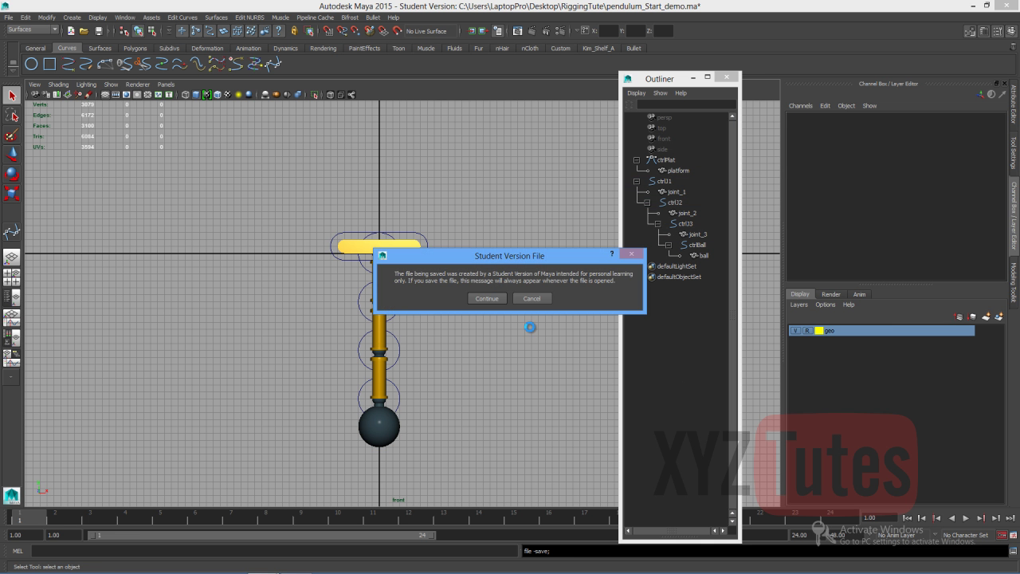
pyautogui.click(484, 298)
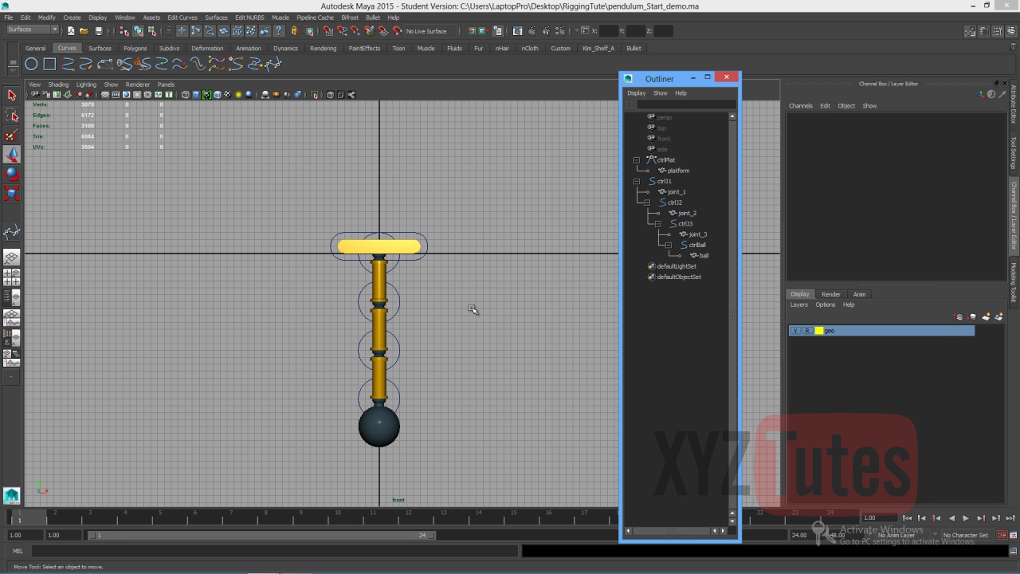
# Switch the viewport to the perspective camera and orbit to see the rig in 3D.
pyautogui.press('space')
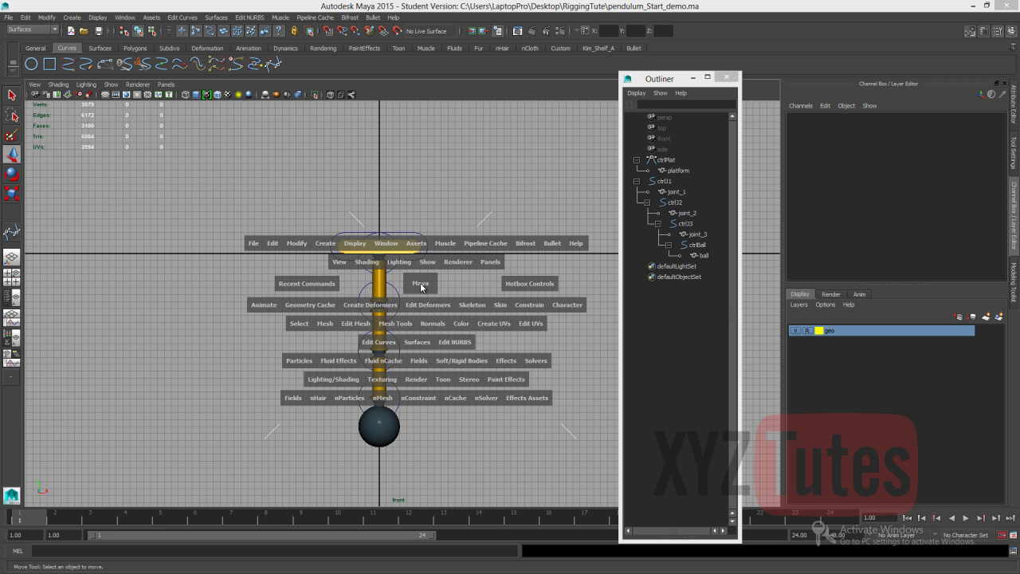
pyautogui.moveTo(427, 287); pyautogui.dragTo(415, 276)
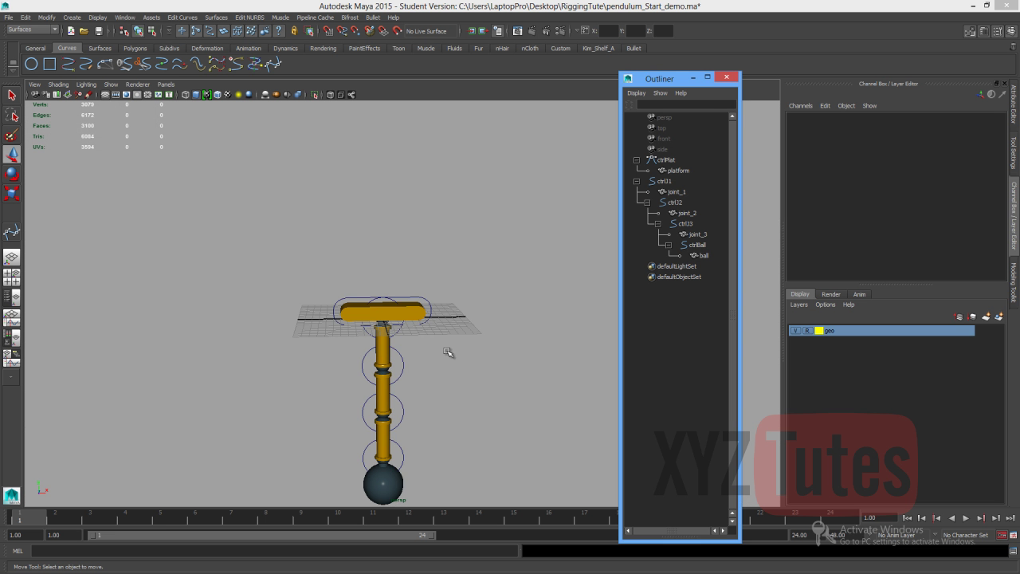
pyautogui.keyDown('alt'); pyautogui.moveTo(461, 373); pyautogui.dragTo(398, 321); pyautogui.keyUp('alt')
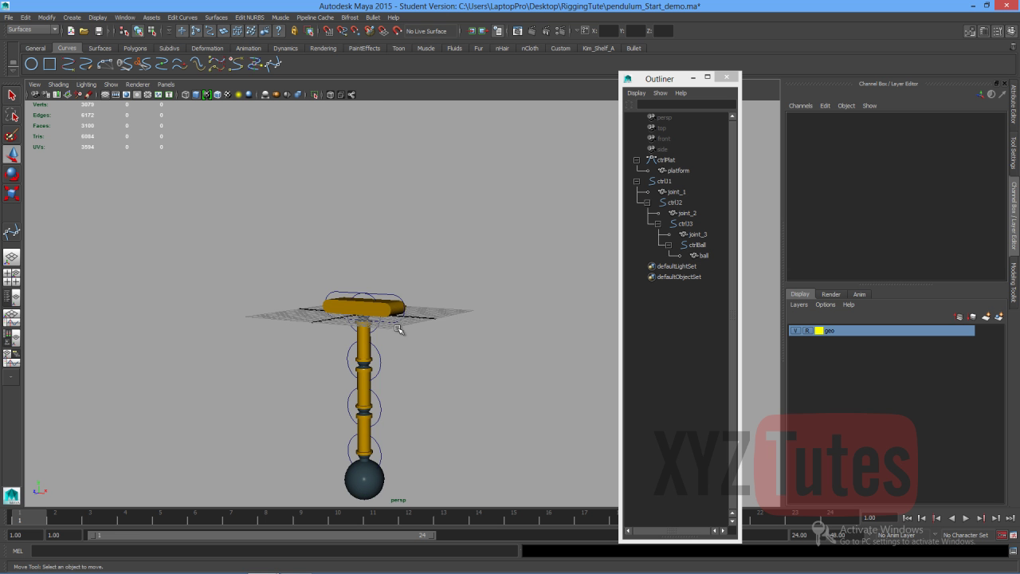
# Parent ctrlJ1 under ctrlPlat and expand the resulting hierarchy in the Outliner.
pyautogui.click(661, 183)
pyautogui.keyDown('ctrl'); pyautogui.click(673, 161); pyautogui.keyUp('ctrl')
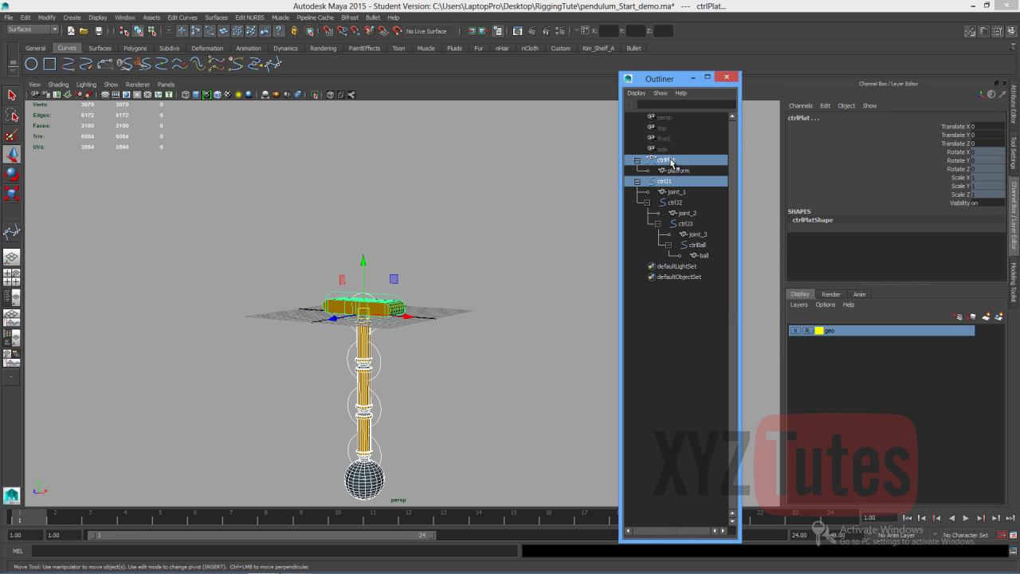
pyautogui.press('p')
pyautogui.click(647, 181)
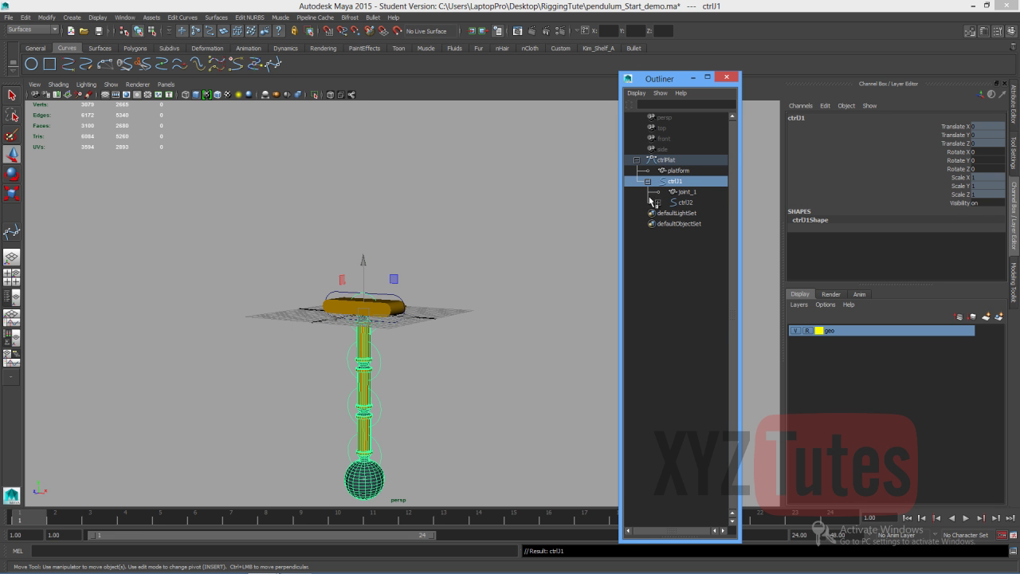
pyautogui.moveTo(653, 201); pyautogui.dragTo(682, 255, button='middle')
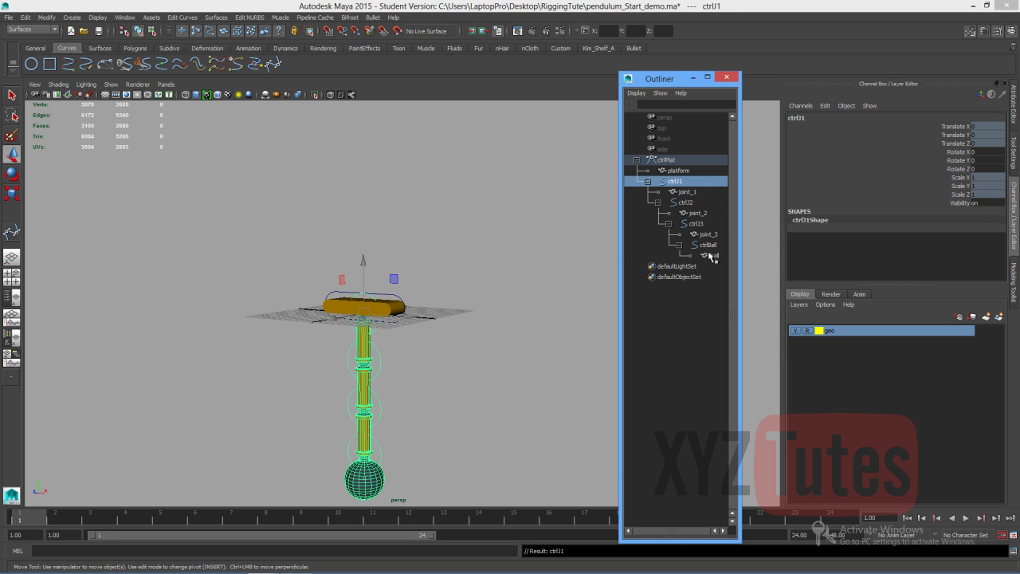
pyautogui.click(680, 170)
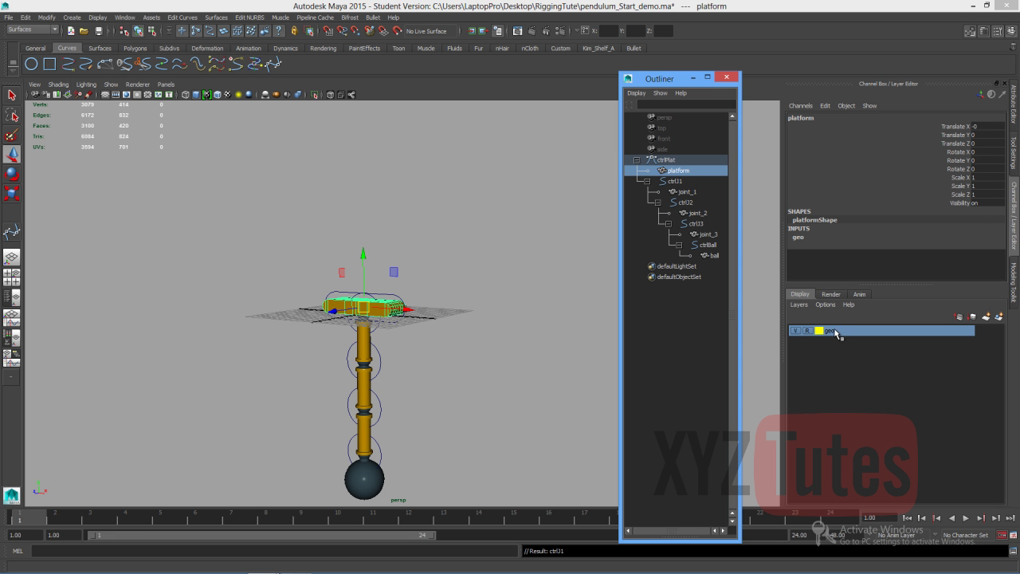
# Open the Display Layers relationship editor and inspect the geo layer's members.
pyautogui.click(123, 17)
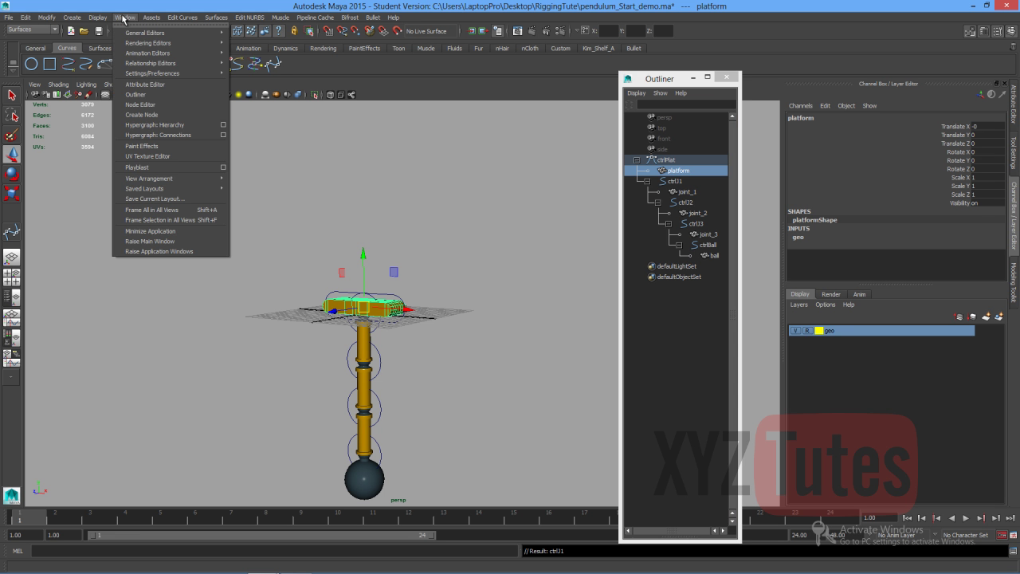
pyautogui.moveTo(141, 63)
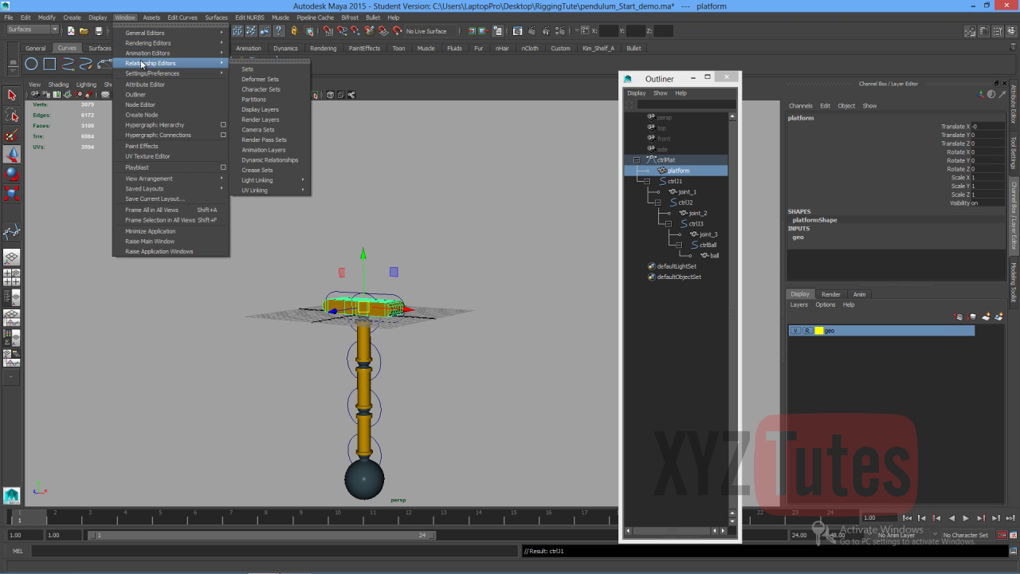
pyautogui.click(285, 108)
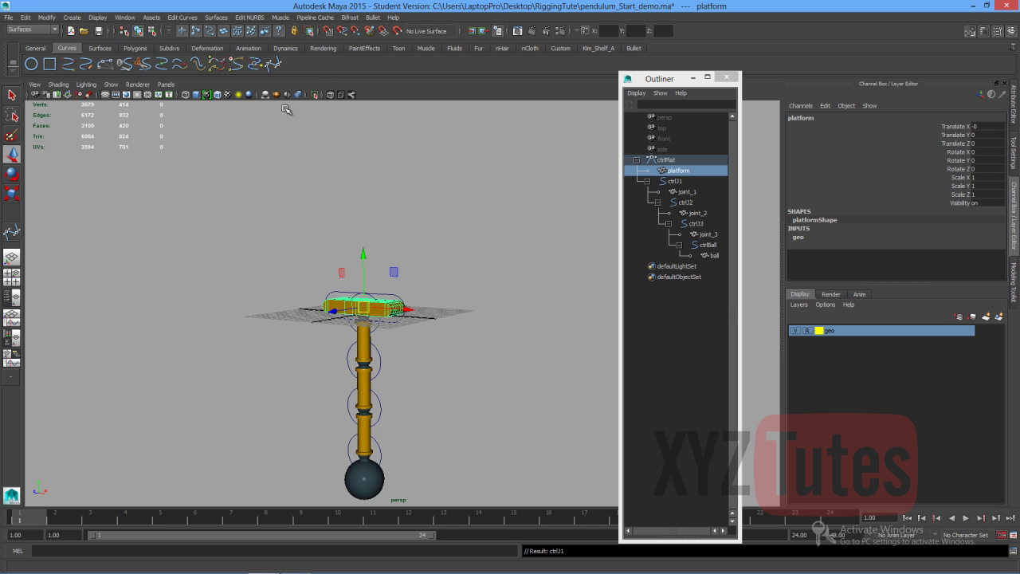
pyautogui.click(91, 254)
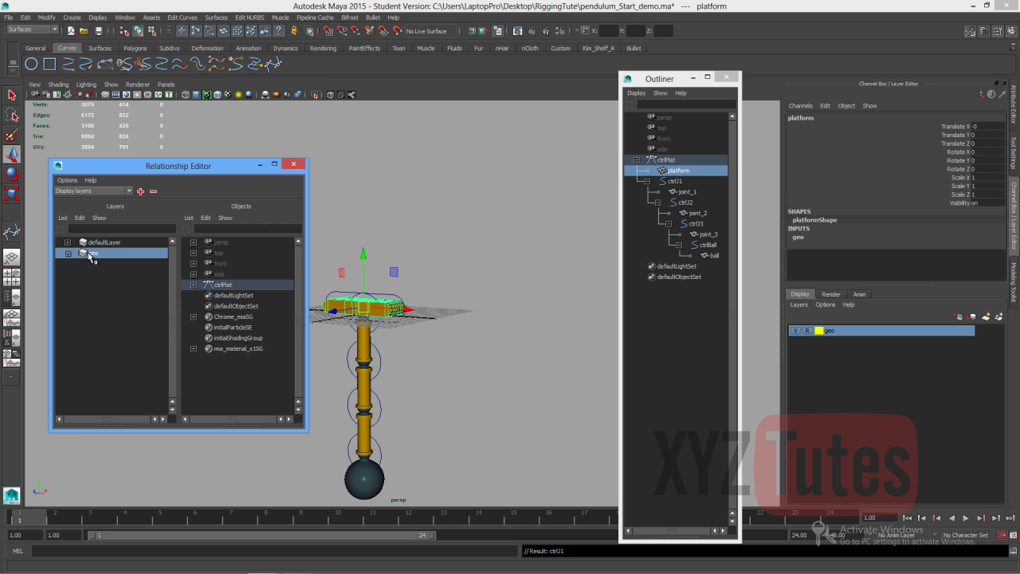
pyautogui.click(194, 285)
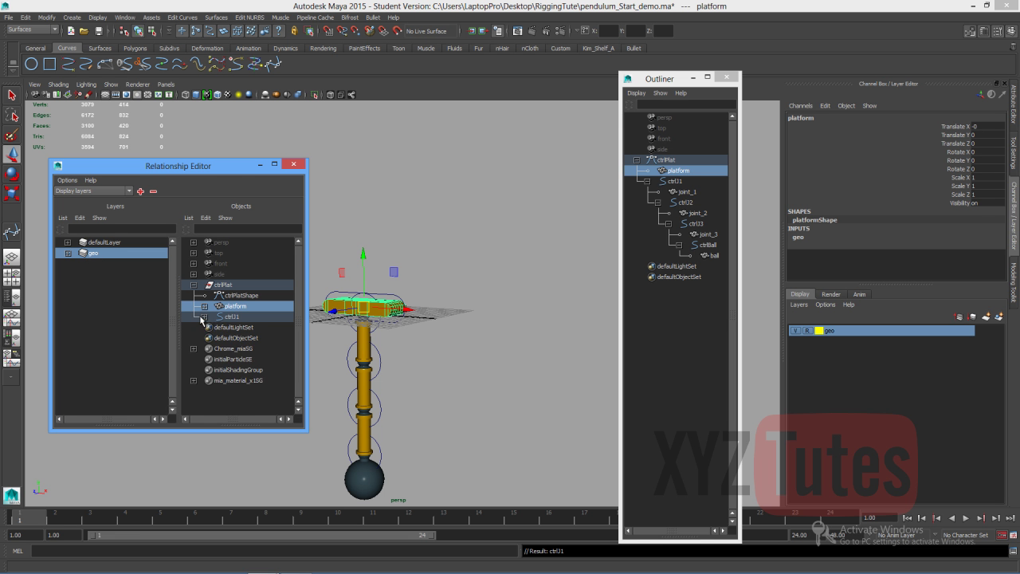
pyautogui.click(203, 317)
pyautogui.click(214, 349)
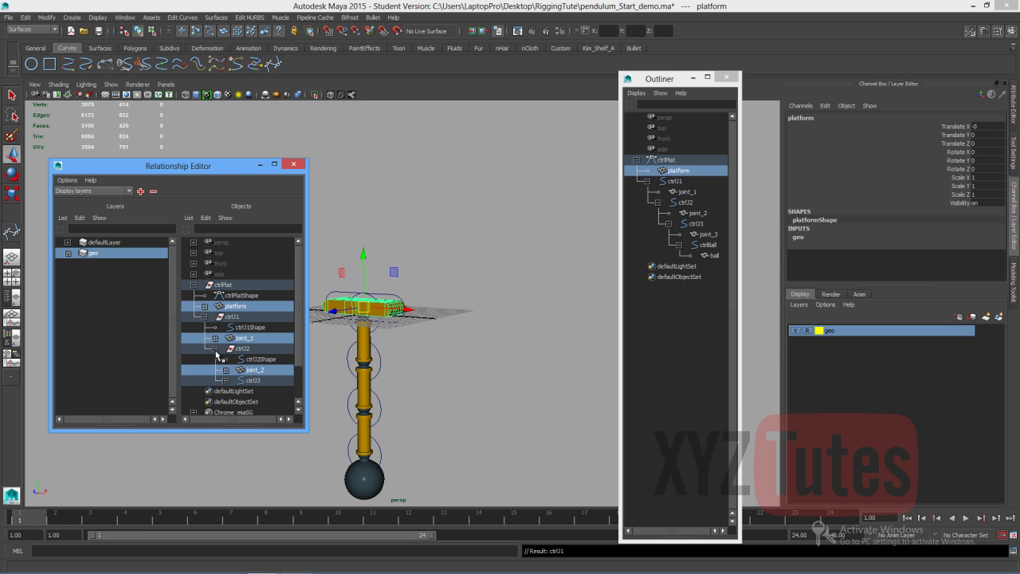
pyautogui.click(795, 330)
pyautogui.click(795, 331)
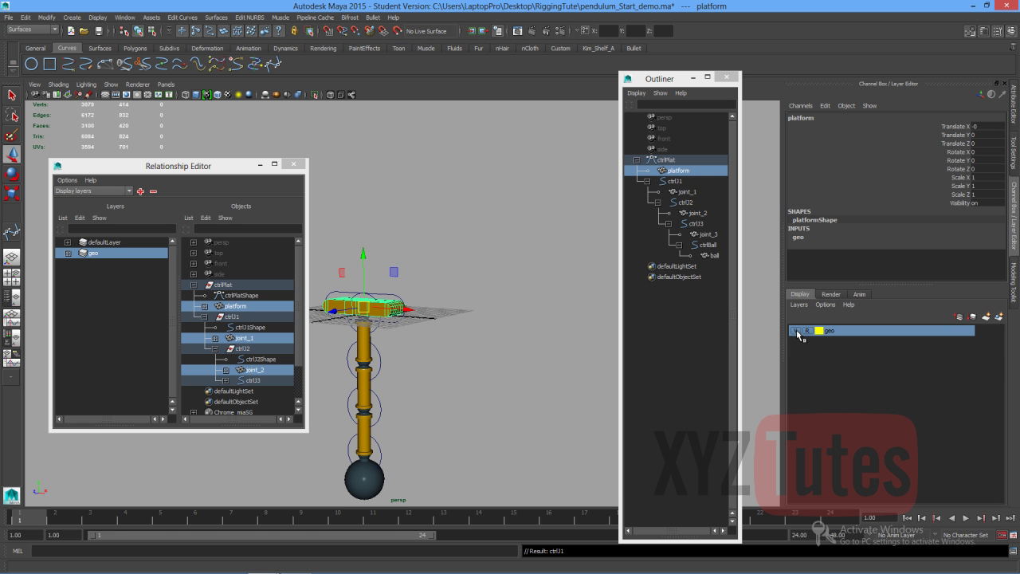
# Add the ball to the geo layer and hide the layer.
pyautogui.click(374, 483)
pyautogui.rightClick(845, 332)
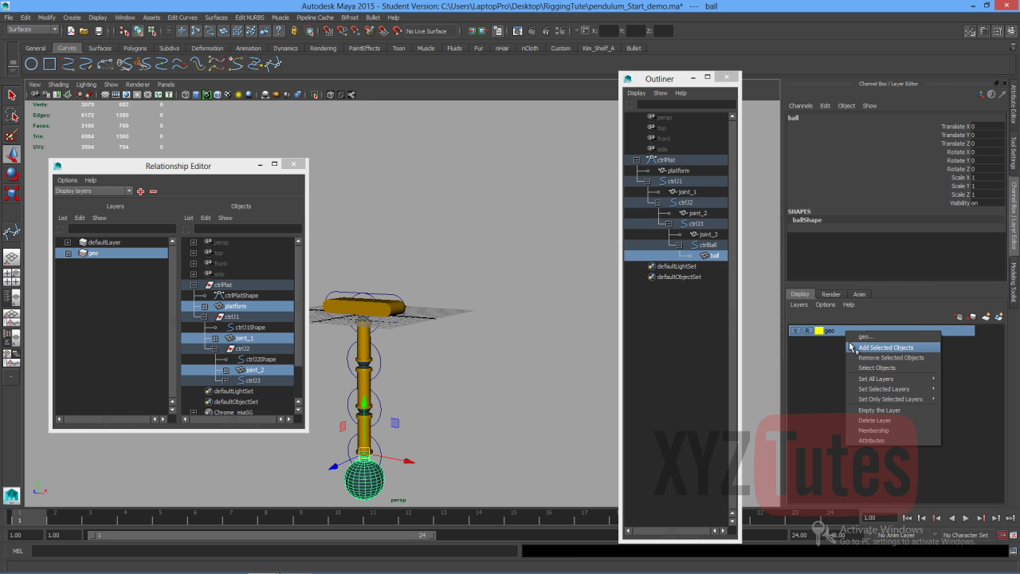
pyautogui.click(849, 345)
pyautogui.click(476, 362)
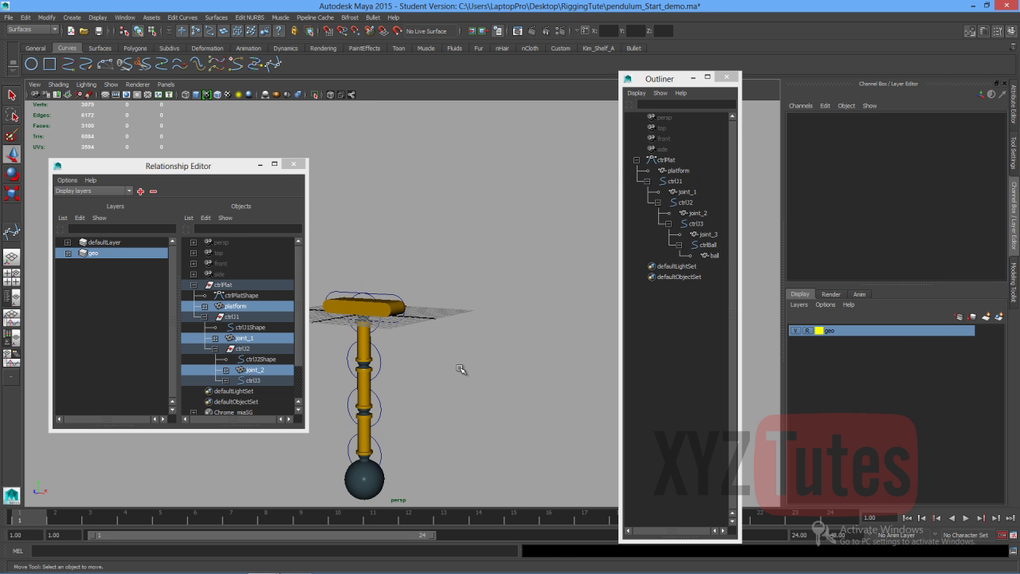
pyautogui.click(797, 330)
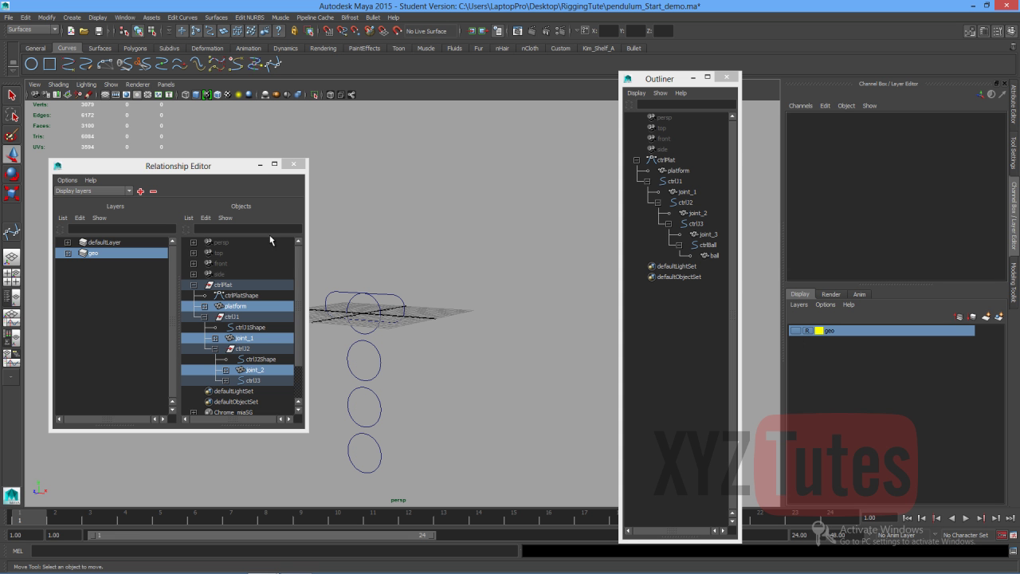
pyautogui.click(260, 165)
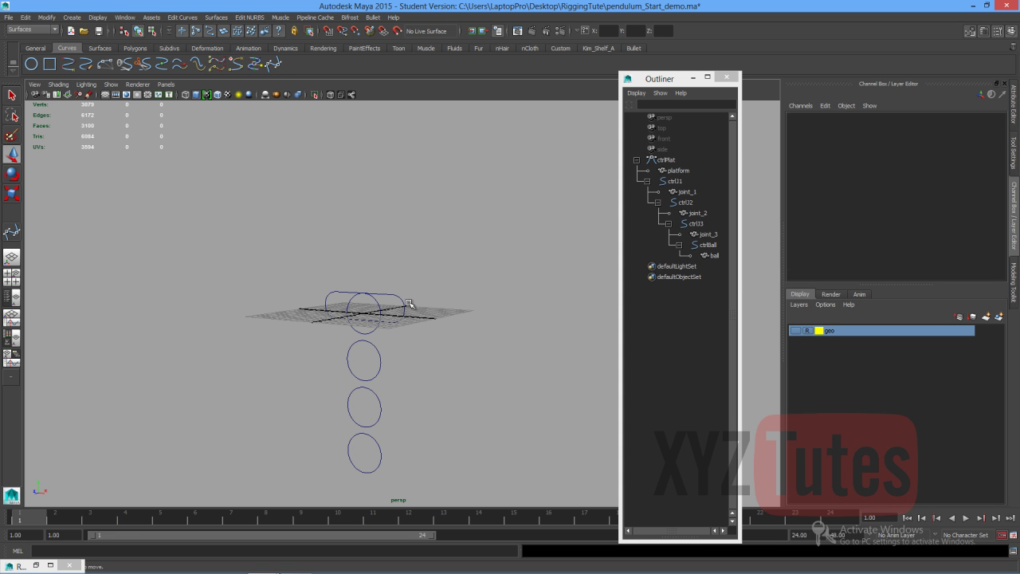
# Create a layer from the marquee-selected circle controls, name it 'controls' and colour it blue.
pyautogui.moveTo(442, 260); pyautogui.dragTo(283, 504)
pyautogui.click(998, 317)
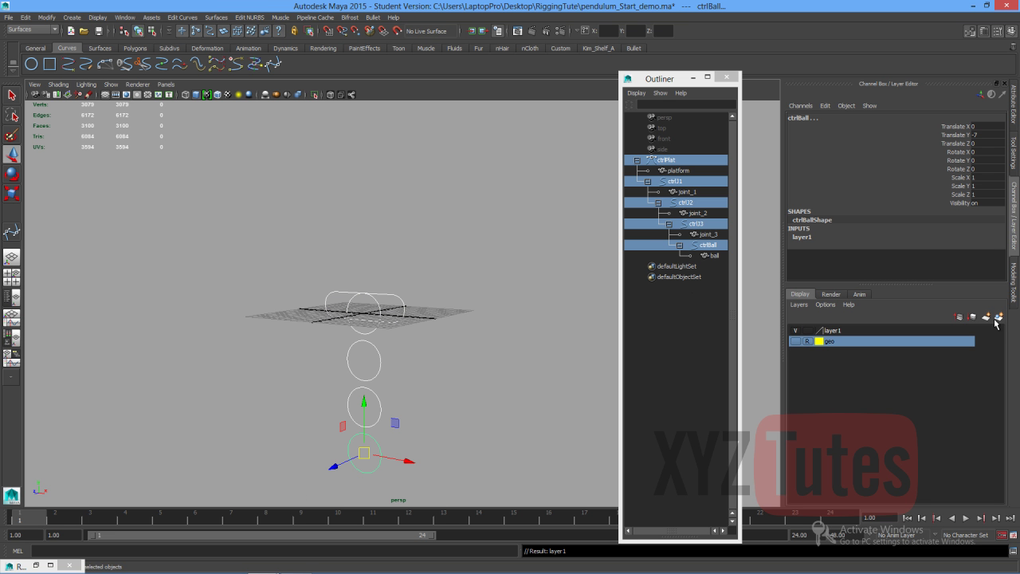
pyautogui.doubleClick(833, 330)
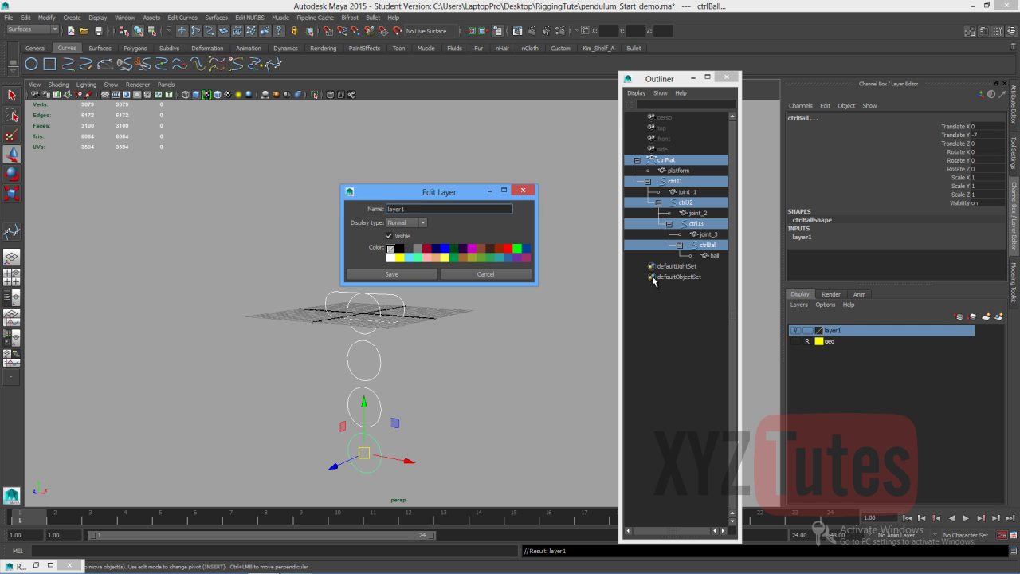
pyautogui.moveTo(406, 209); pyautogui.dragTo(338, 210)
pyautogui.write('controls')
pyautogui.click(507, 257)
pyautogui.click(390, 275)
pyautogui.click(437, 278)
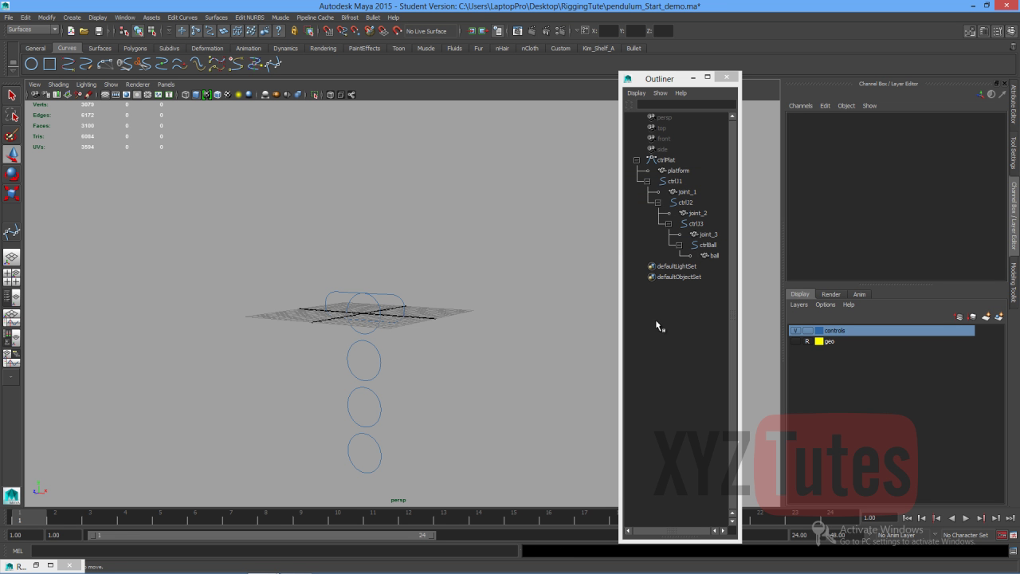
# Show the geo layer, switch to front view, and select ctrlPlat, ctrlJ2 and ctrlJ3 to test them.
pyautogui.click(794, 341)
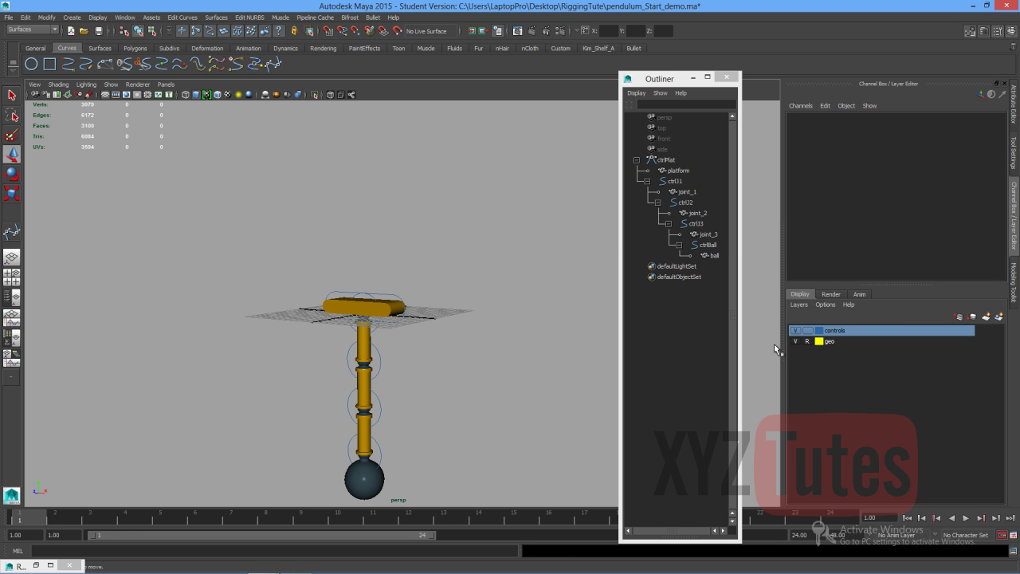
pyautogui.press('space')
pyautogui.moveTo(426, 384); pyautogui.dragTo(408, 389)
pyautogui.click(409, 232)
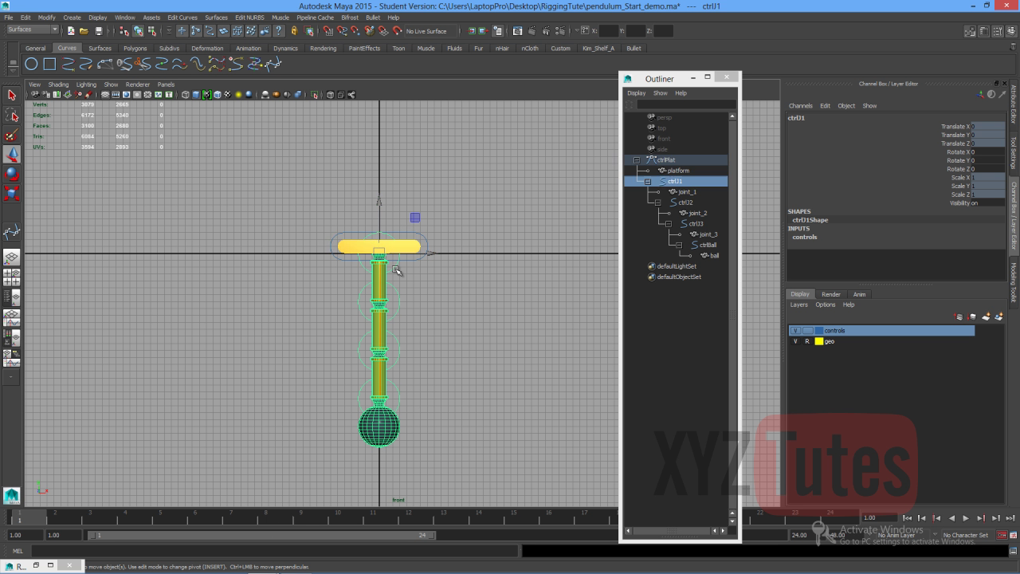
pyautogui.click(399, 301)
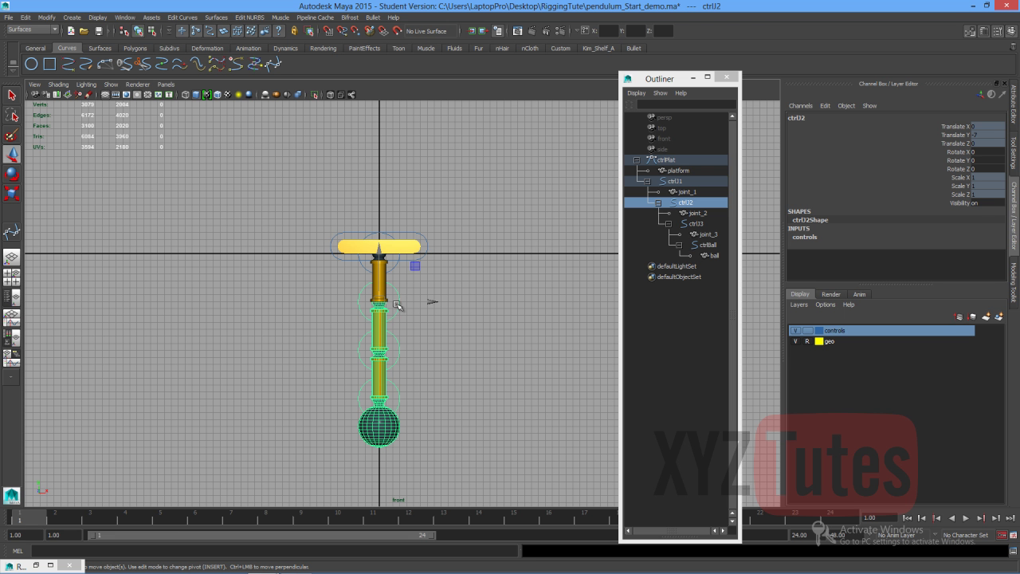
pyautogui.click(401, 353)
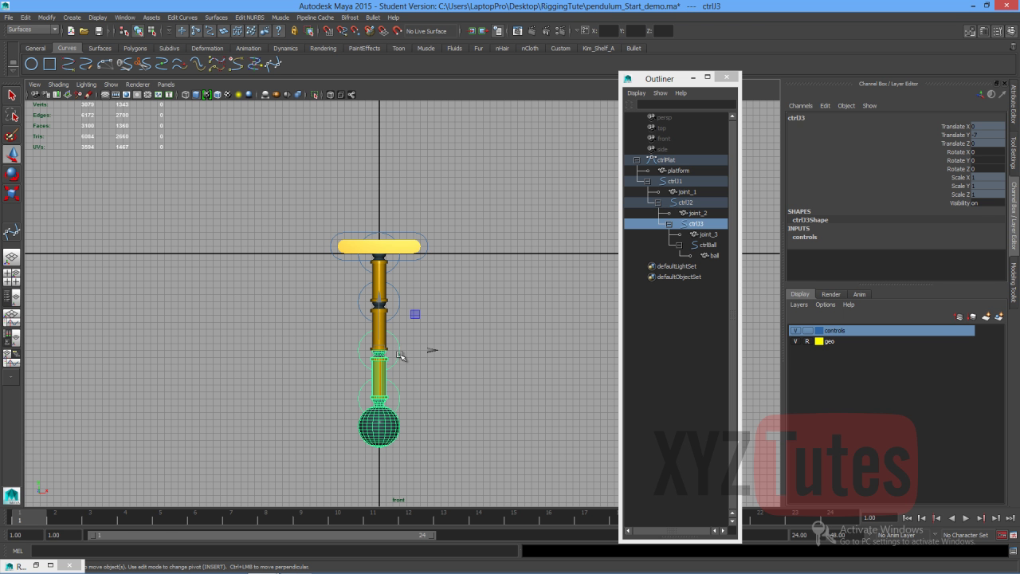
# Lock ctrlBall's scale and translate channels.
pyautogui.click(401, 399)
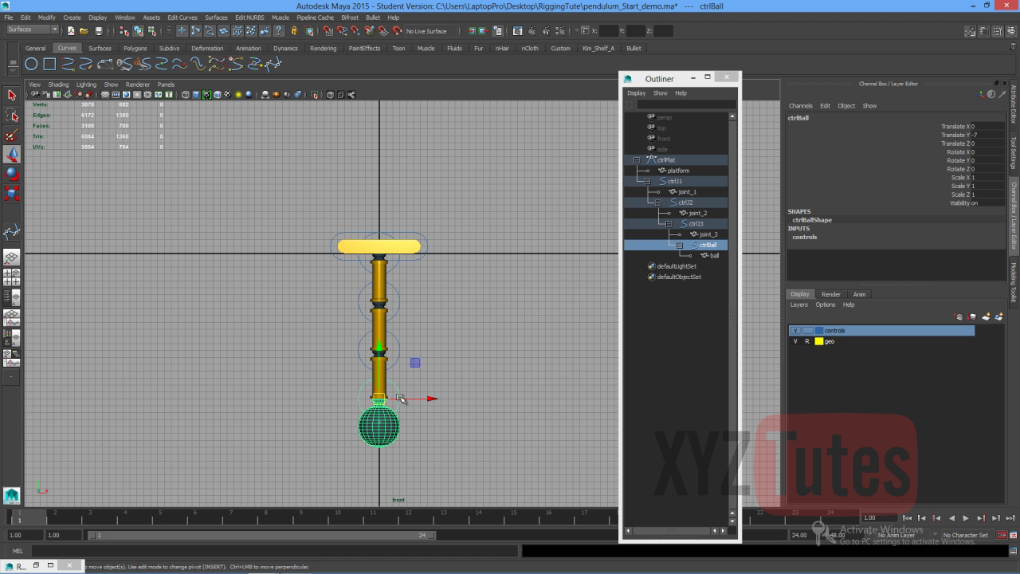
pyautogui.press('r')
pyautogui.click(966, 179)
pyautogui.keyDown('shift'); pyautogui.click(961, 195); pyautogui.keyUp('shift')
pyautogui.rightClick(961, 198)
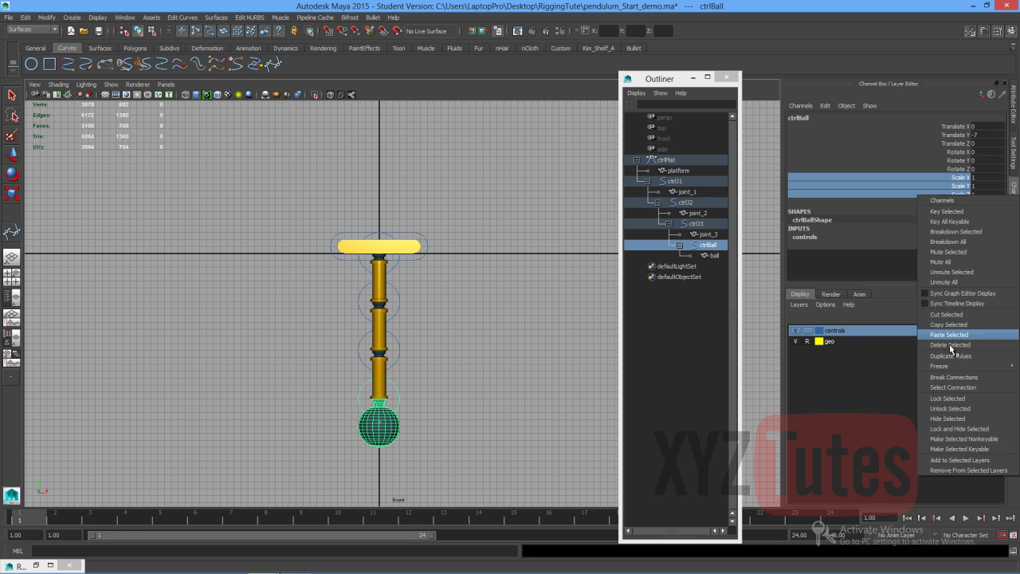
pyautogui.click(949, 398)
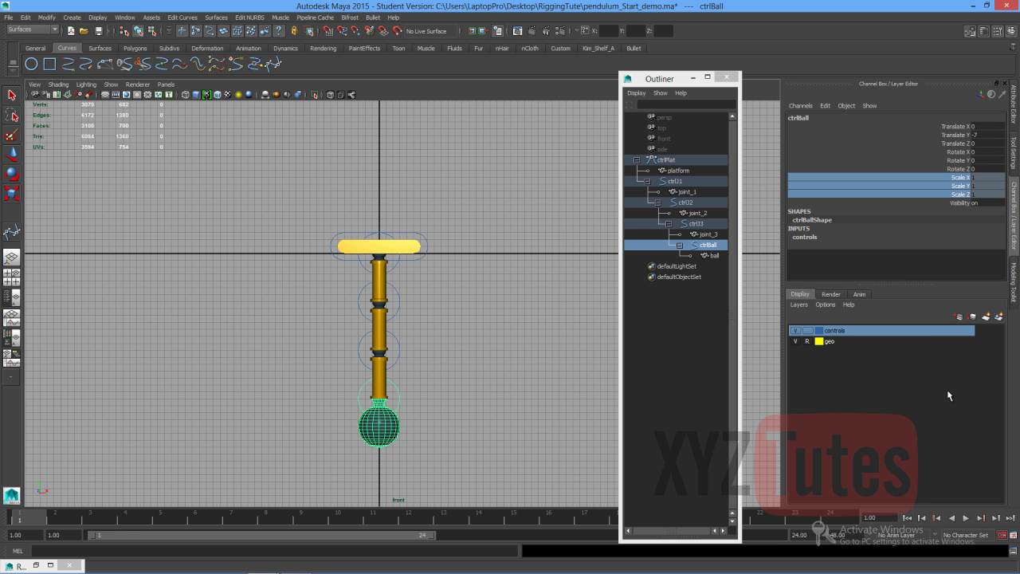
pyautogui.click(963, 143)
pyautogui.keyDown('shift'); pyautogui.click(963, 127); pyautogui.keyUp('shift')
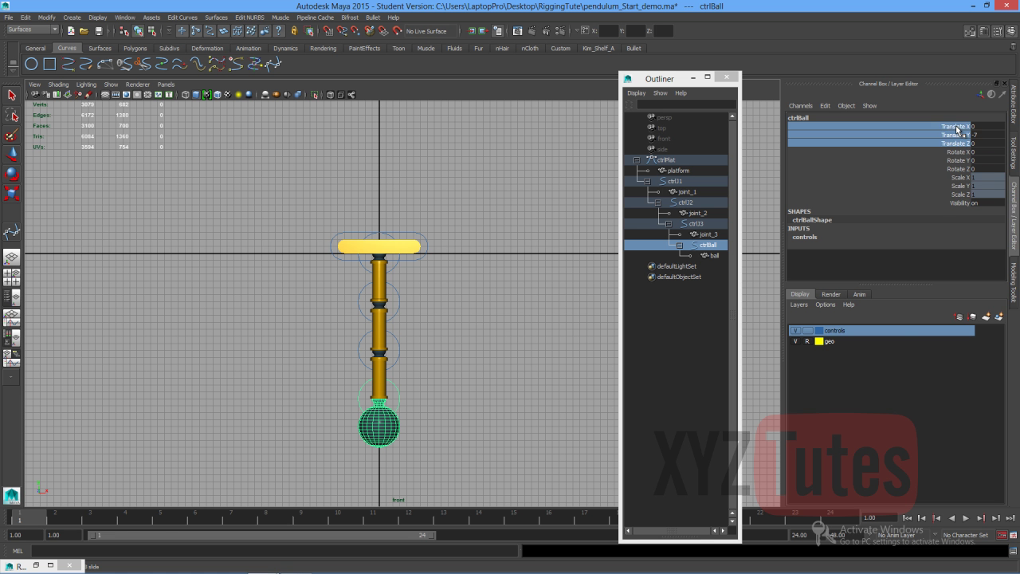
pyautogui.rightClick(962, 128)
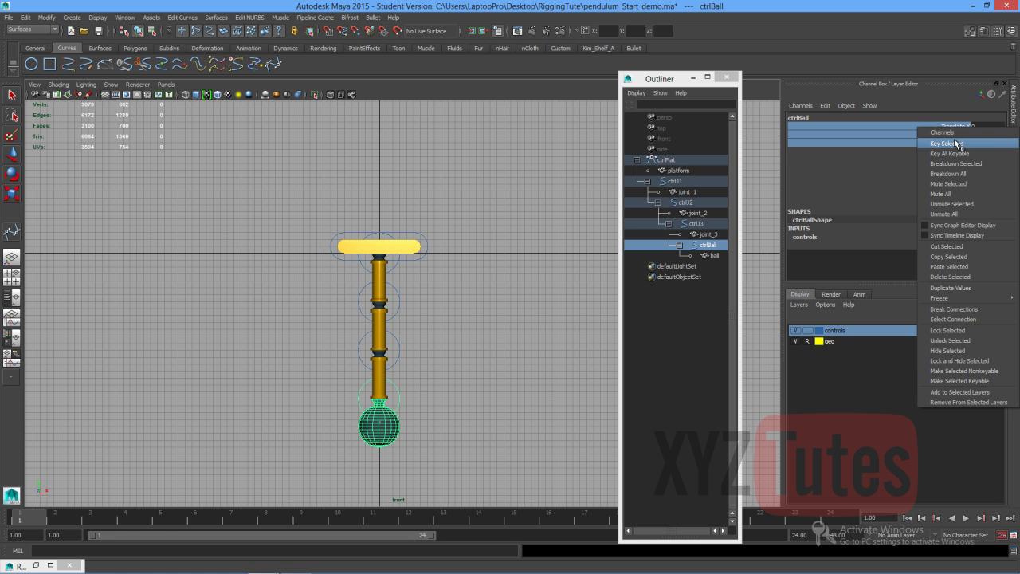
pyautogui.click(959, 331)
pyautogui.click(493, 227)
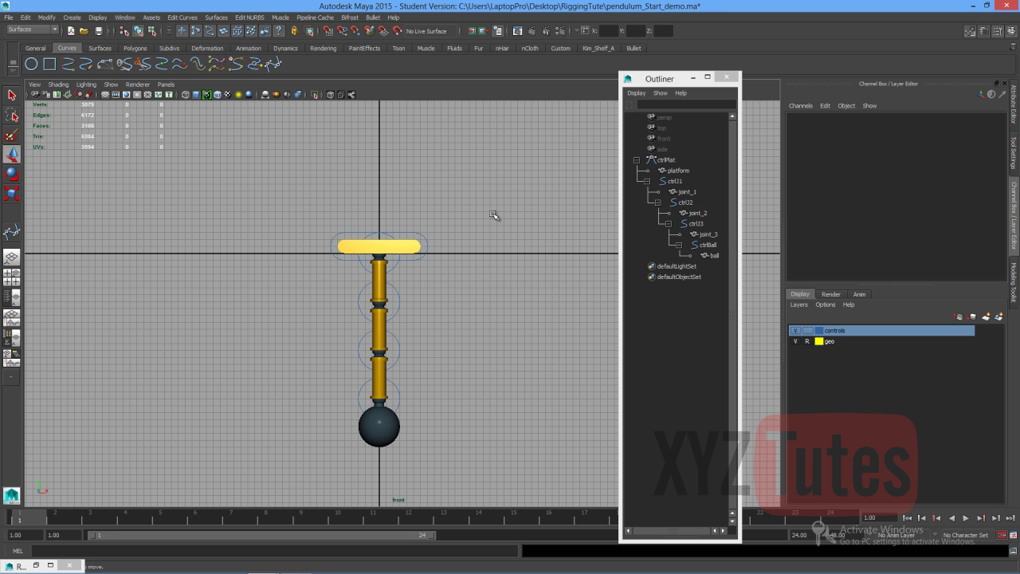
# Save the scene via File > Save Scene, confirming the student version warning.
pyautogui.click(8, 18)
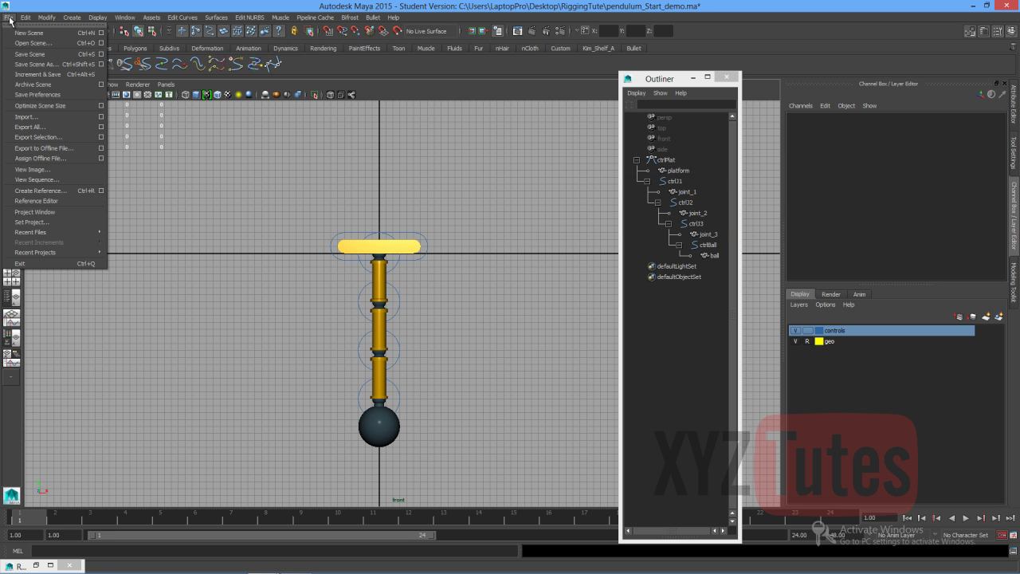
pyautogui.click(29, 54)
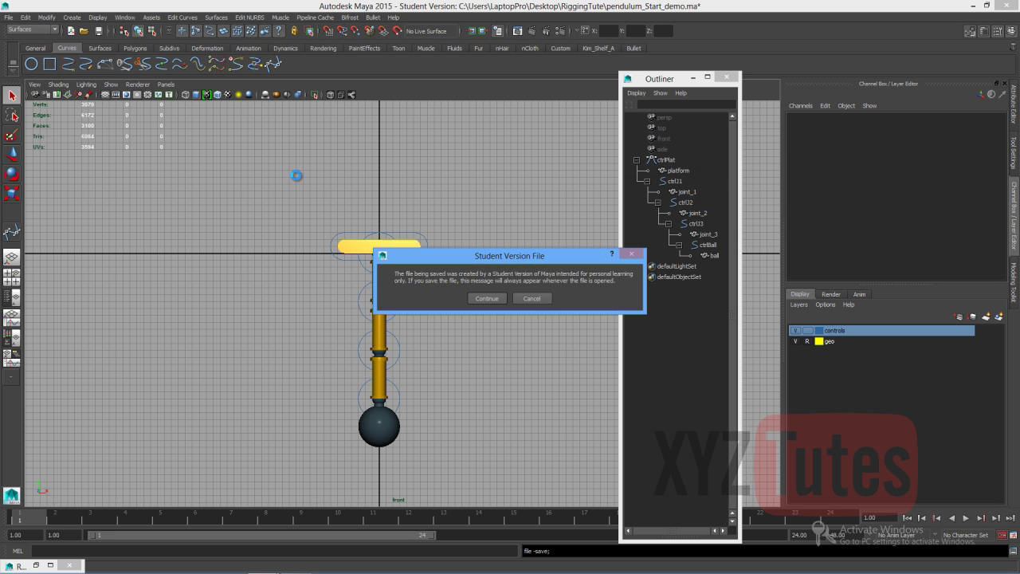
pyautogui.click(485, 298)
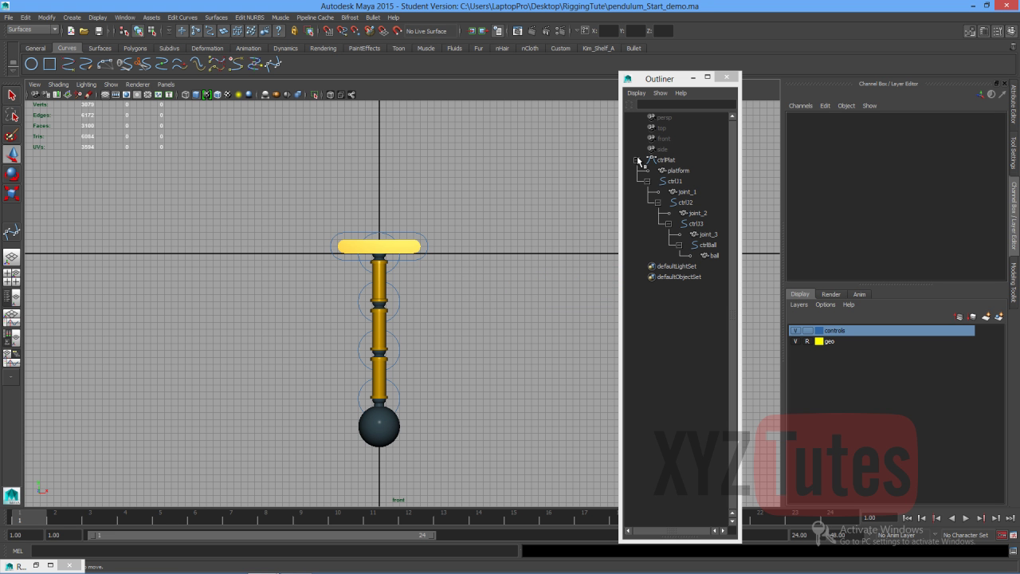
# Collapse the ctrlPlat hierarchy, close the Outliner and select ctrlPlat.
pyautogui.click(636, 160)
pyautogui.click(694, 77)
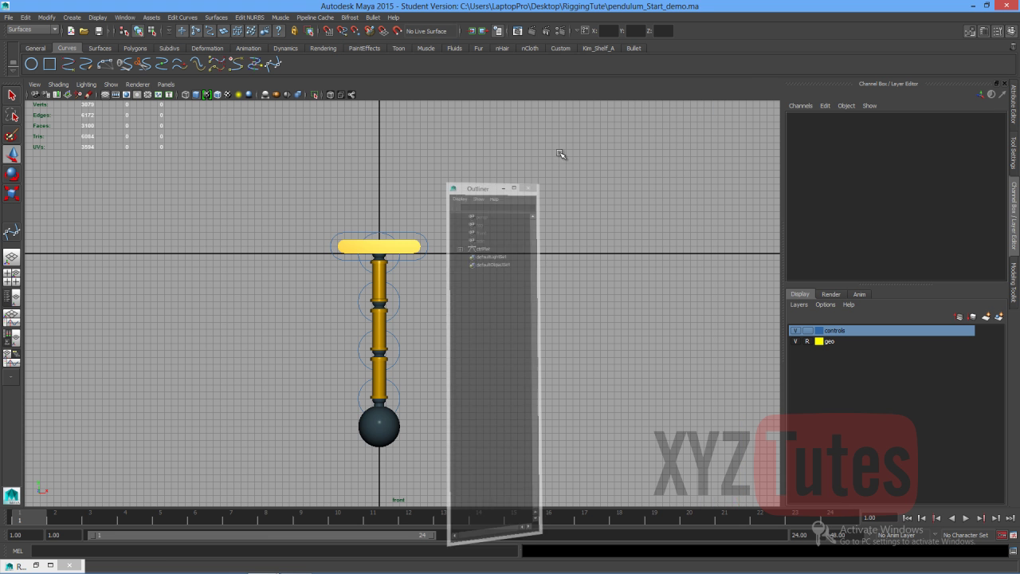
pyautogui.click(420, 237)
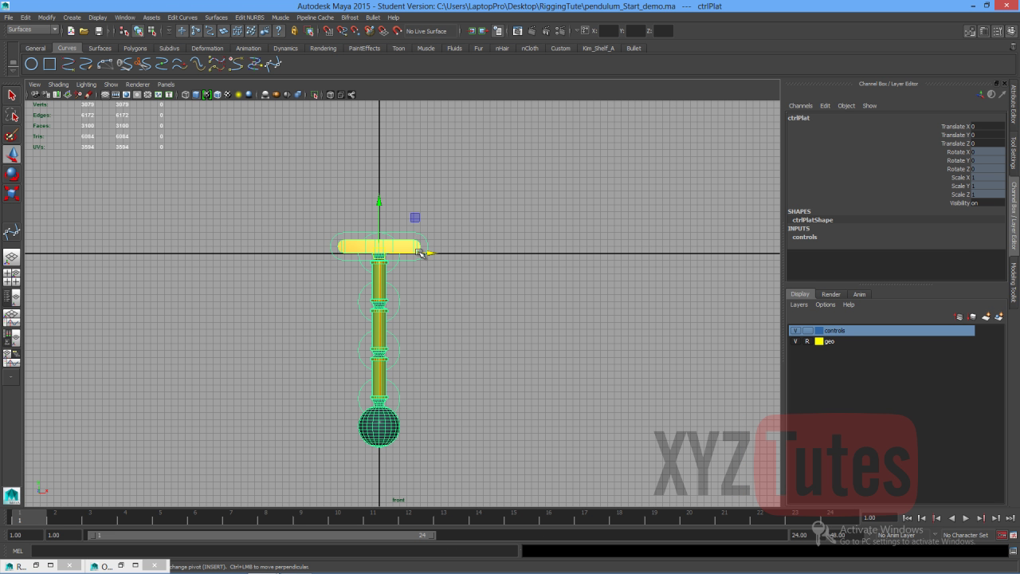
# Move ctrlPlat to Translate X -33 and key it at frame 1.
pyautogui.moveTo(422, 251); pyautogui.dragTo(152, 254)
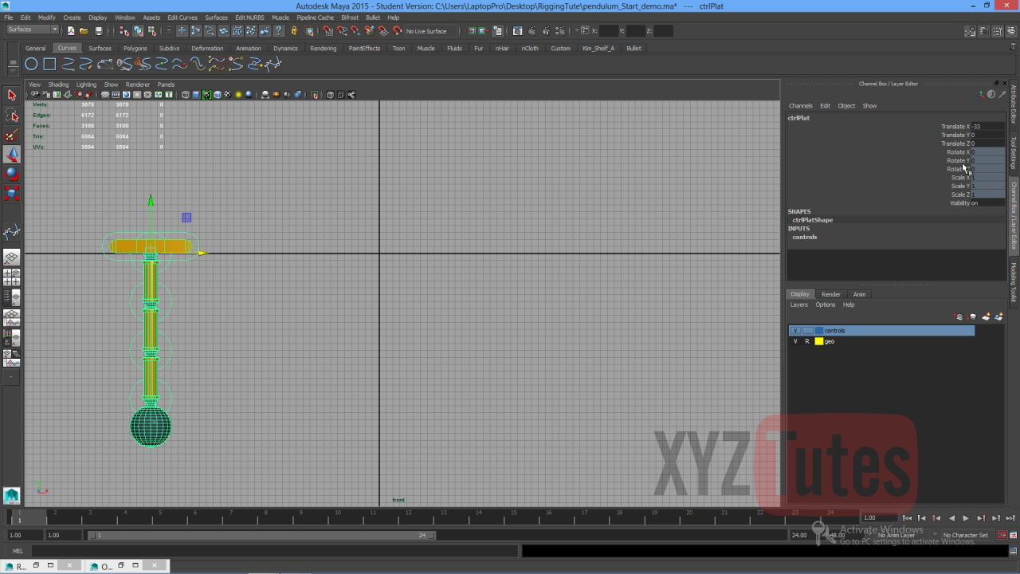
pyautogui.click(956, 126)
pyautogui.rightClick(956, 128)
pyautogui.click(952, 135)
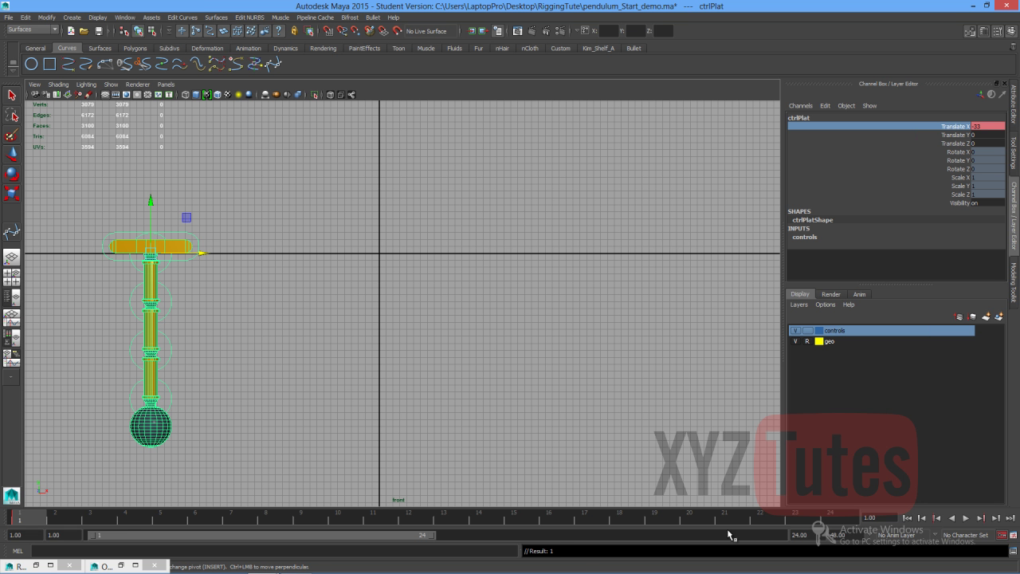
# Set the animation end time to 100 and stop at frame 50.
pyautogui.click(794, 538)
pyautogui.write('100')
pyautogui.press('Return')
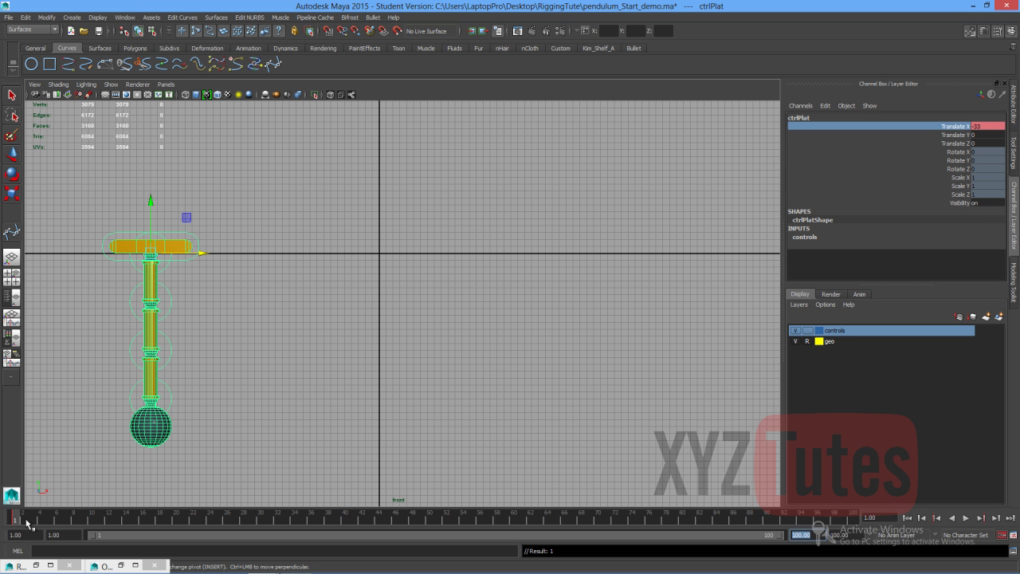
pyautogui.hotkey('alt', 'v')
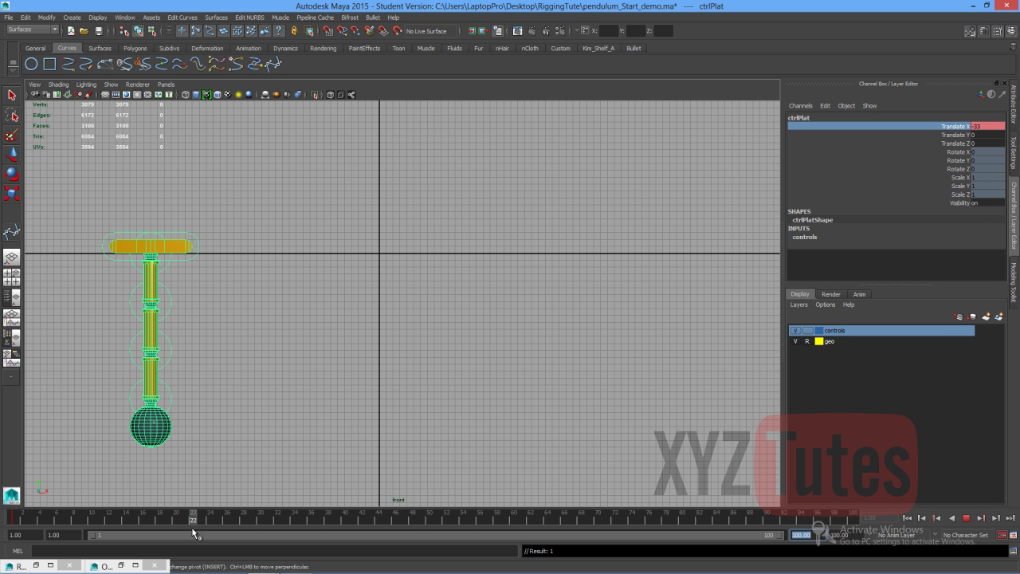
pyautogui.click(426, 524)
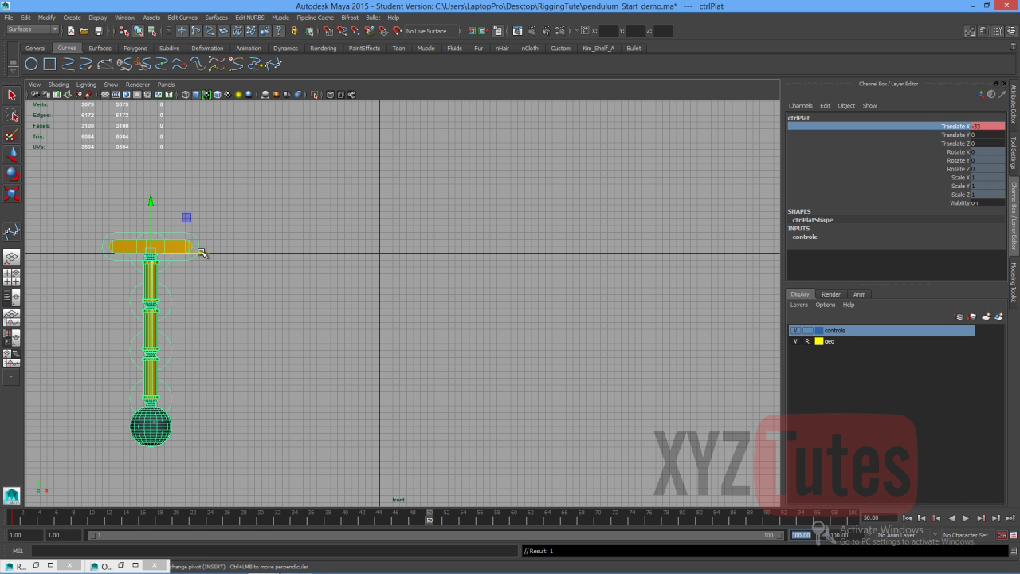
# Move ctrlPlat right and set its Translate X to 30 at frame 50.
pyautogui.press('q')
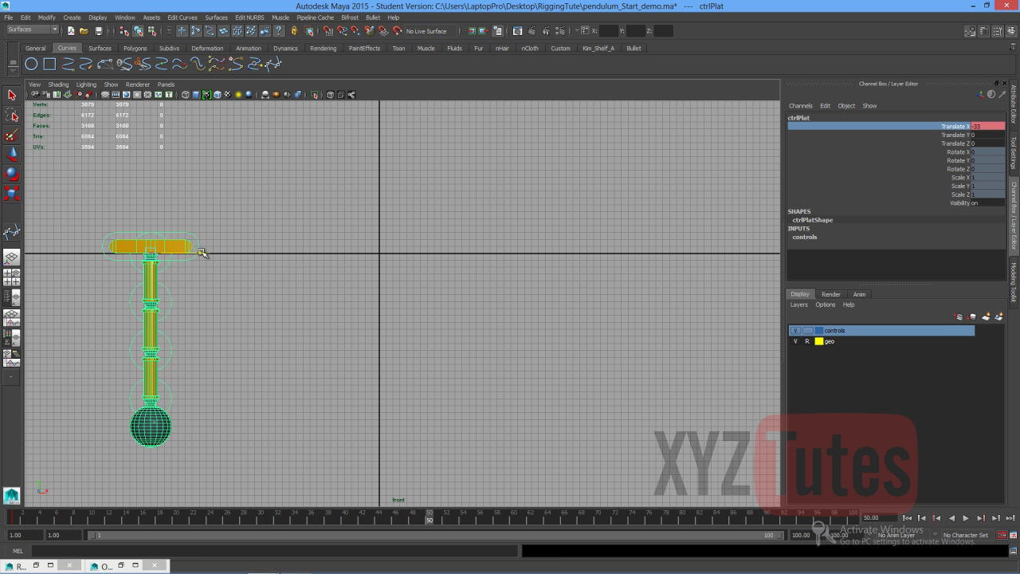
pyautogui.moveTo(202, 252); pyautogui.dragTo(606, 267)
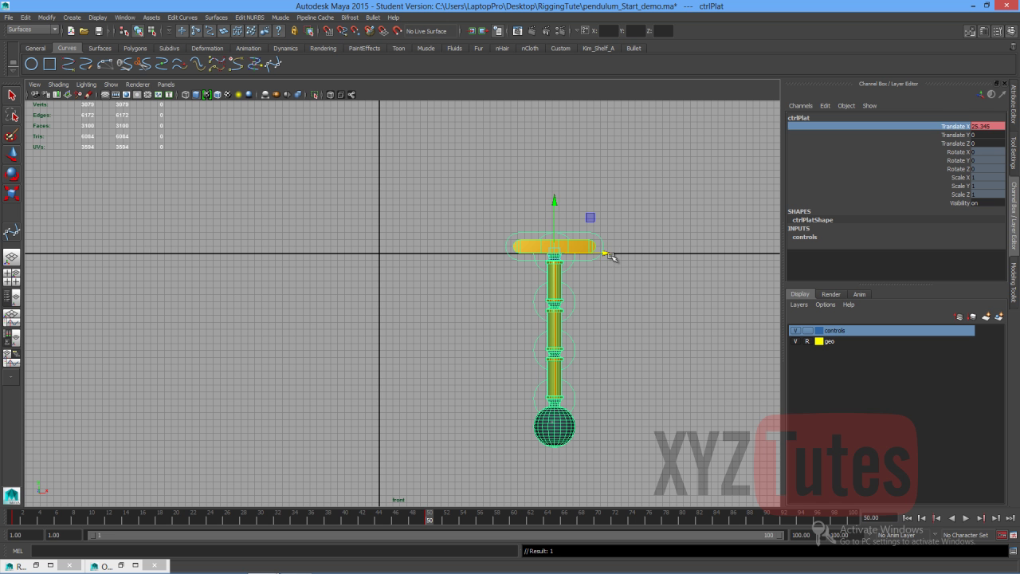
pyautogui.doubleClick(988, 128)
pyautogui.write('30')
pyautogui.press('Return')
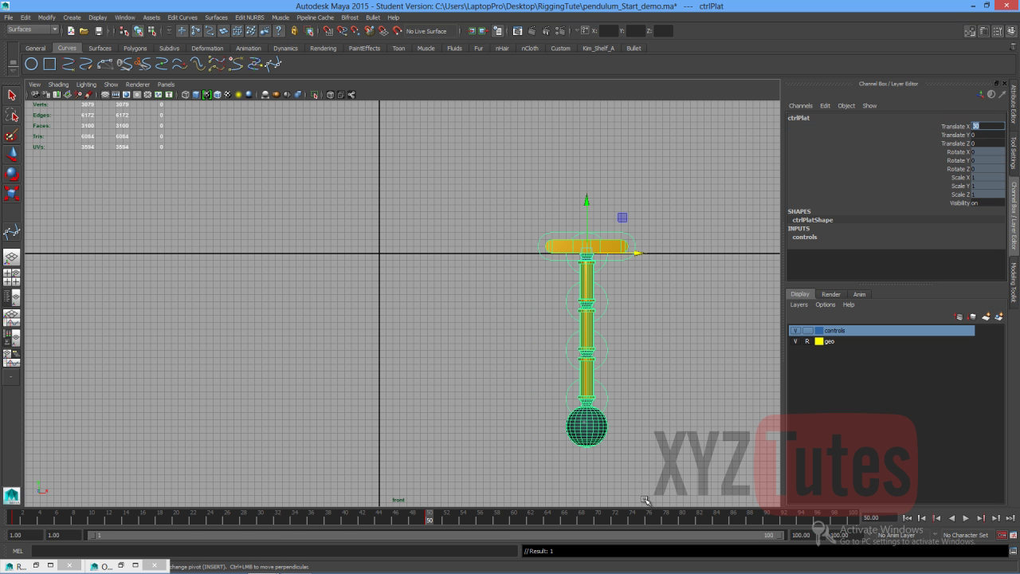
# Play back and scrub the timeline to review the platform's sliding motion.
pyautogui.hotkey('alt', 'v')
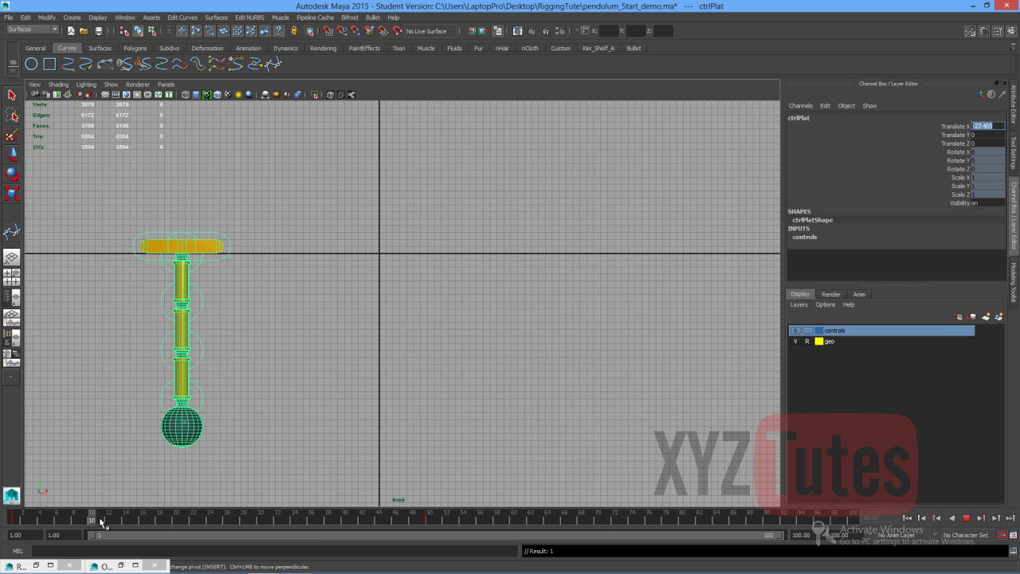
pyautogui.click(965, 519)
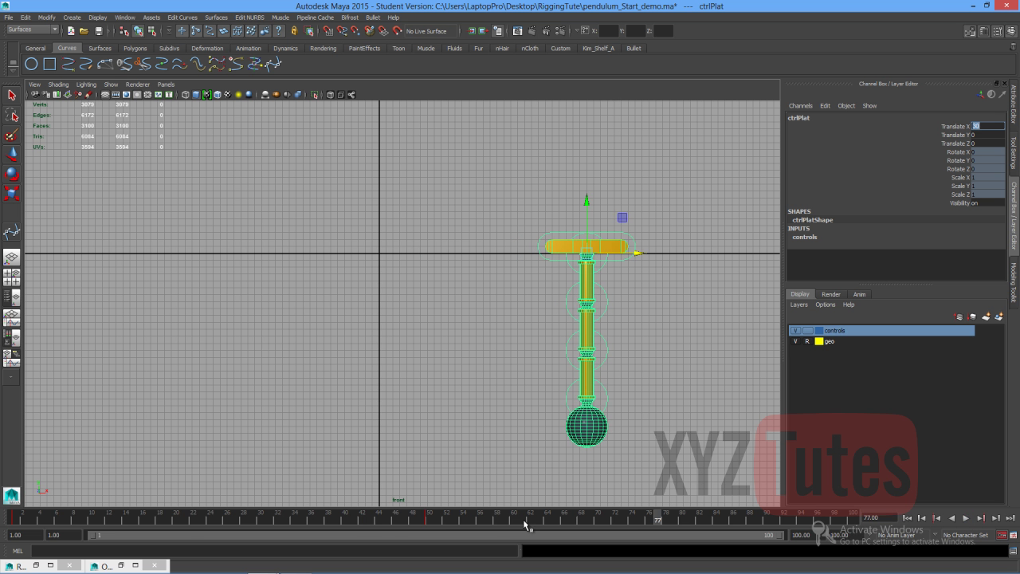
pyautogui.click(185, 526)
pyautogui.moveTo(184, 528); pyautogui.dragTo(87, 526)
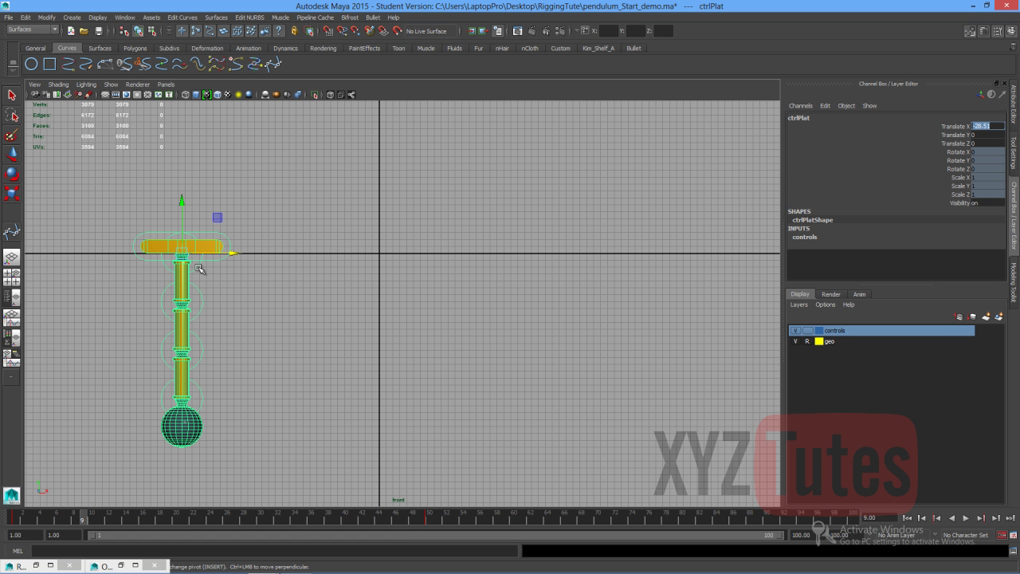
pyautogui.moveTo(86, 516); pyautogui.dragTo(228, 517)
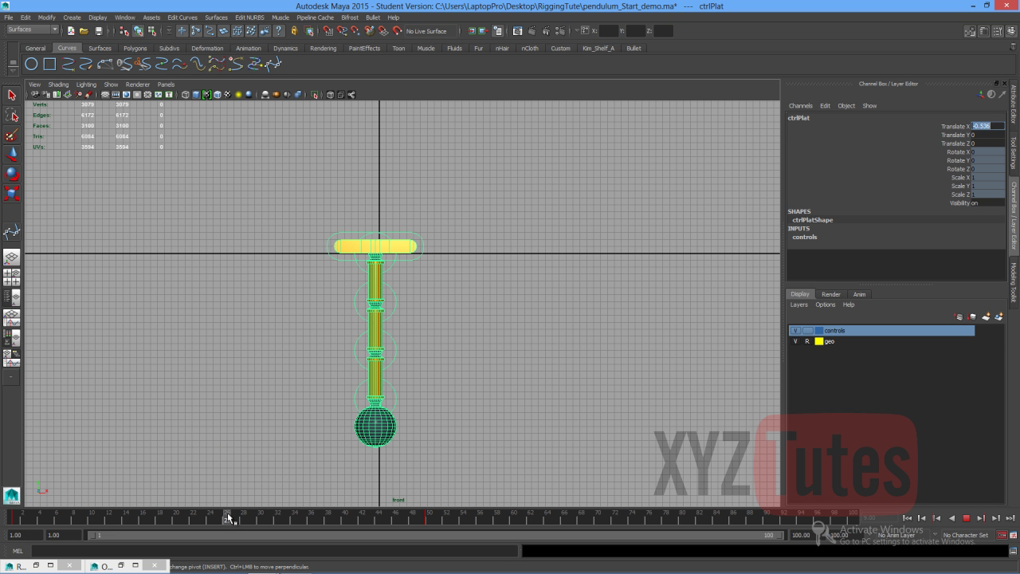
# Rotate ctrlJ1 to -15 and ctrlJ2 to -30 in Z.
pyautogui.click(391, 269)
pyautogui.press('e')
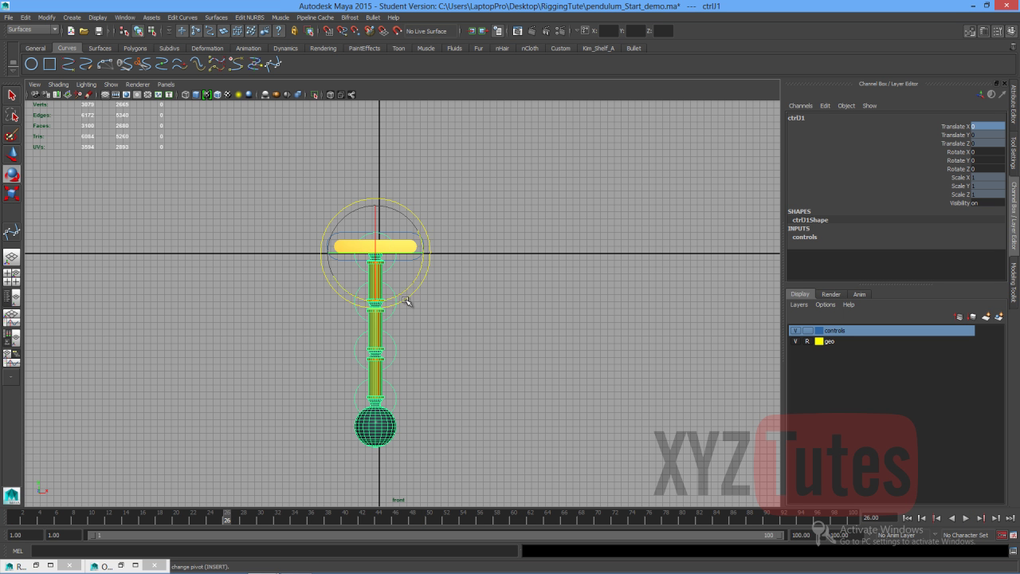
pyautogui.moveTo(415, 278); pyautogui.dragTo(413, 289)
pyautogui.click(376, 329)
pyautogui.click(375, 318)
pyautogui.moveTo(408, 294); pyautogui.dragTo(410, 310)
# Rotate ctrlJ3 to -30 and ctrlBall to -45 in Z.
pyautogui.click(348, 358)
pyautogui.click(342, 353)
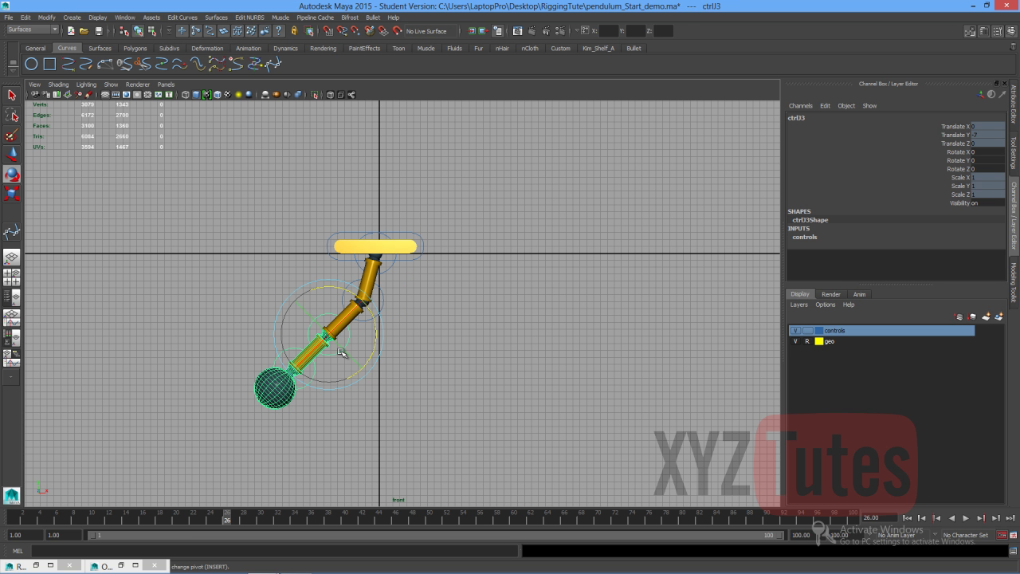
pyautogui.moveTo(373, 325); pyautogui.dragTo(374, 345)
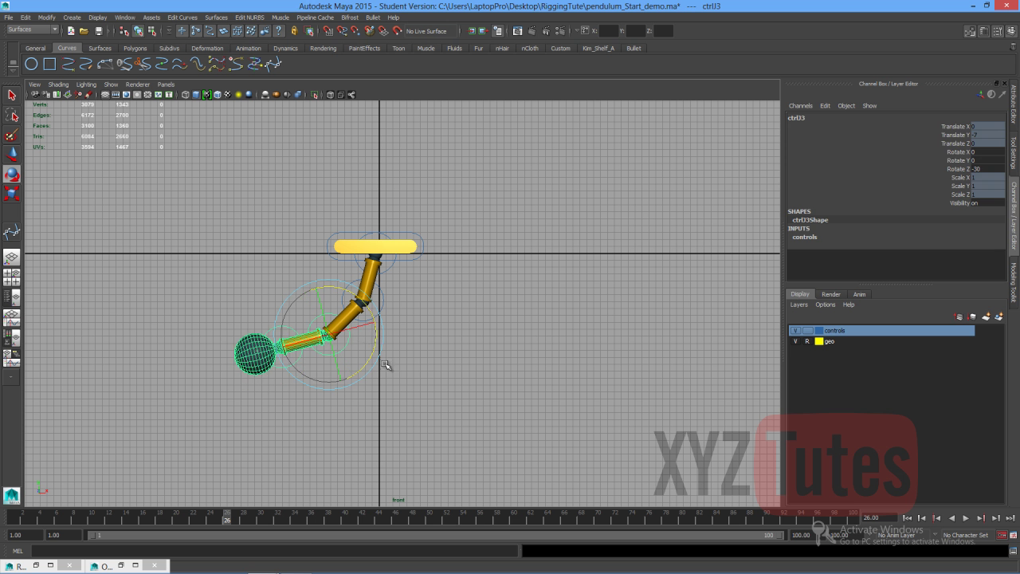
pyautogui.click(391, 373)
pyautogui.click(289, 367)
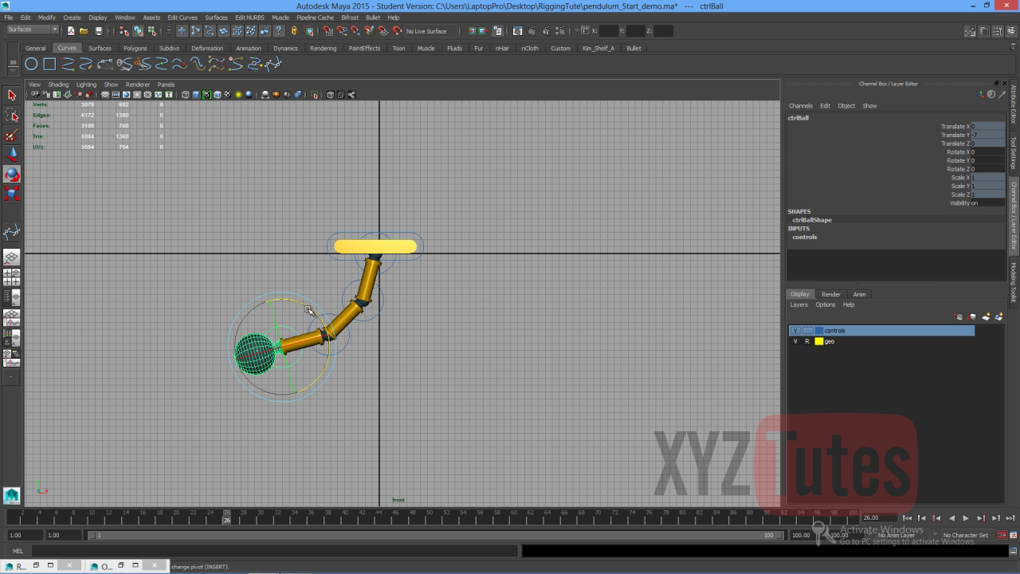
pyautogui.moveTo(312, 316); pyautogui.dragTo(324, 337)
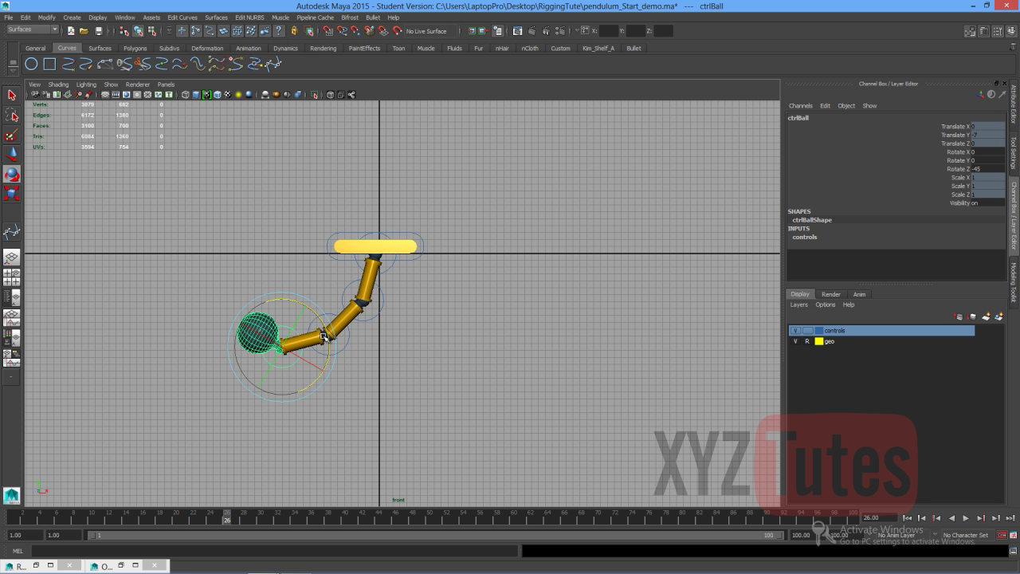
pyautogui.click(399, 358)
# Select all four controls and Key Selected on their Rotate Z channel at frame 26.
pyautogui.click(387, 269)
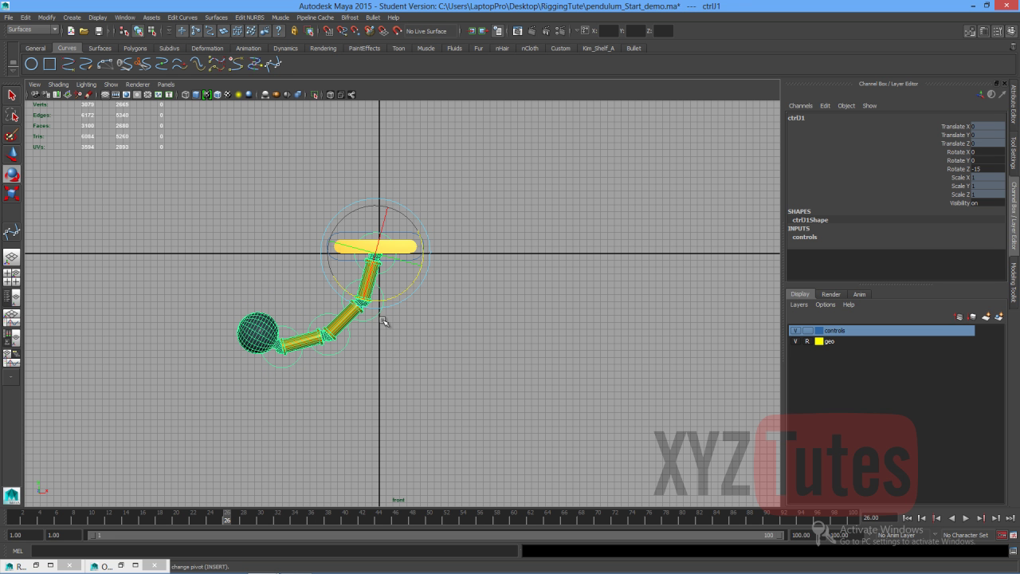
pyautogui.click(371, 319)
pyautogui.press('q')
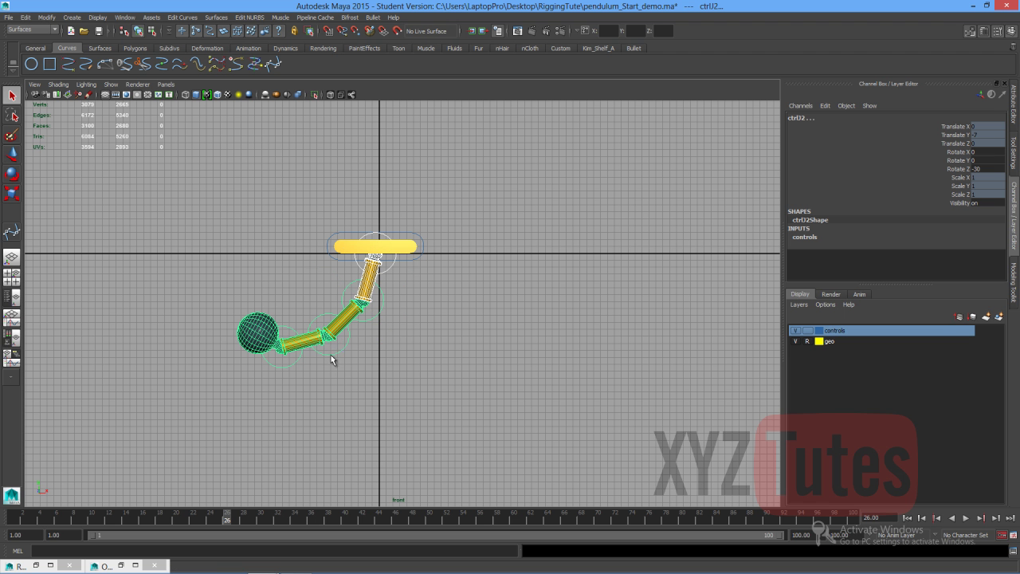
pyautogui.click(335, 353)
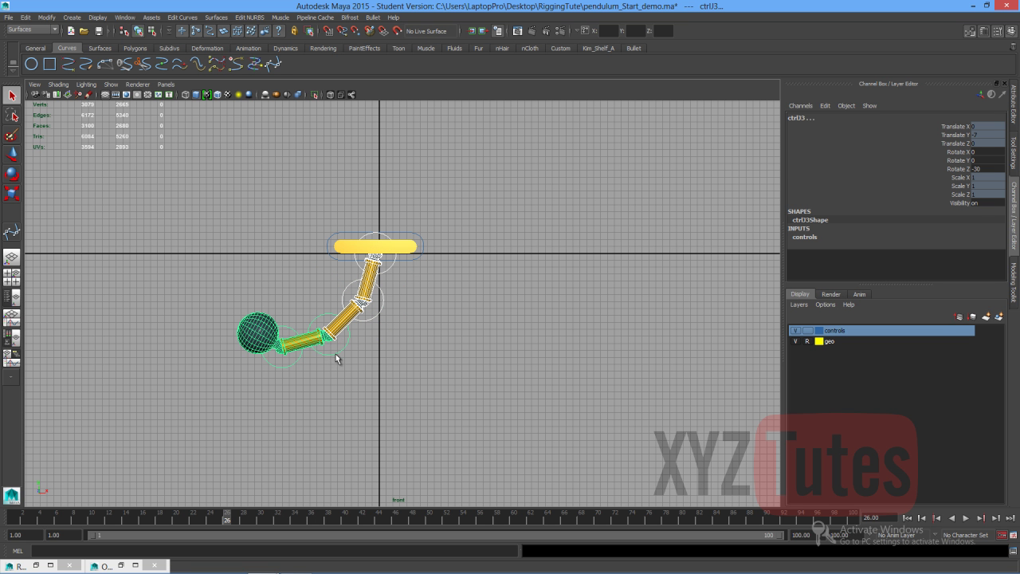
pyautogui.click(296, 362)
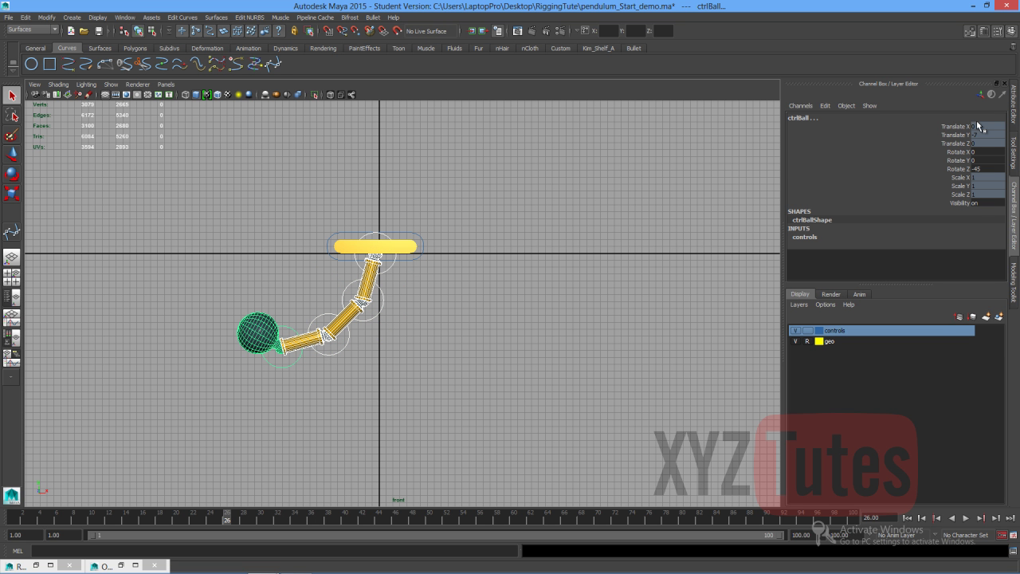
pyautogui.click(958, 169)
pyautogui.rightClick(960, 170)
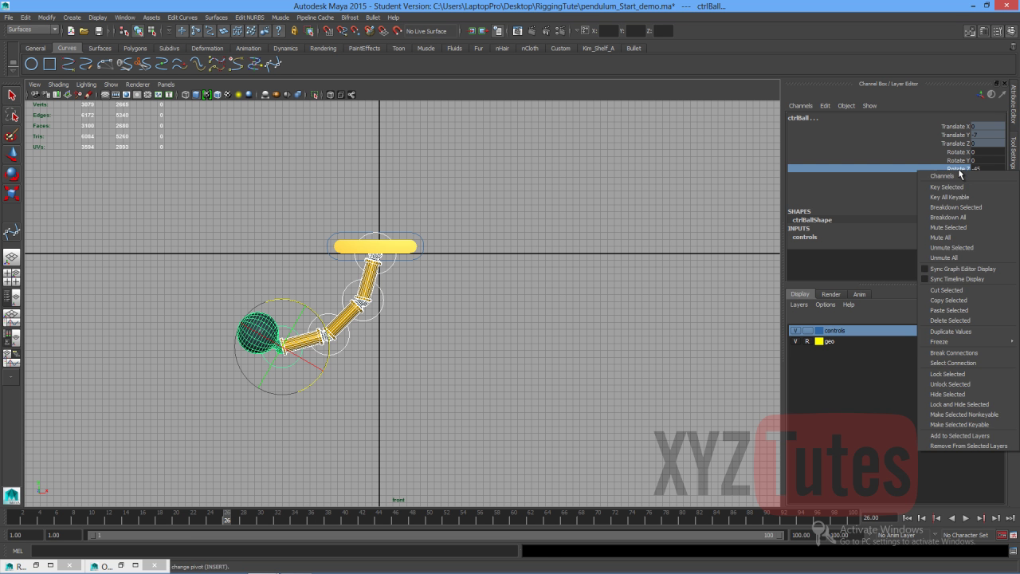
pyautogui.click(961, 187)
# Check the keyed rotations on ctrlJ2 and ctrlBall, reselect all controls, and return to frame 16.
pyautogui.click(332, 352)
pyautogui.click(332, 352)
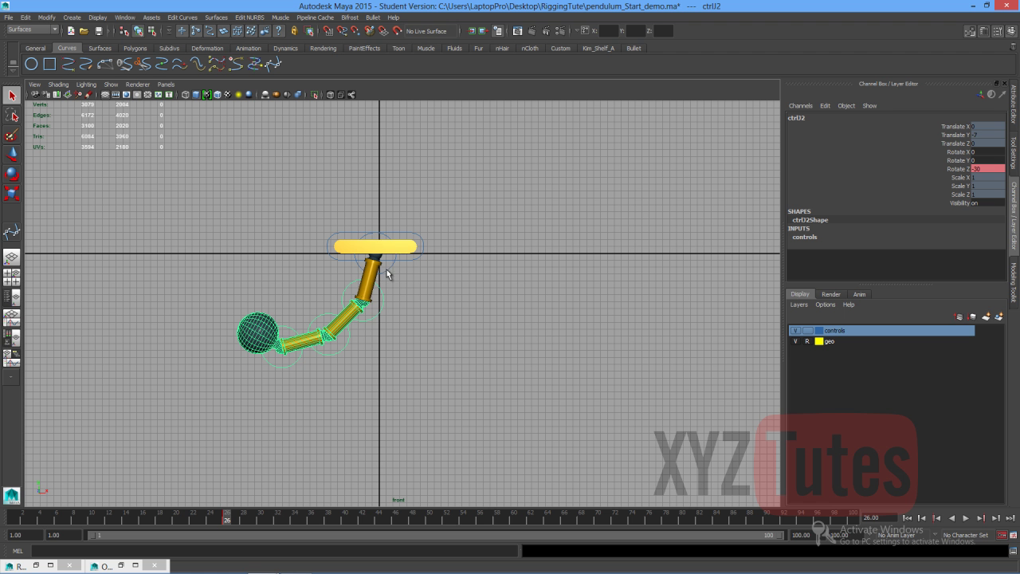
pyautogui.click(284, 366)
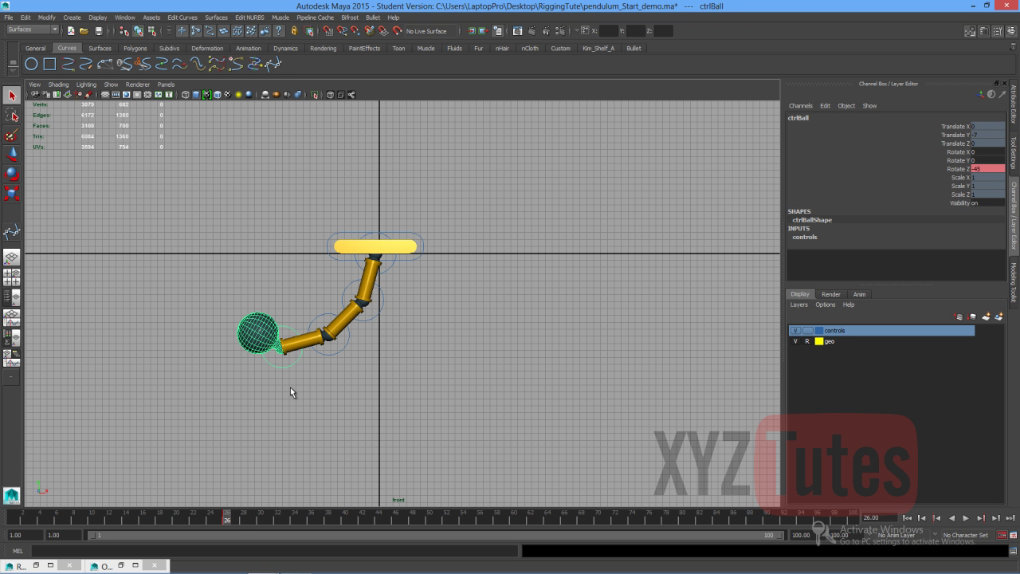
pyautogui.click(302, 386)
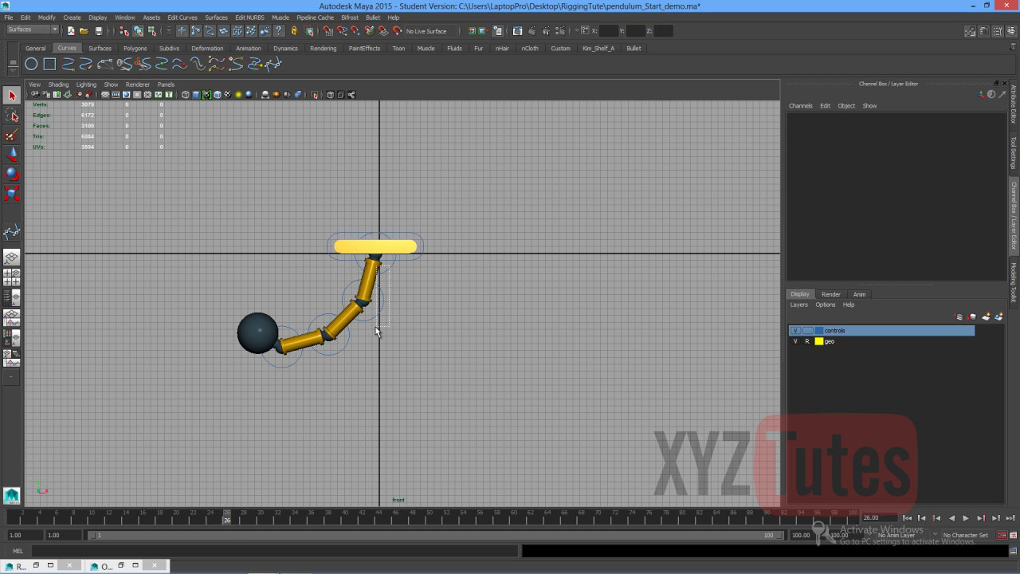
pyautogui.moveTo(375, 330); pyautogui.dragTo(374, 330)
pyautogui.click(284, 368)
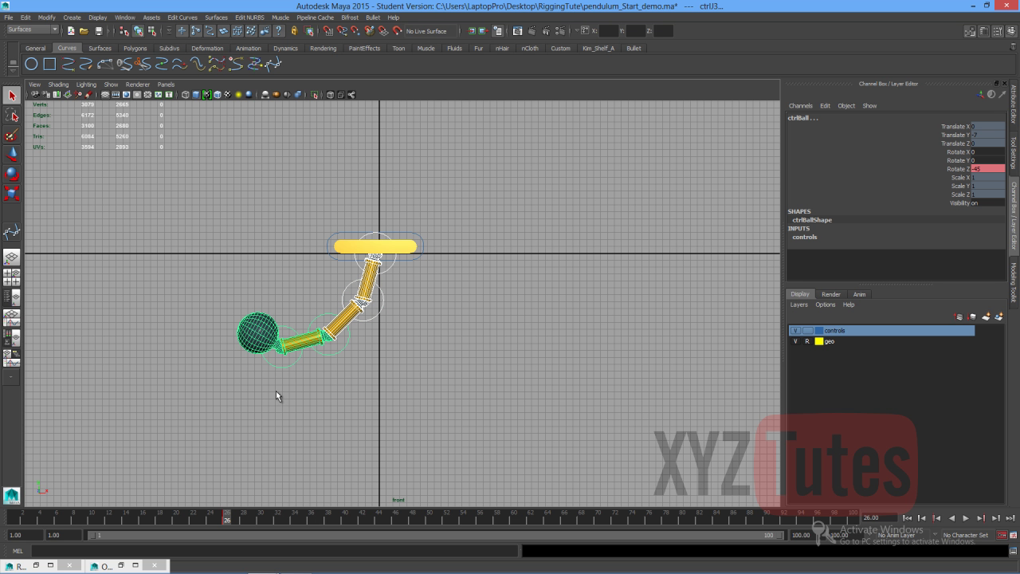
pyautogui.moveTo(227, 519); pyautogui.dragTo(9, 523)
# Set all controls' Rotate Z to 0 at frame 1, then scrub to frame 16.
pyautogui.doubleClick(988, 168)
pyautogui.write('0')
pyautogui.press('Return')
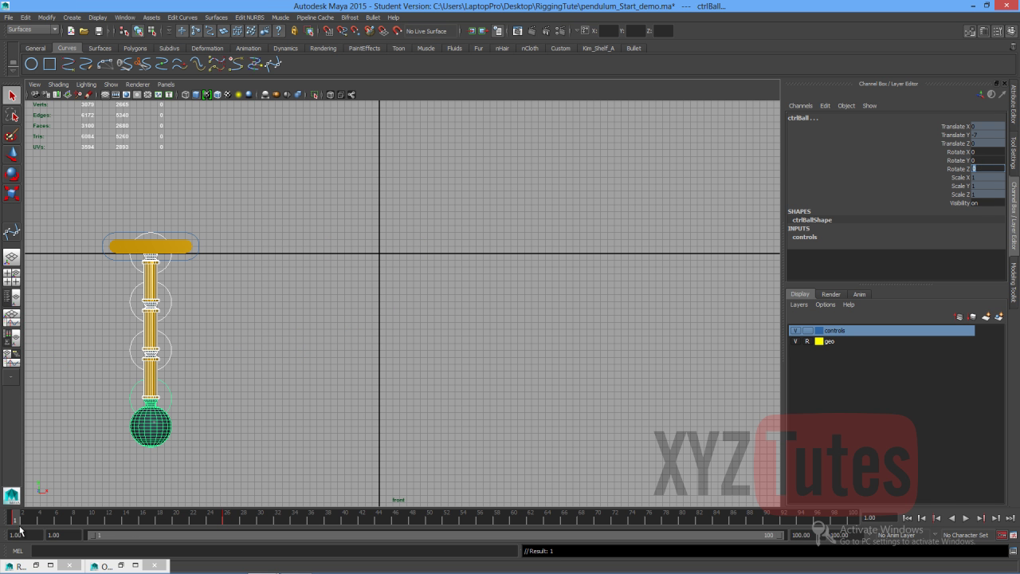
pyautogui.moveTo(6, 523); pyautogui.dragTo(427, 528)
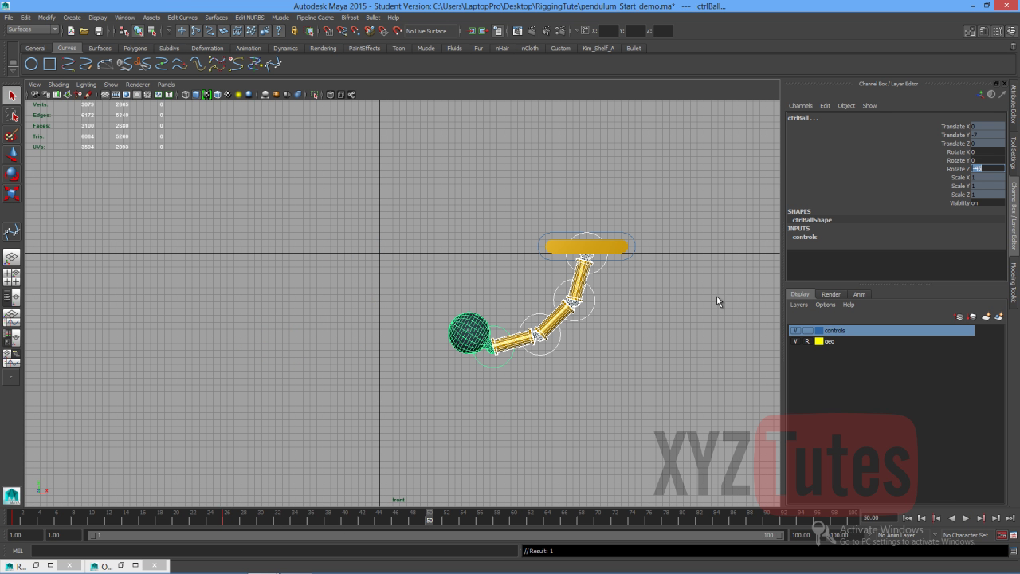
# At frame 50, rotate ctrlJ1 to 30 in Z and key it, then rotate ctrlJ2 to 30.
pyautogui.click(623, 278)
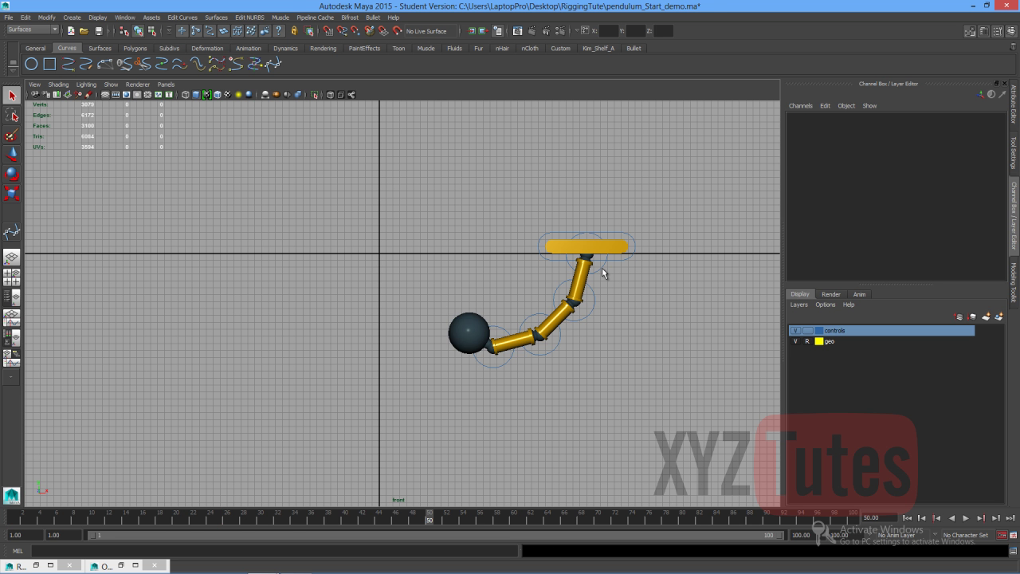
pyautogui.click(601, 268)
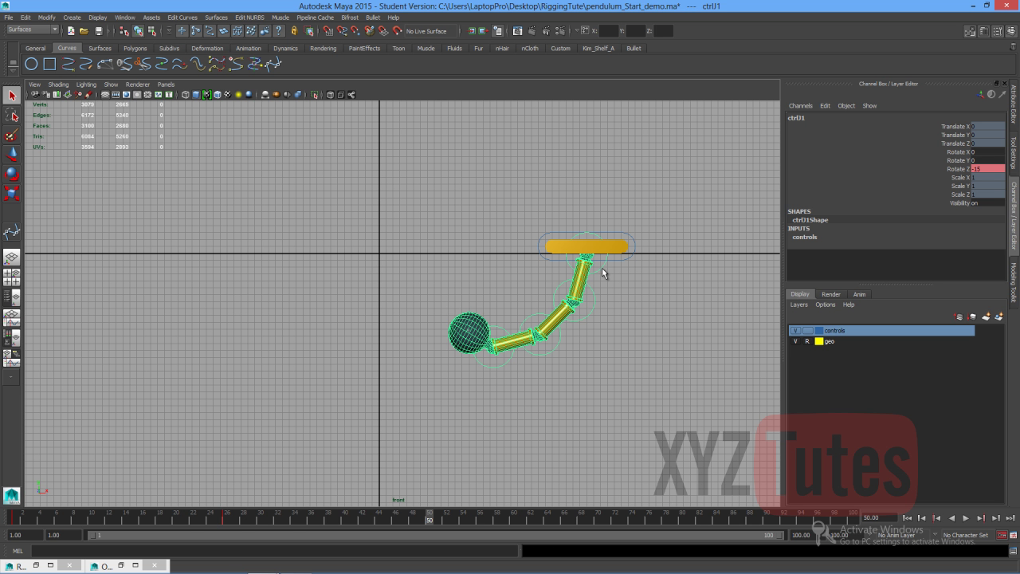
pyautogui.press('e')
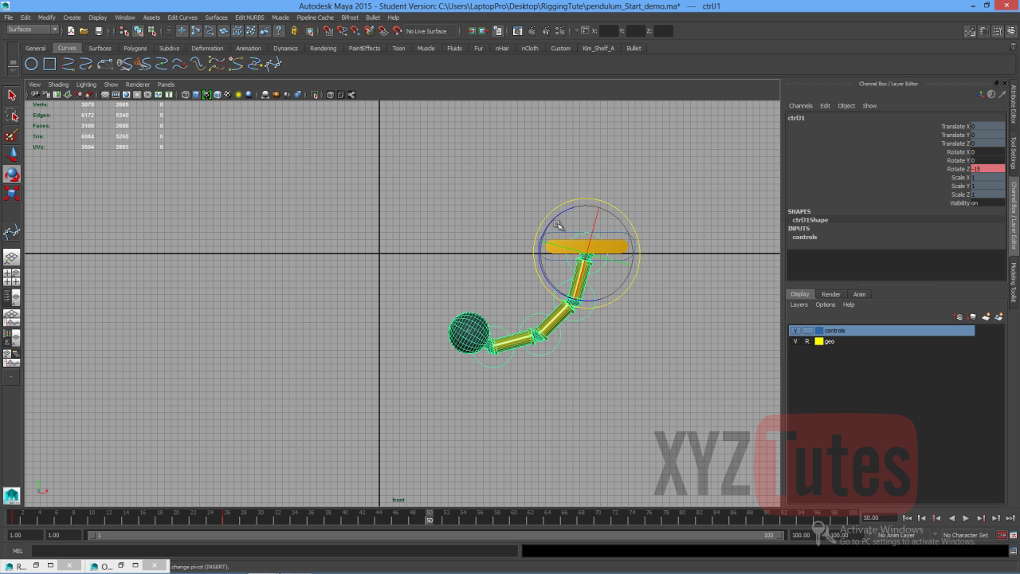
pyautogui.moveTo(554, 219); pyautogui.dragTo(540, 254)
pyautogui.press('s')
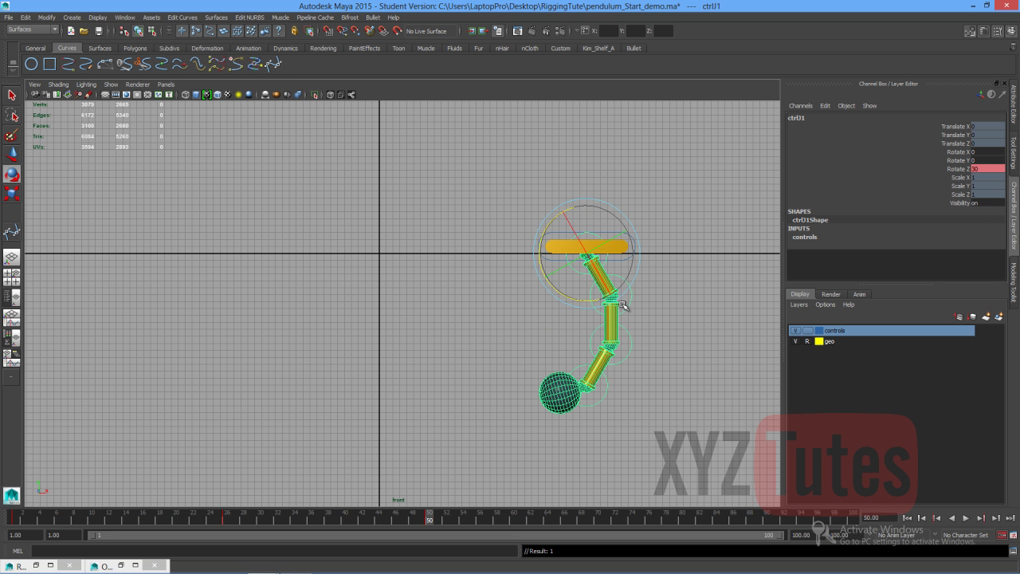
pyautogui.click(628, 300)
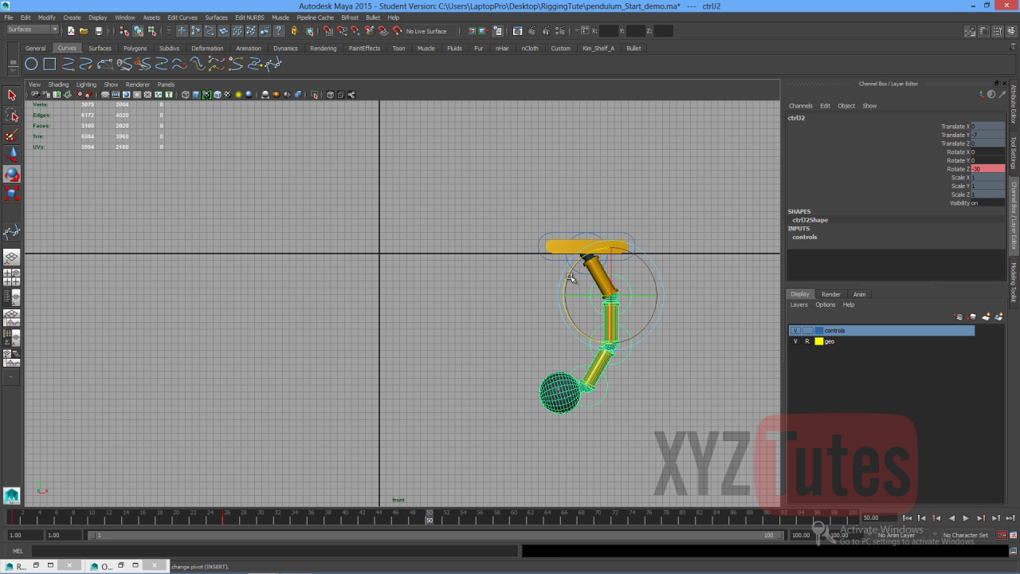
pyautogui.moveTo(569, 277); pyautogui.dragTo(569, 326)
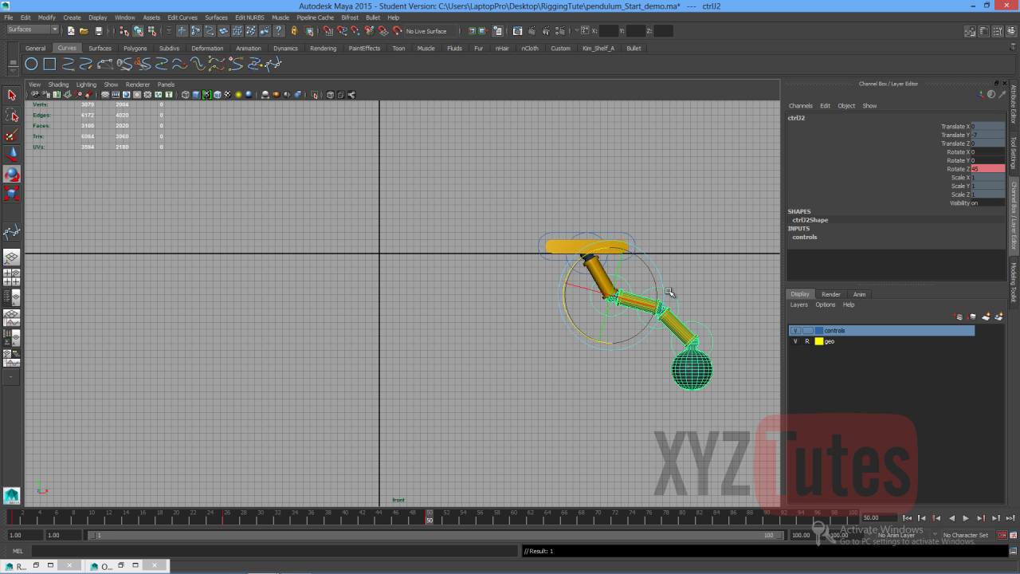
# Rotate ctrlJ3 and ctrlBall to 30 in Z, undoing a wrong-axis rotation, and review around frame 17.
pyautogui.click(630, 300)
pyautogui.moveTo(630, 299); pyautogui.dragTo(612, 301)
pyautogui.hotkey('ctrl', 'z')
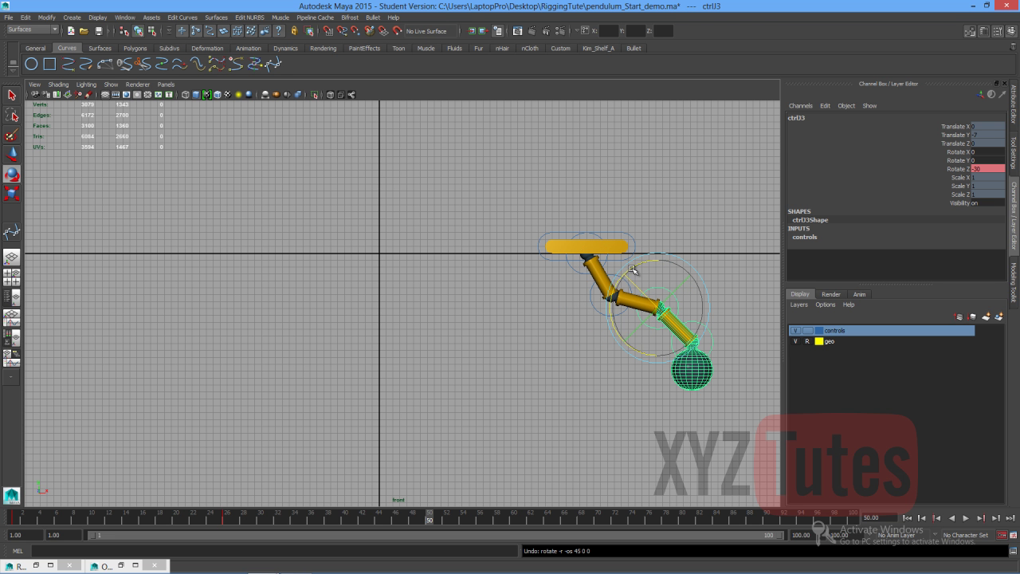
pyautogui.moveTo(632, 269); pyautogui.dragTo(605, 311)
pyautogui.click(710, 276)
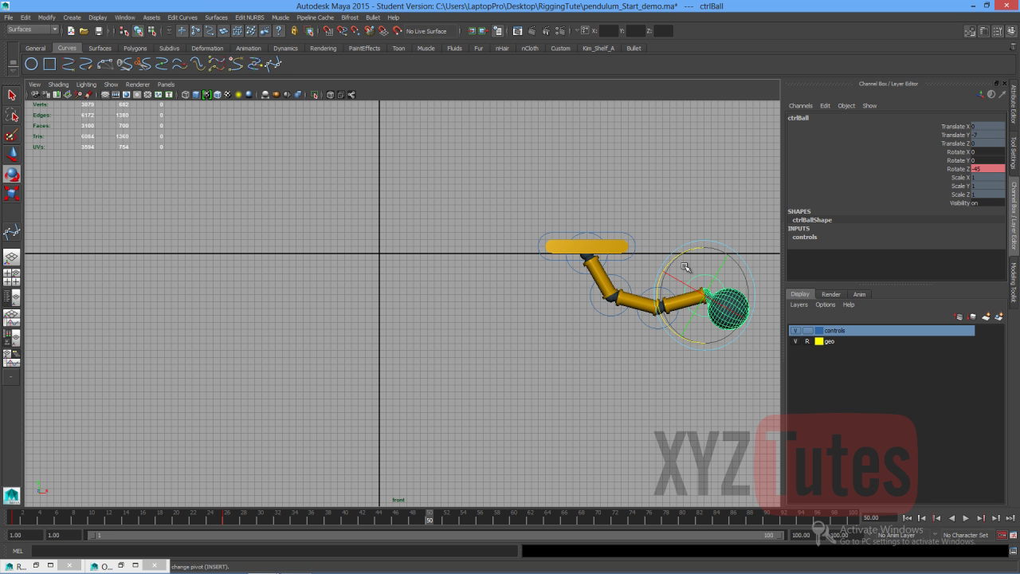
pyautogui.moveTo(681, 252); pyautogui.dragTo(655, 304)
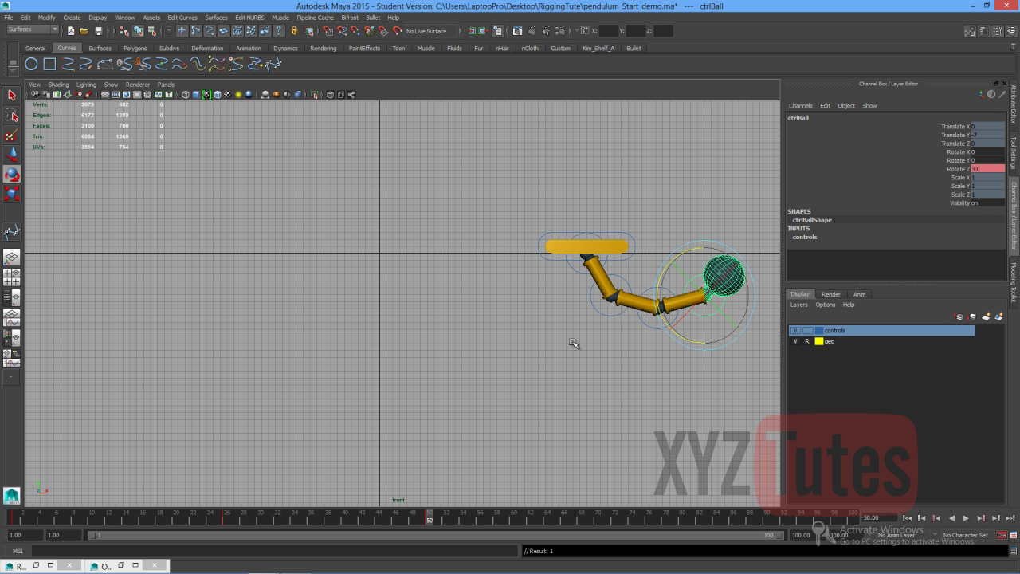
pyautogui.moveTo(440, 521); pyautogui.dragTo(602, 525)
# Select the three joint controls, move to about frame 80, and enter -15 for Rotate Z.
pyautogui.click(650, 328)
pyautogui.click(600, 309)
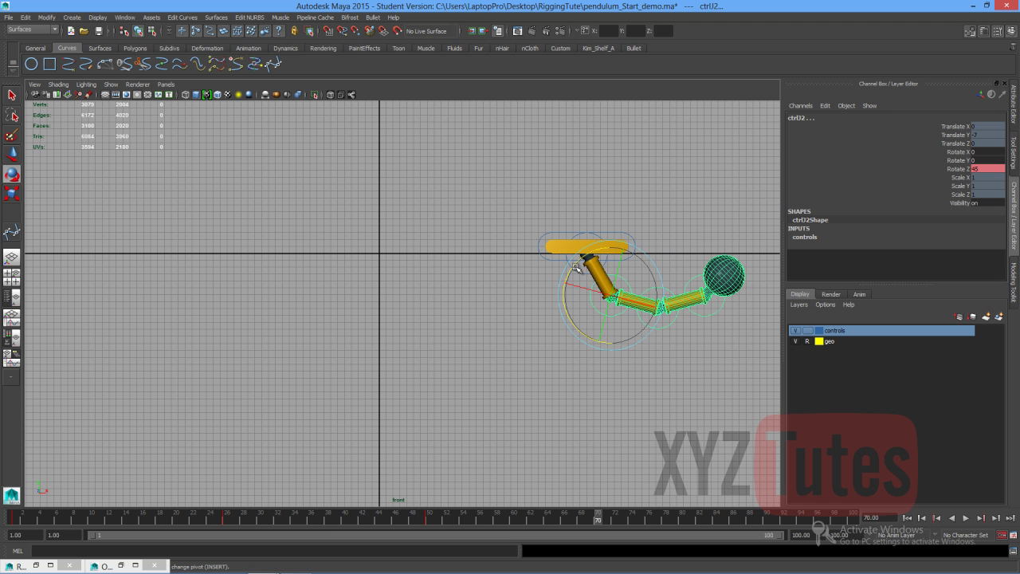
pyautogui.press('q')
pyautogui.click(584, 275)
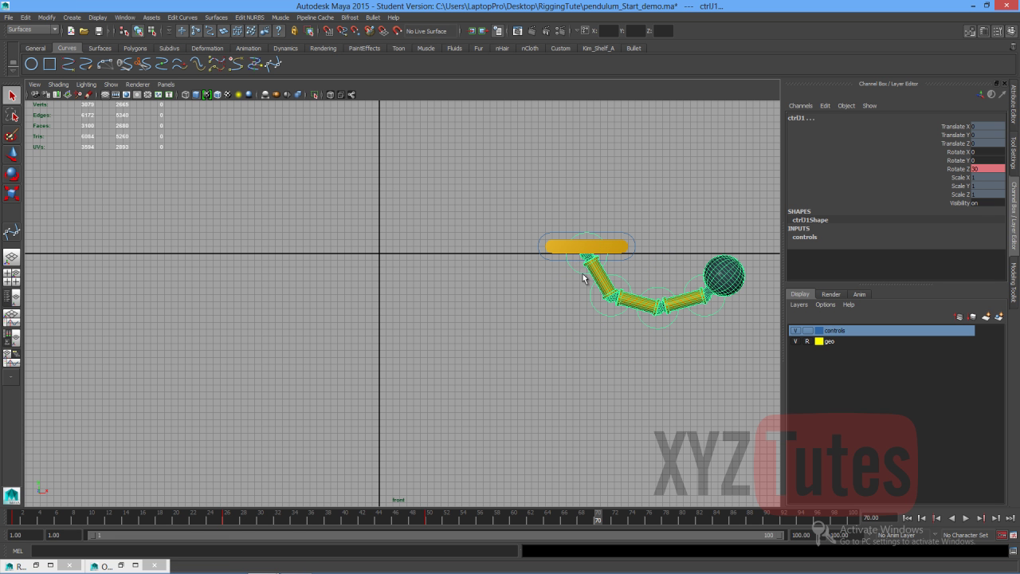
pyautogui.doubleClick(988, 169)
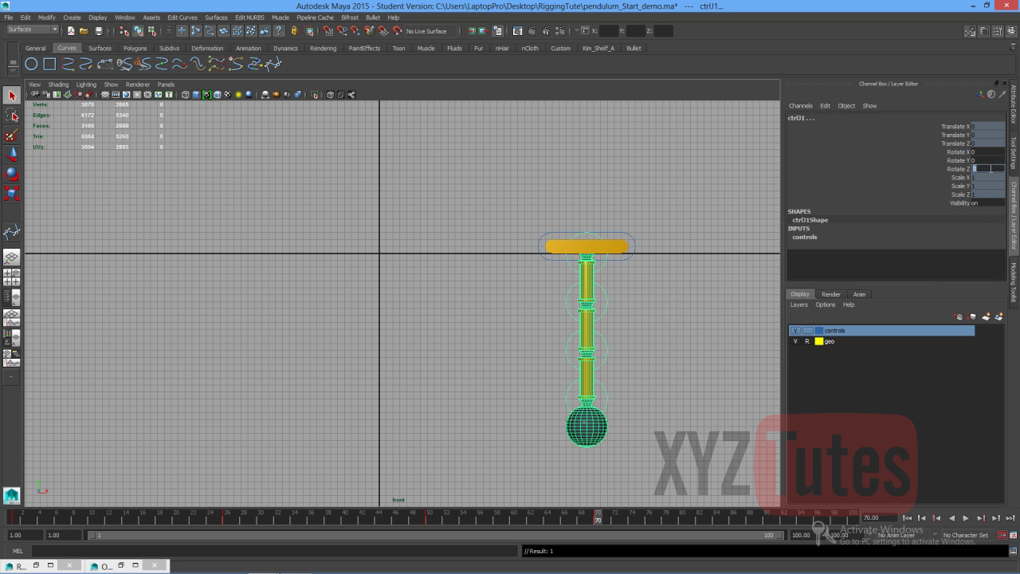
pyautogui.moveTo(607, 518)
pyautogui.mouseDown()
pyautogui.moveTo(6, 512)
pyautogui.moveTo(601, 525)
pyautogui.mouseUp()
pyautogui.moveTo(605, 526); pyautogui.dragTo(555, 532)
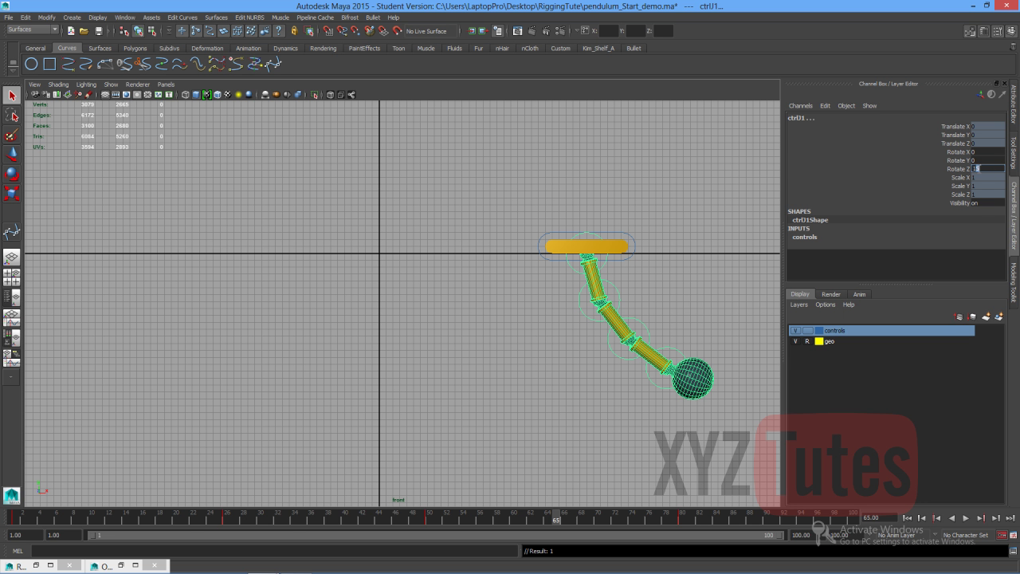
pyautogui.write('-15')
pyautogui.press('Return')
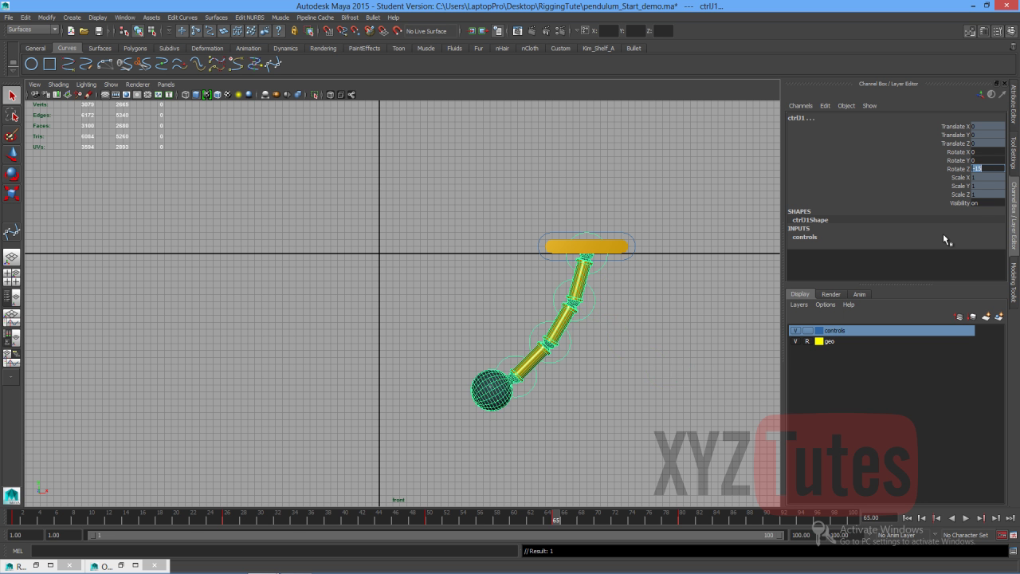
pyautogui.moveTo(557, 518); pyautogui.dragTo(770, 524)
# Preview the swing from frame 80 and set a rotation key at frame 90.
pyautogui.keyDown('shift'); pyautogui.click(682, 524); pyautogui.keyUp('shift')
pyautogui.click(683, 520)
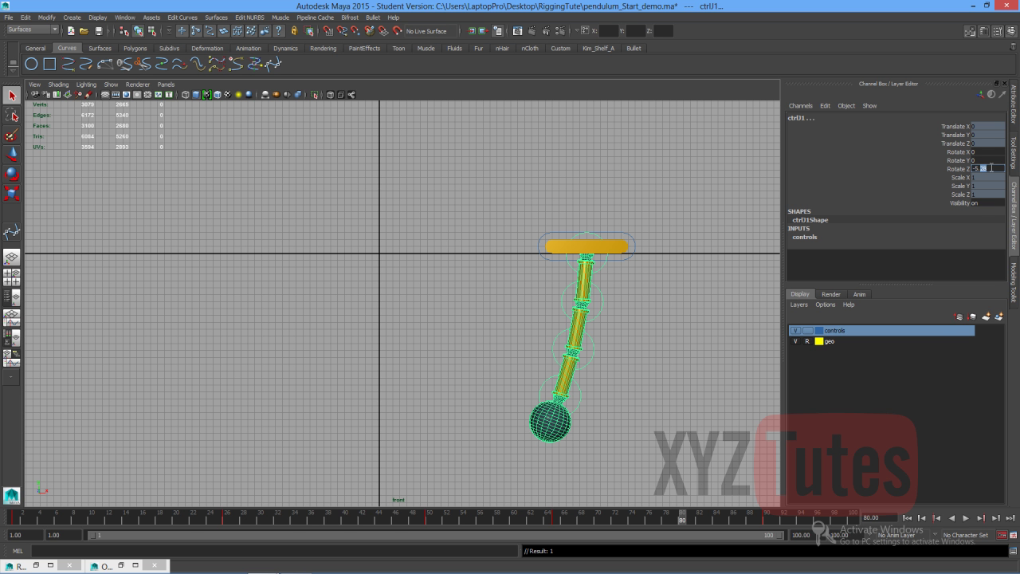
pyautogui.press('Return')
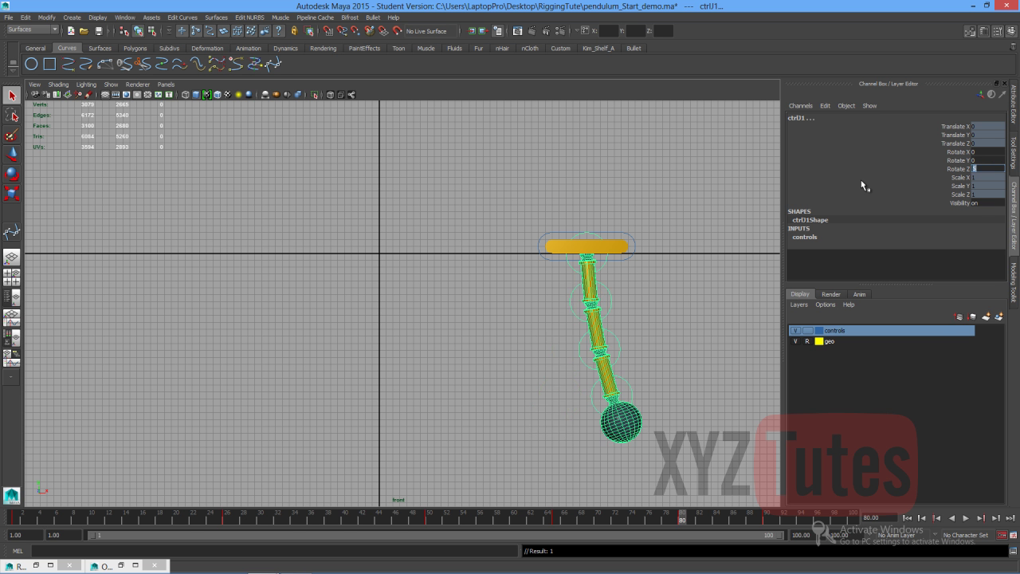
pyautogui.hotkey('alt', 'v')
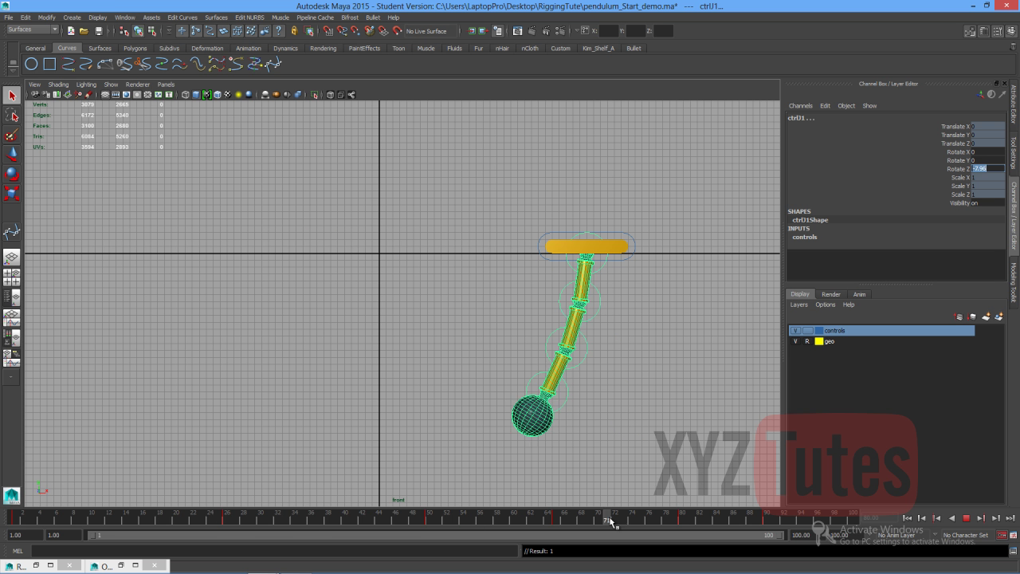
pyautogui.moveTo(791, 516)
pyautogui.mouseDown()
pyautogui.moveTo(673, 522)
pyautogui.moveTo(766, 522)
pyautogui.mouseUp()
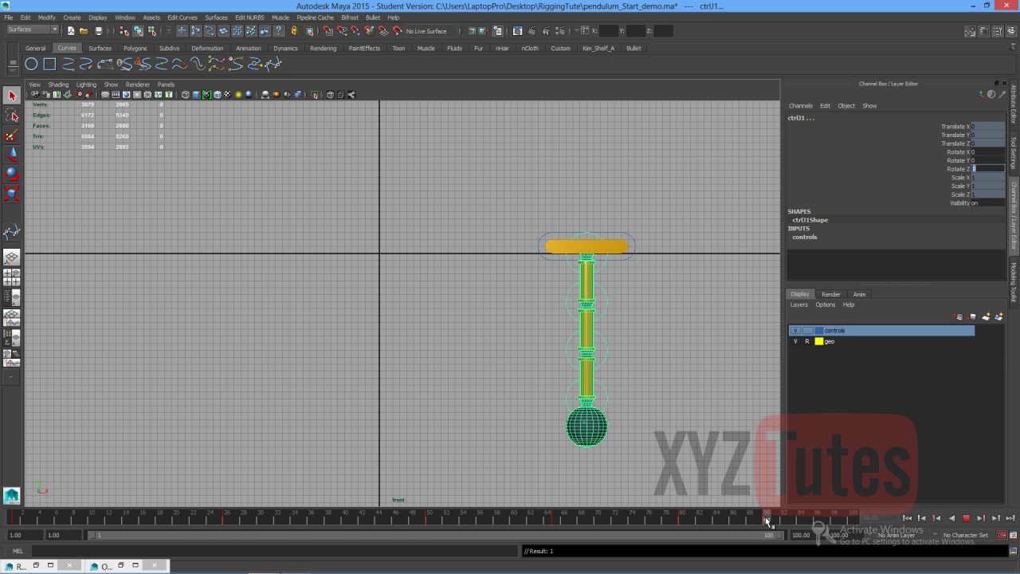
pyautogui.press('s')
pyautogui.hotkey('alt', 'v')
# Set ctrlJ1's Rotate Z to -5 at frame 90 after checking the frame 99 pose.
pyautogui.click(767, 520)
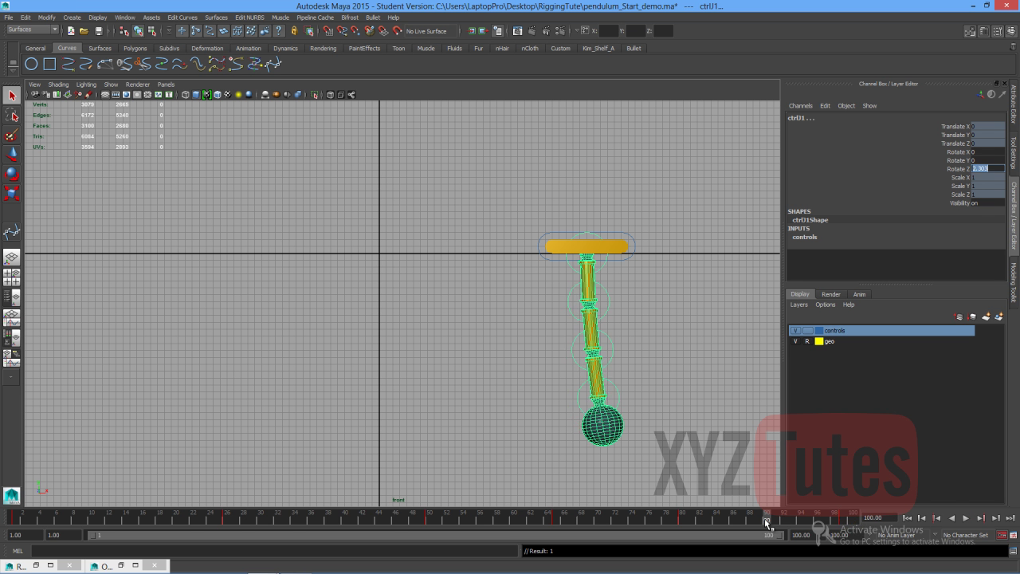
pyautogui.click(844, 520)
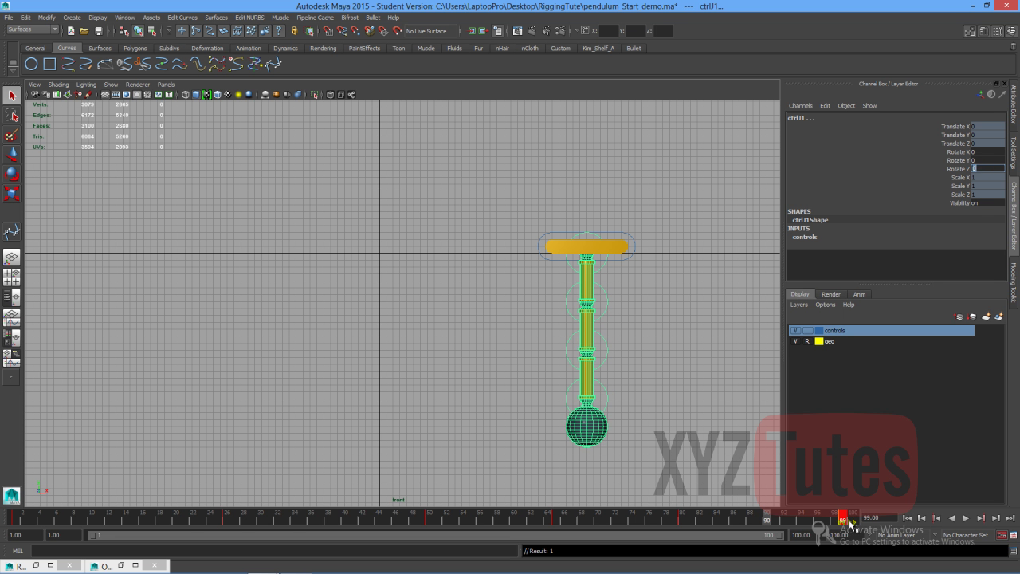
pyautogui.click(801, 519)
pyautogui.click(769, 521)
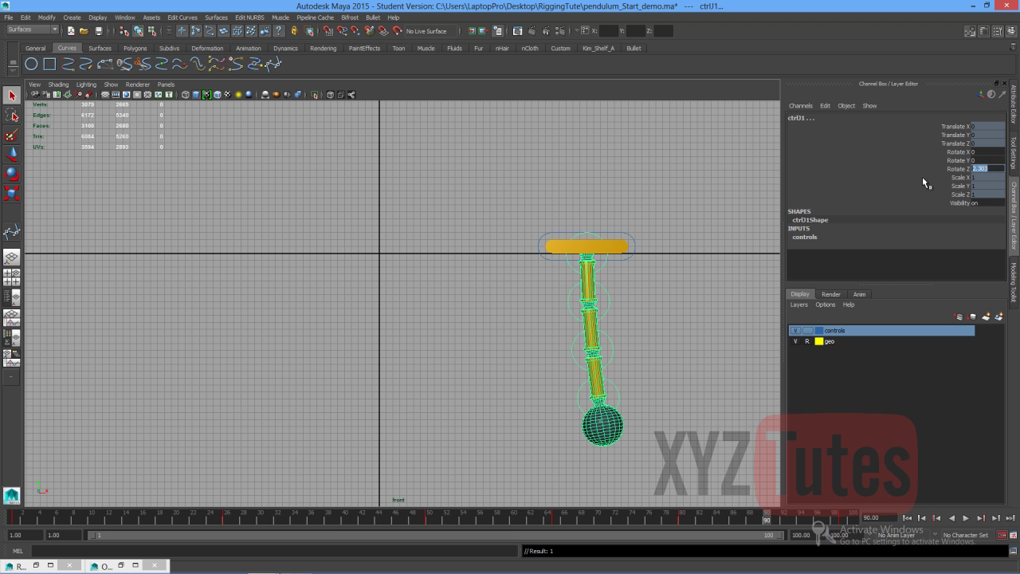
pyautogui.write('-5')
pyautogui.press('Return')
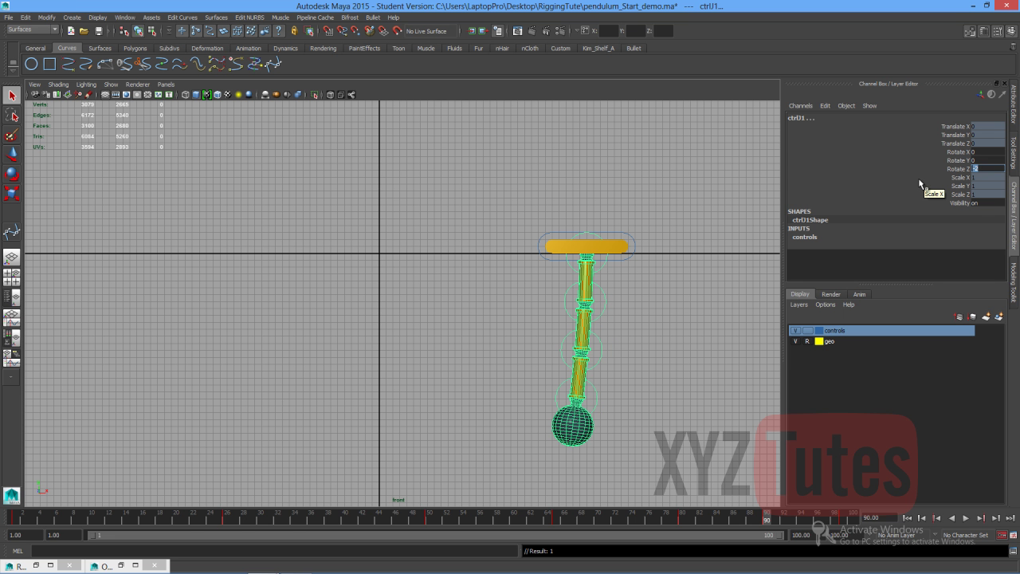
# Play the animation from the start to review the settling swing, stopping at frame 98.
pyautogui.moveTo(766, 521); pyautogui.dragTo(853, 520)
pyautogui.hotkey('alt', 'v')
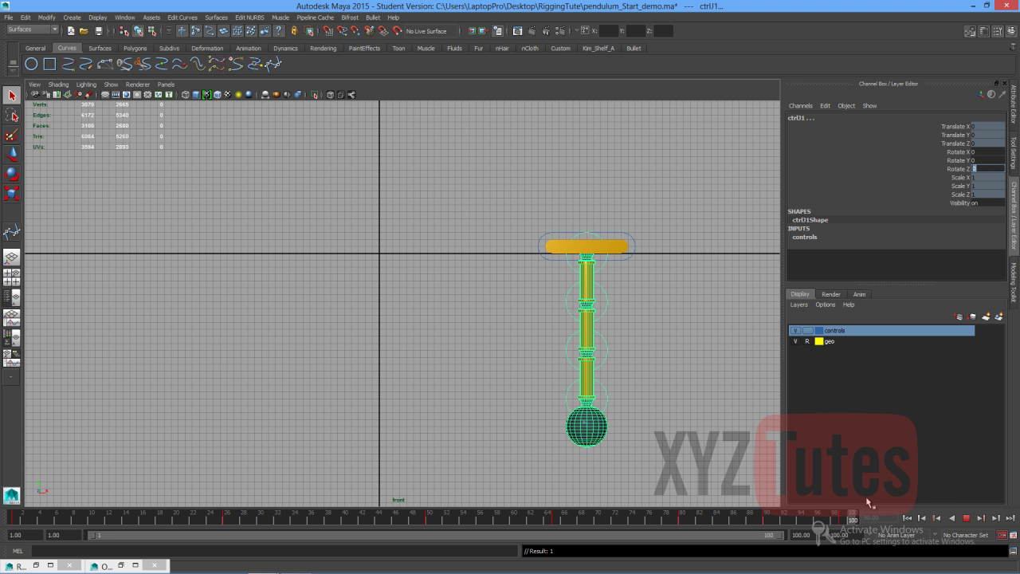
pyautogui.click(908, 519)
pyautogui.click(966, 519)
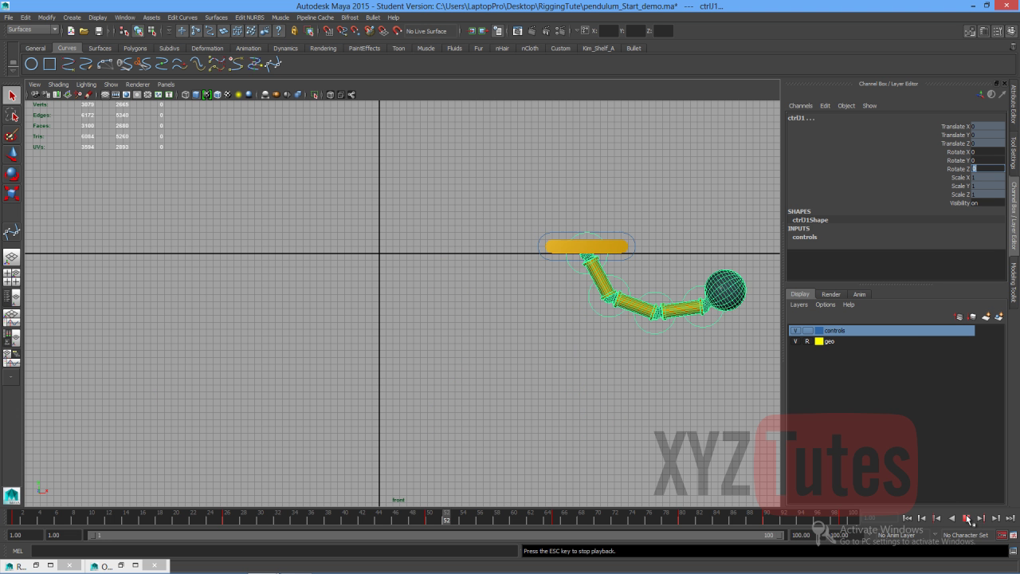
pyautogui.click(966, 518)
pyautogui.click(844, 522)
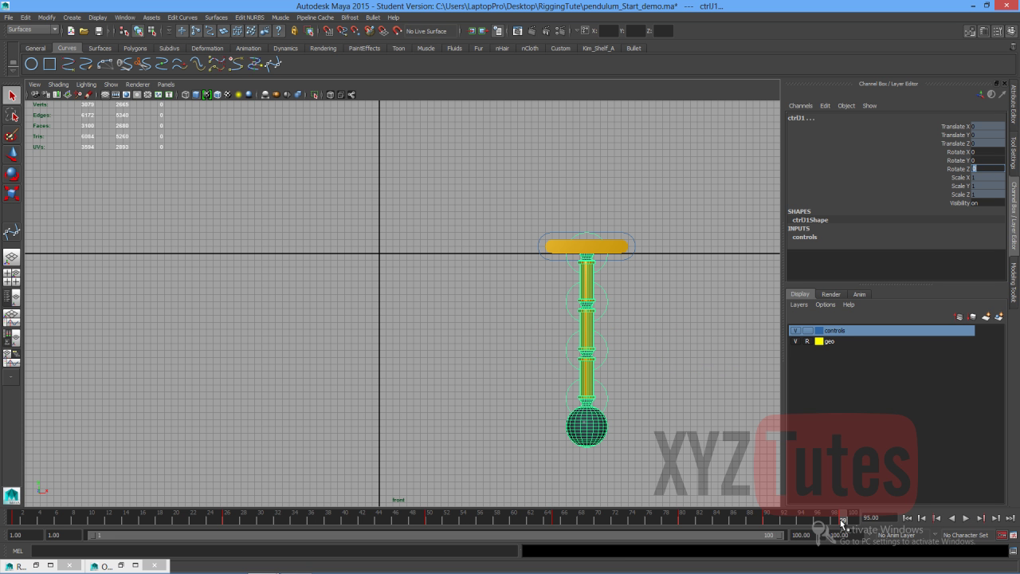
# Open the Graph Editor, frame all rotation curves, and set the playback end to 125.
pyautogui.click(124, 18)
pyautogui.moveTo(215, 54)
pyautogui.click(263, 61)
pyautogui.press('a')
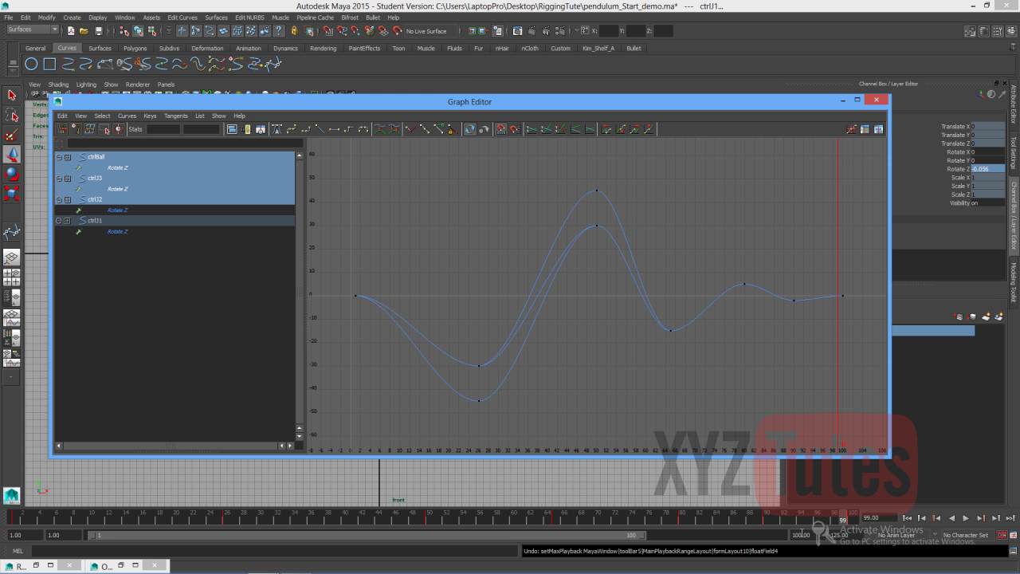
pyautogui.click(799, 535)
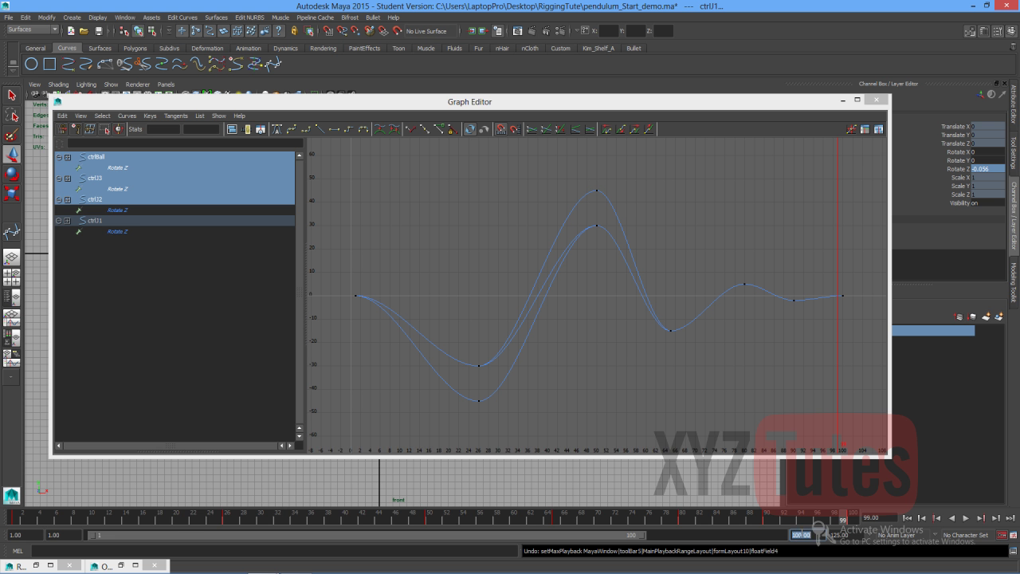
pyautogui.write('125')
pyautogui.press('Return')
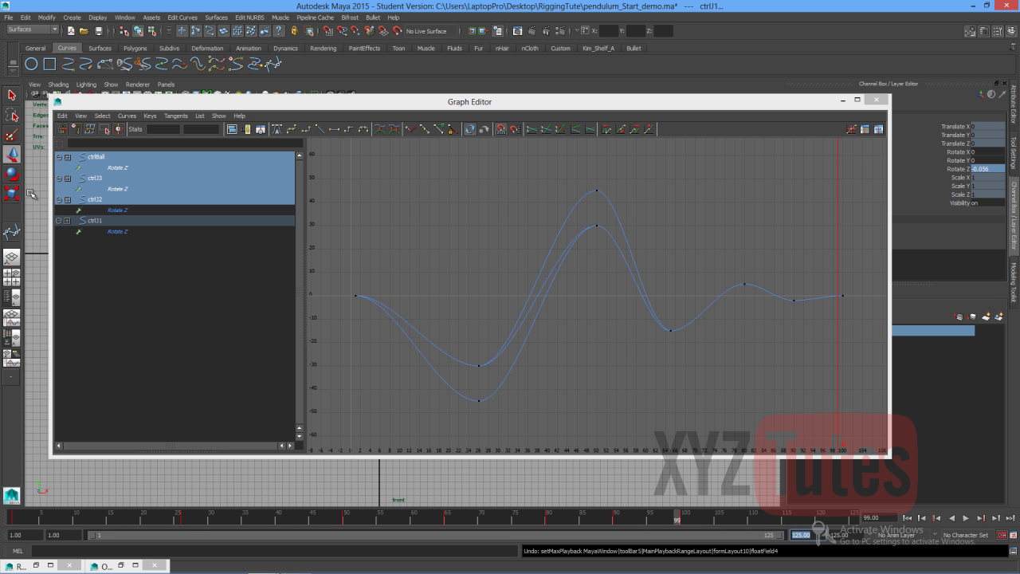
# Select all keys on the ctrlJ2, ctrlJ3 and ctrlBall curves and shift them slightly later.
pyautogui.click(92, 182)
pyautogui.click(111, 200)
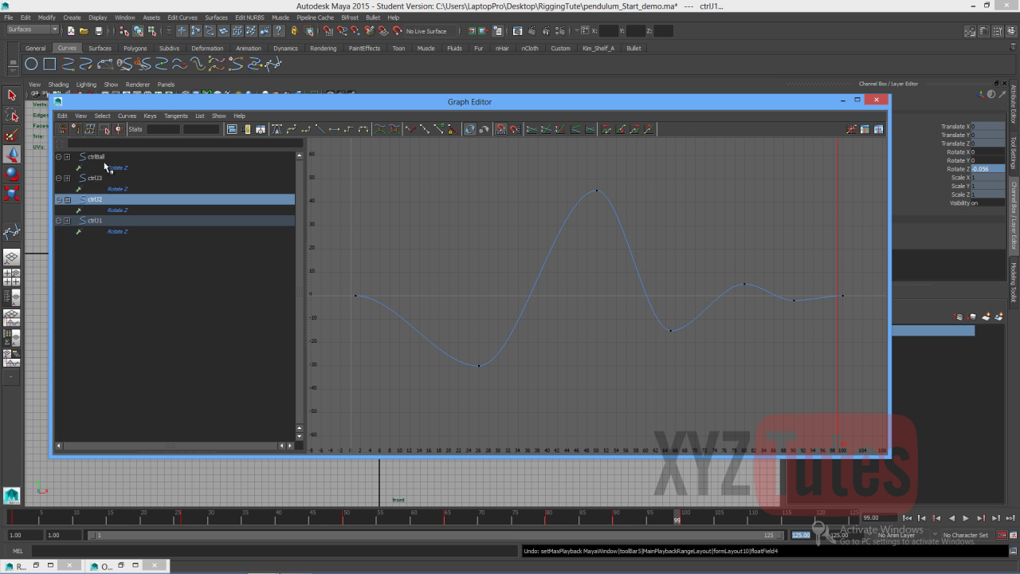
pyautogui.keyDown('shift'); pyautogui.click(106, 158); pyautogui.keyUp('shift')
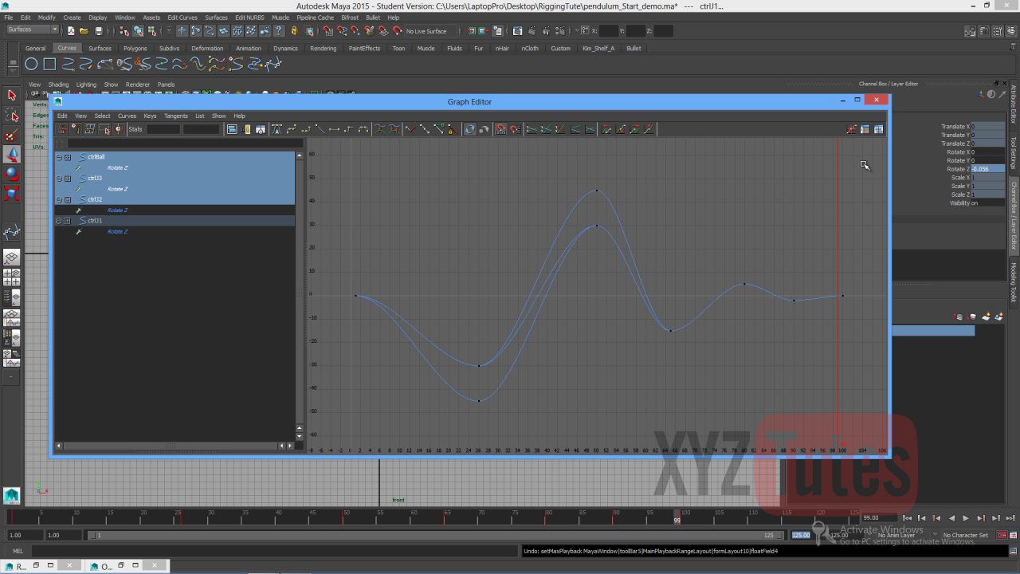
pyautogui.moveTo(860, 156); pyautogui.dragTo(347, 433)
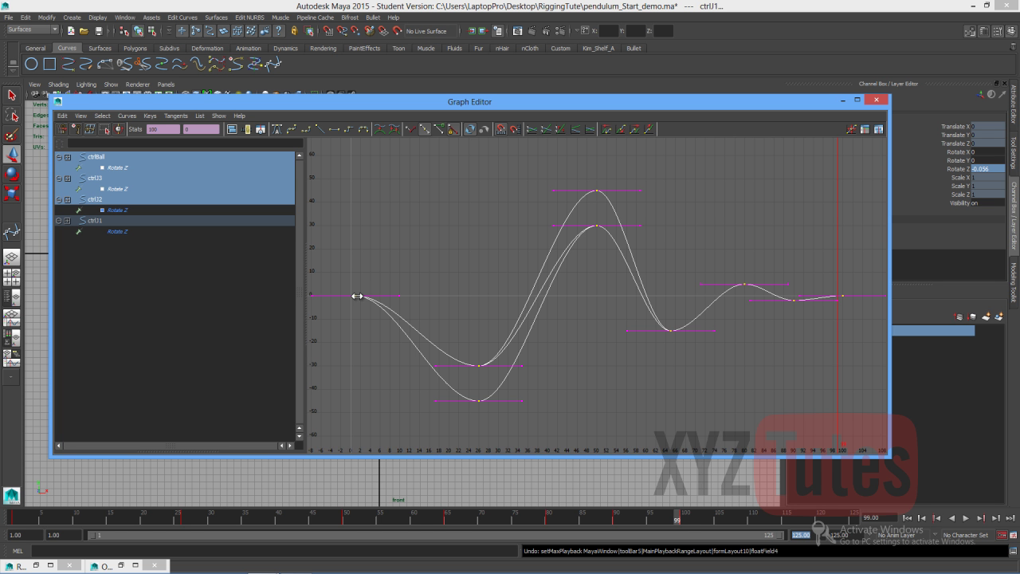
pyautogui.keyDown('shift'); pyautogui.moveTo(358, 296); pyautogui.dragTo(371, 305, button='middle'); pyautogui.keyUp('shift')
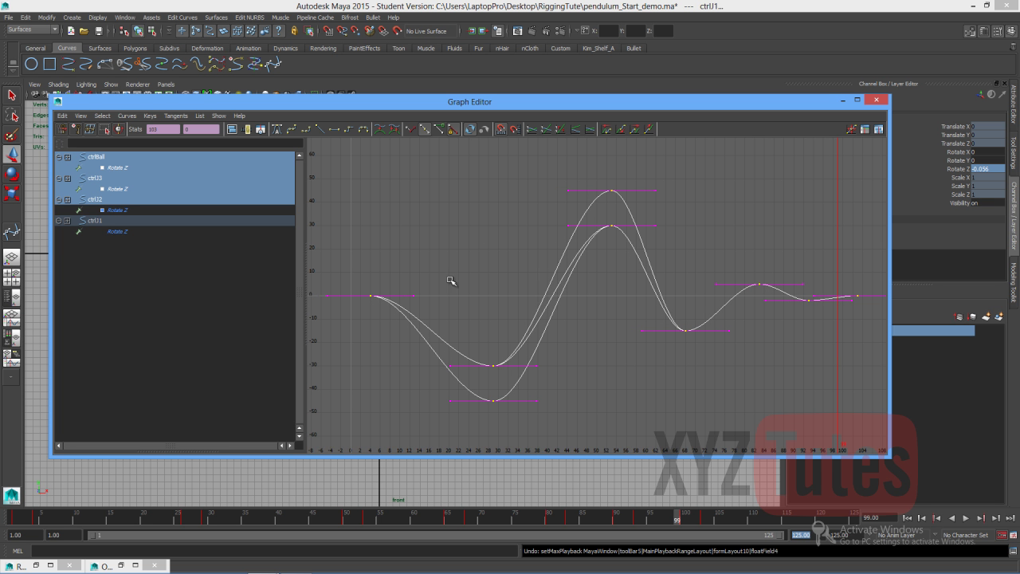
# Push ctrlJ3 and ctrlBall keys later, then delay ctrlBall's keys a little more.
pyautogui.click(99, 180)
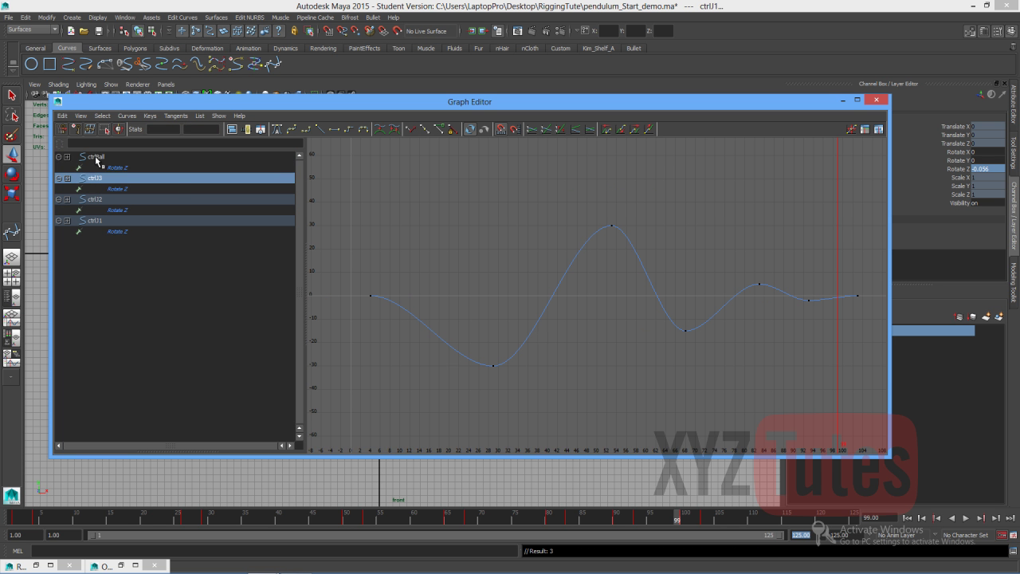
pyautogui.keyDown('ctrl'); pyautogui.click(96, 159); pyautogui.keyUp('ctrl')
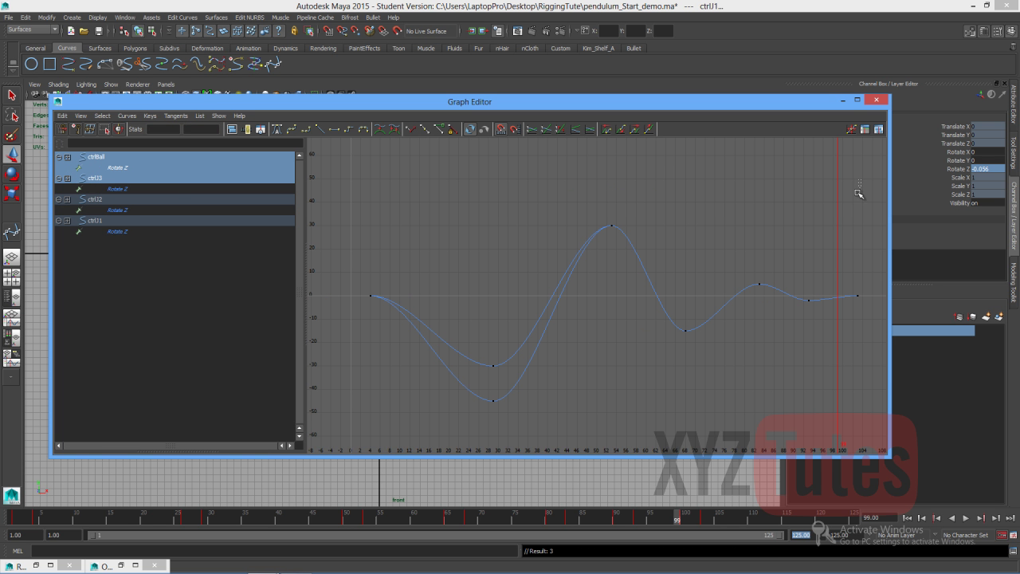
pyautogui.moveTo(379, 433); pyautogui.dragTo(378, 434)
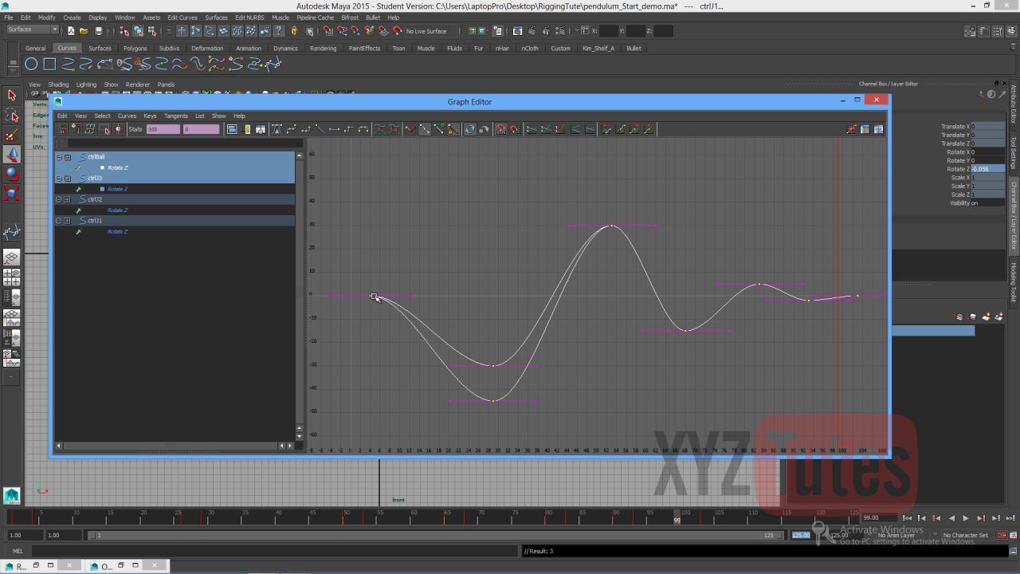
pyautogui.keyDown('shift'); pyautogui.moveTo(370, 295); pyautogui.dragTo(389, 301, button='middle'); pyautogui.keyUp('shift')
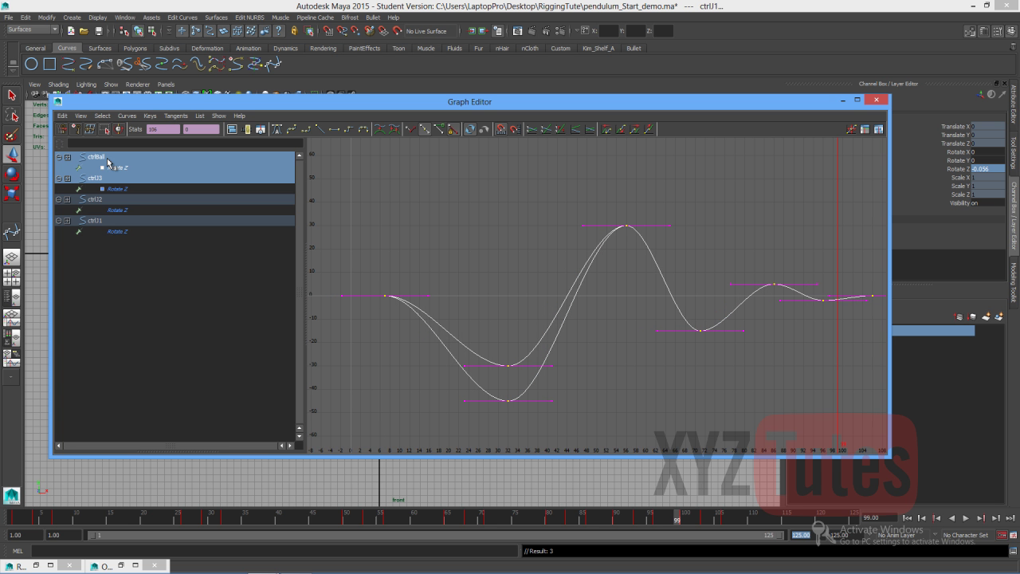
pyautogui.click(106, 158)
pyautogui.moveTo(882, 196); pyautogui.dragTo(364, 456)
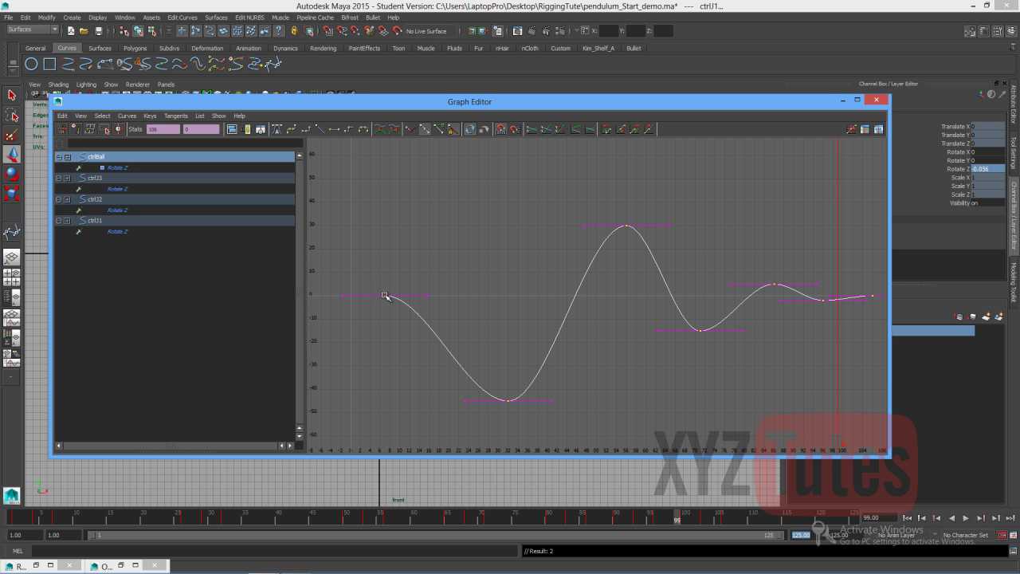
pyautogui.keyDown('shift'); pyautogui.moveTo(388, 296); pyautogui.dragTo(401, 304, button='middle'); pyautogui.keyUp('shift')
pyautogui.click(793, 167)
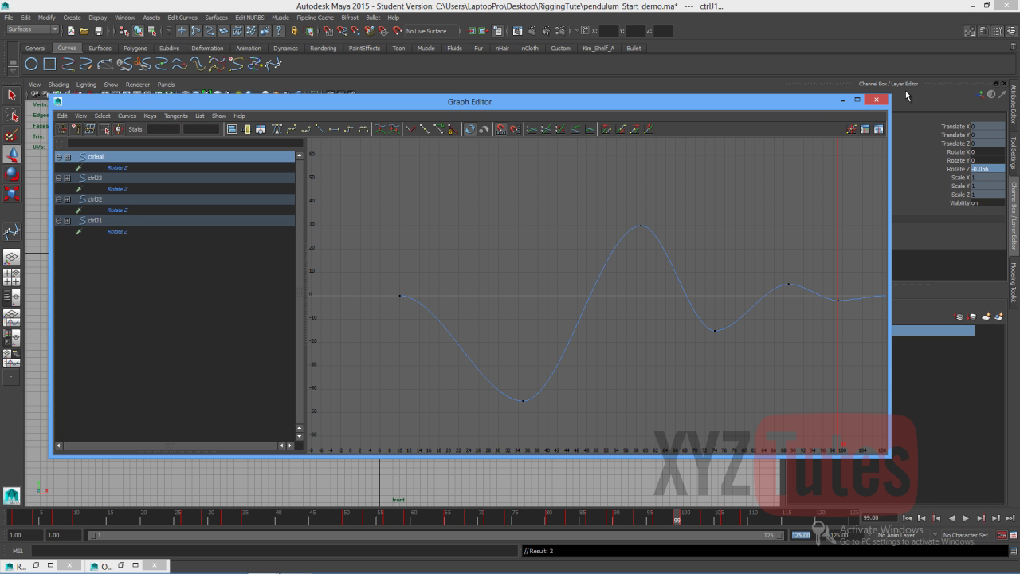
pyautogui.click(843, 100)
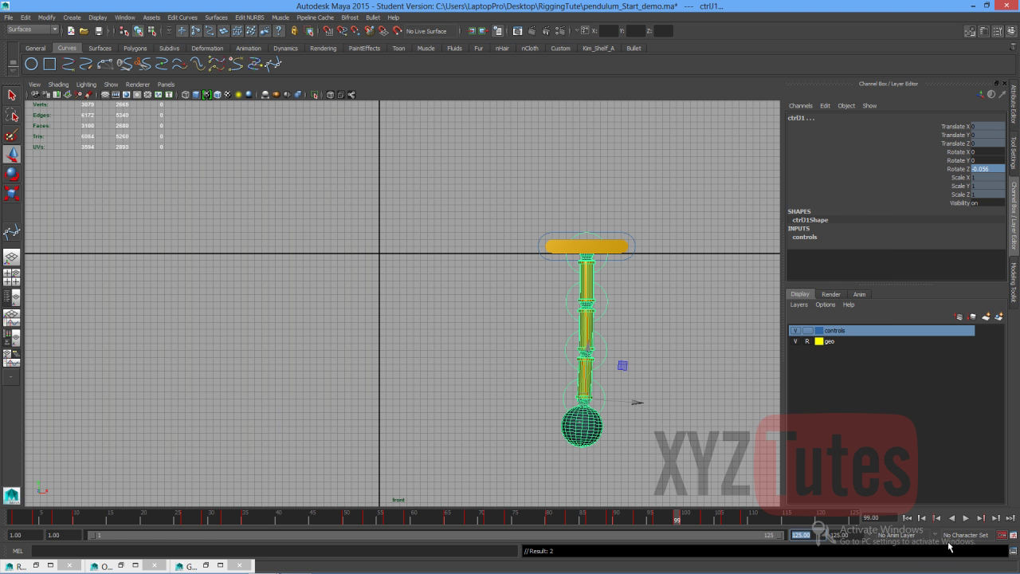
pyautogui.click(909, 519)
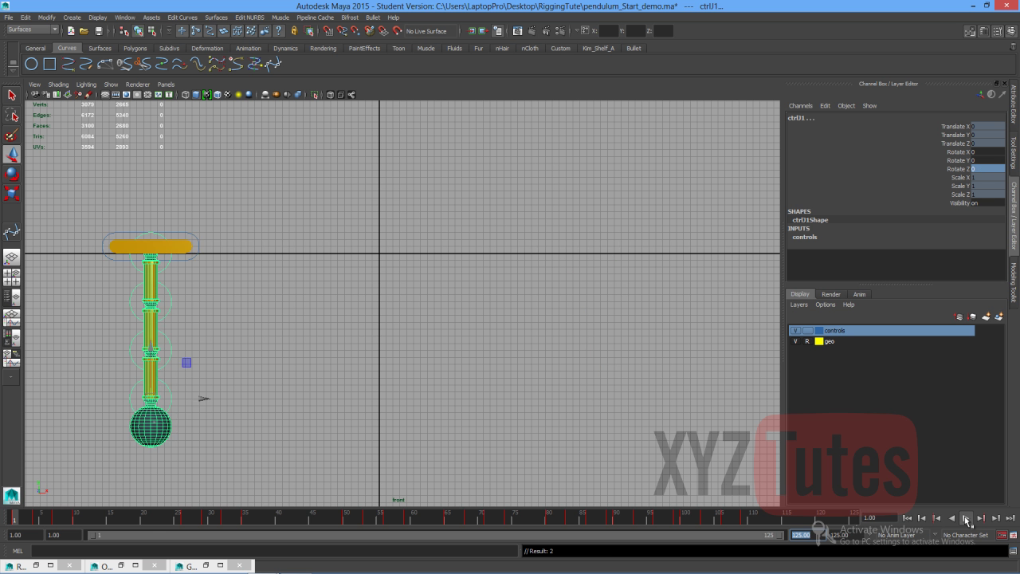
pyautogui.click(966, 518)
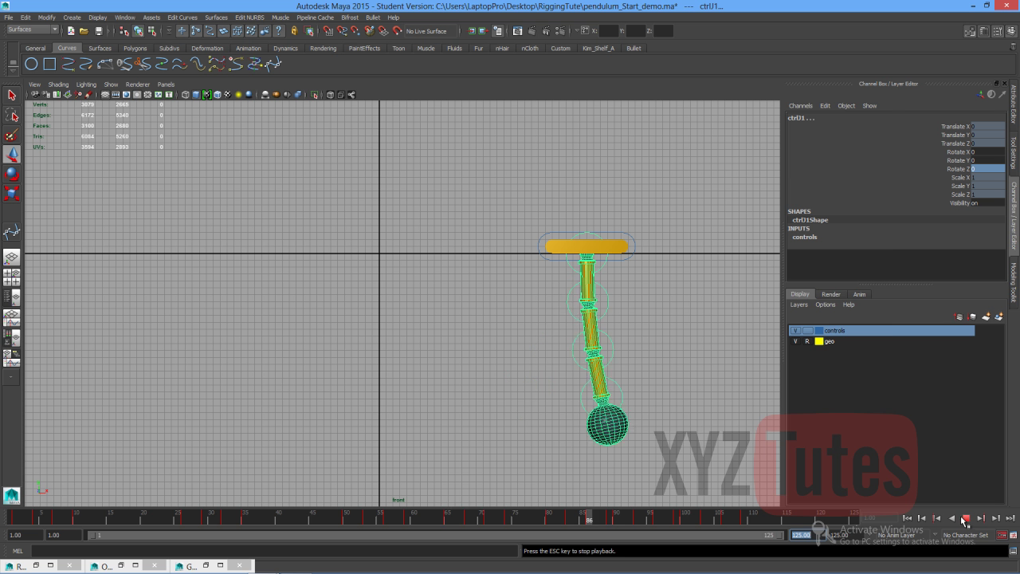
pyautogui.click(966, 519)
pyautogui.doubleClick(186, 568)
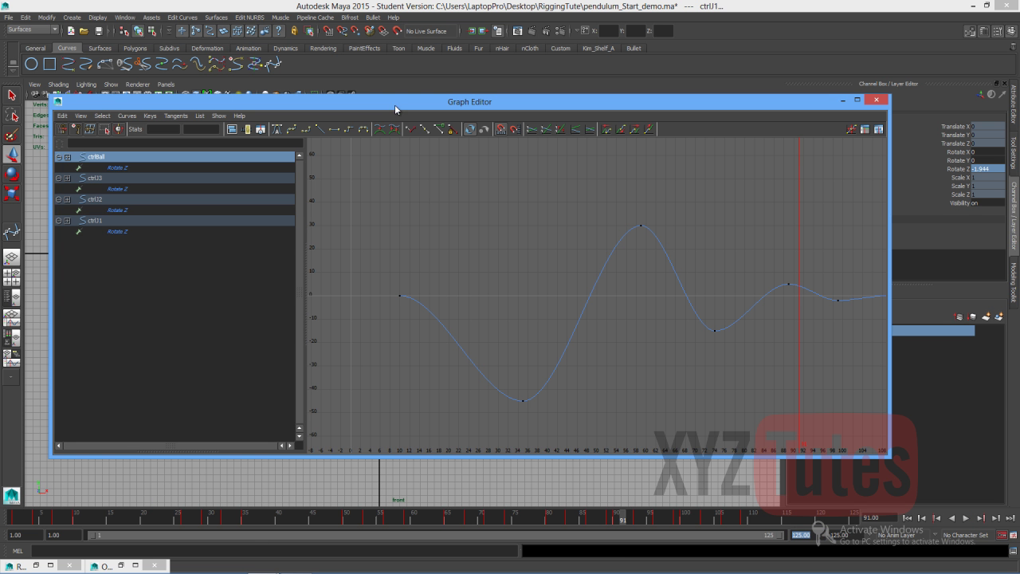
pyautogui.moveTo(400, 102); pyautogui.dragTo(422, 489)
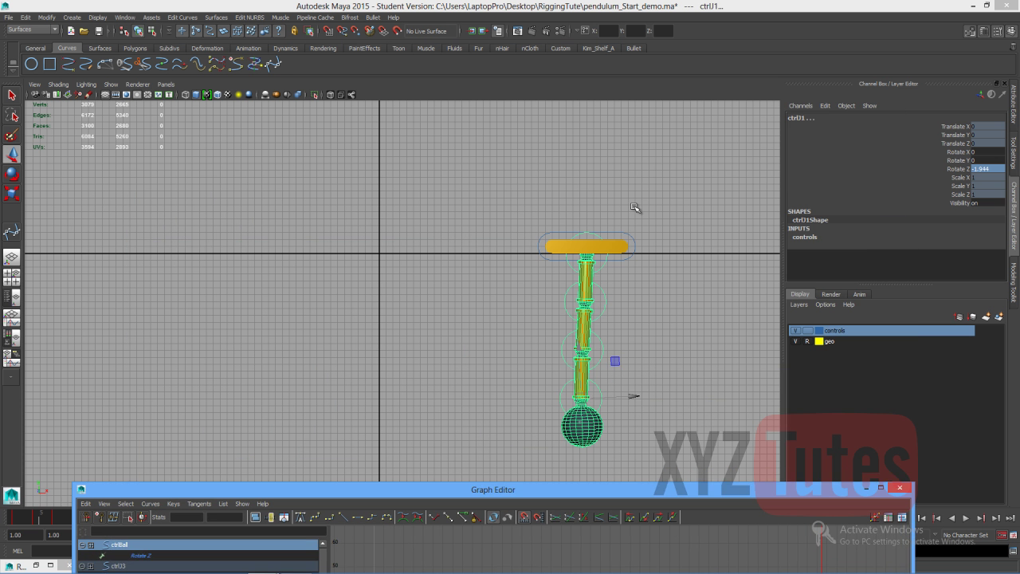
pyautogui.click(644, 196)
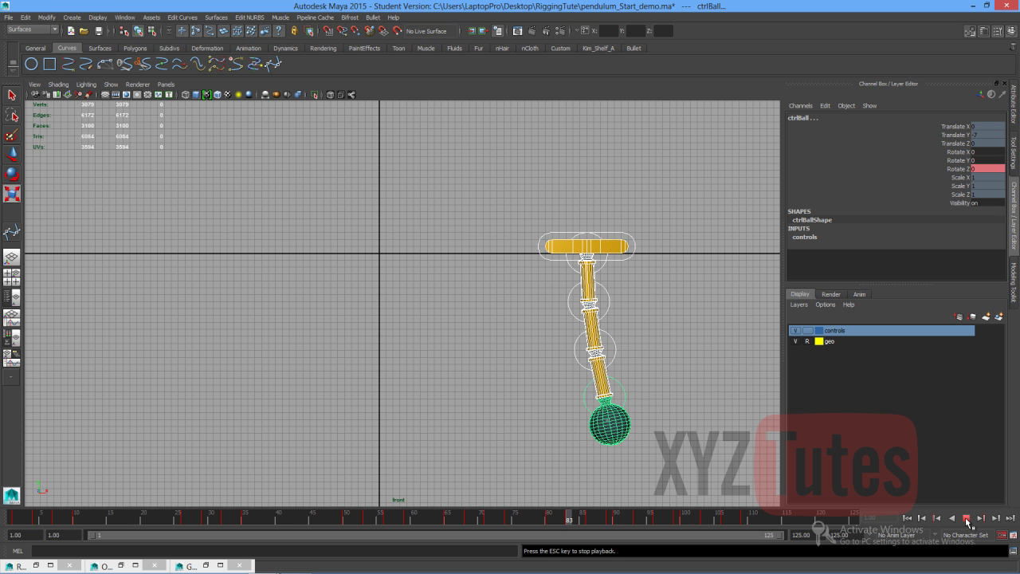
# Stop playback, switch to the perspective view via the hotbox, dolly out, and rewind to frame 1.
pyautogui.click(966, 518)
pyautogui.click(643, 356)
pyautogui.press('space')
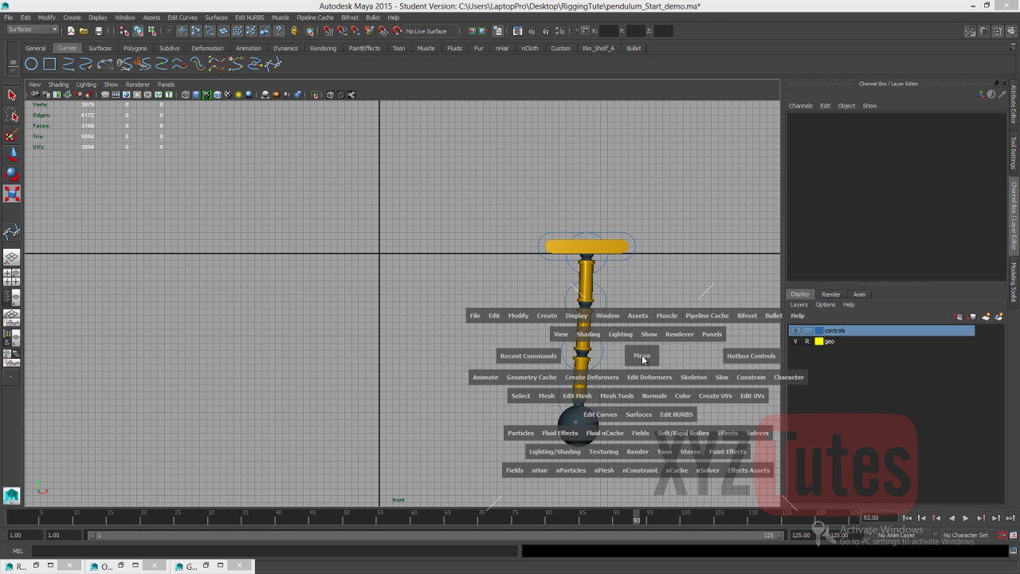
pyautogui.moveTo(642, 356); pyautogui.dragTo(635, 340)
pyautogui.scroll(-2, 640, 389)
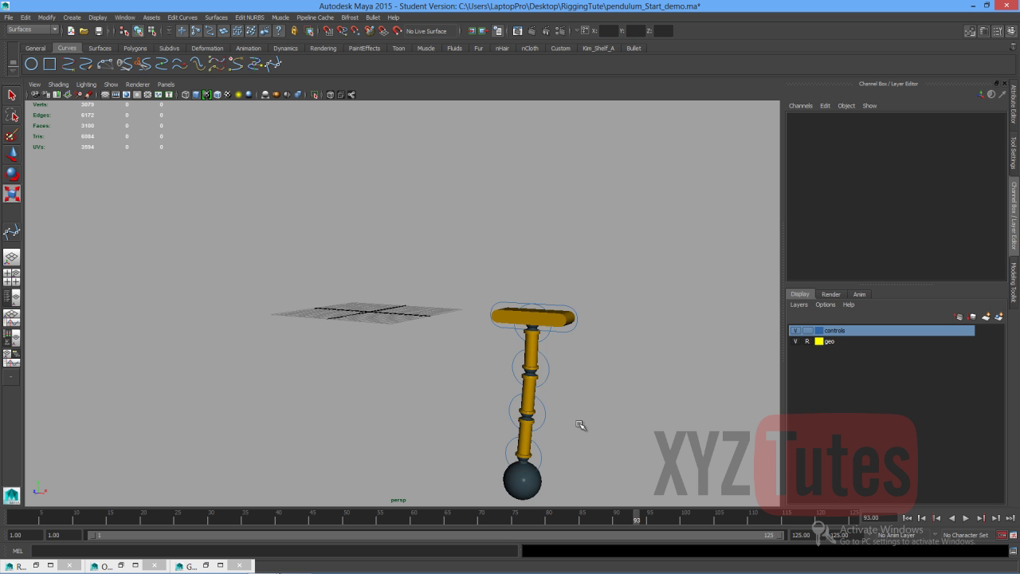
pyautogui.click(908, 518)
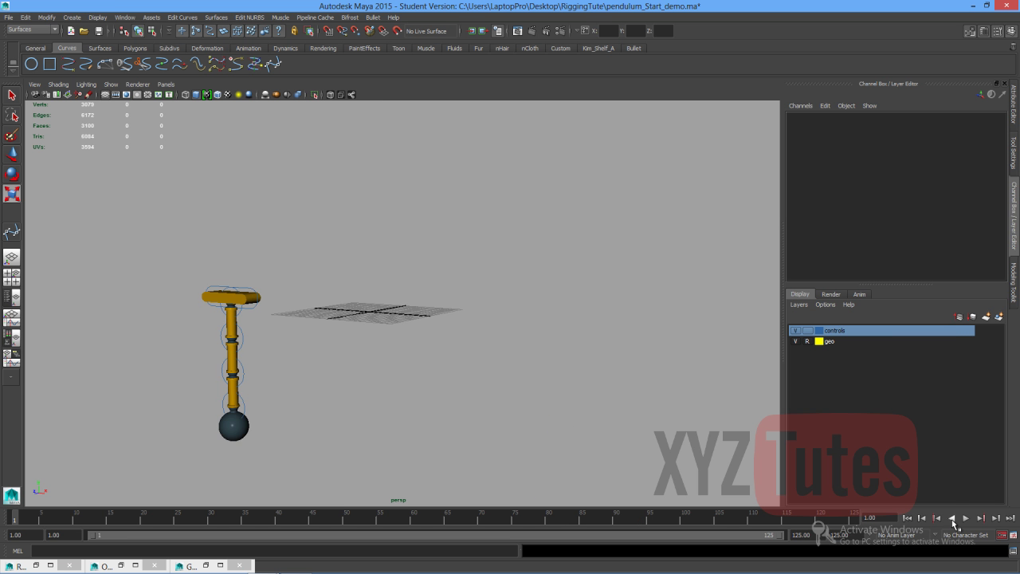